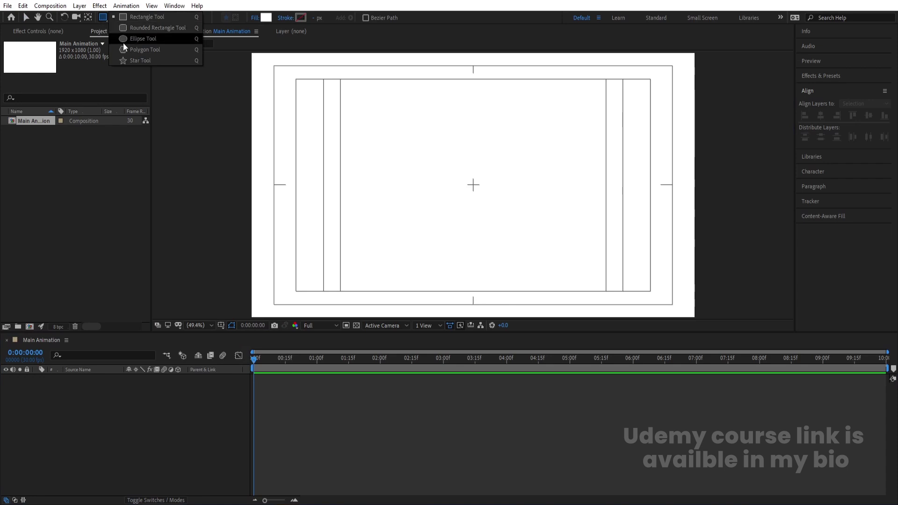
Draw a small circle with a black (000000) fill just left of the composition's centre using the Ellipse tool.
{"action": "left_click", "coordinate": [125, 39]}
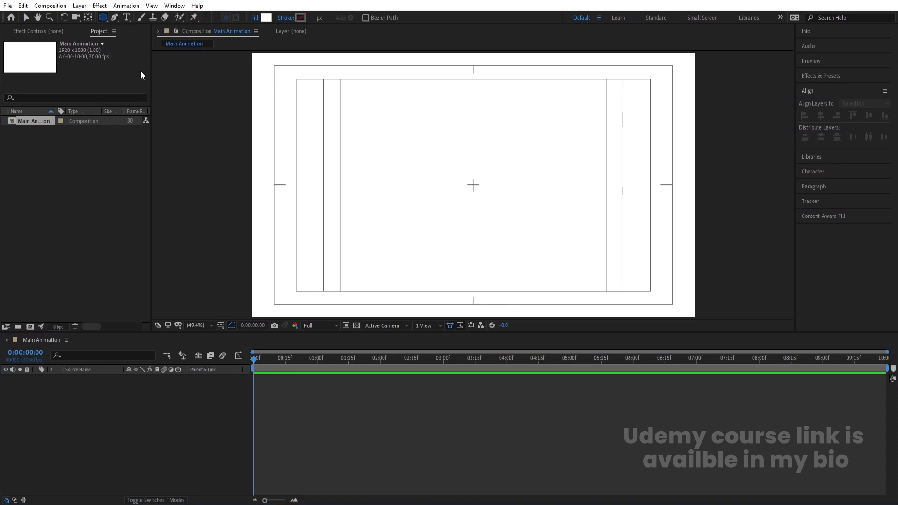
{"action": "left_click", "coordinate": [265, 17]}
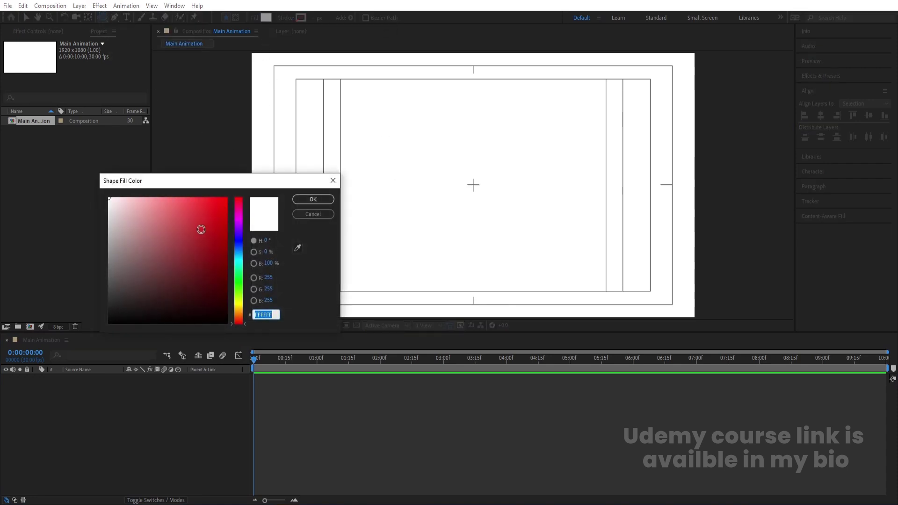
{"action": "left_click", "coordinate": [133, 292]}
{"action": "left_click_drag", "start_coordinate": [133, 292], "coordinate": [114, 318]}
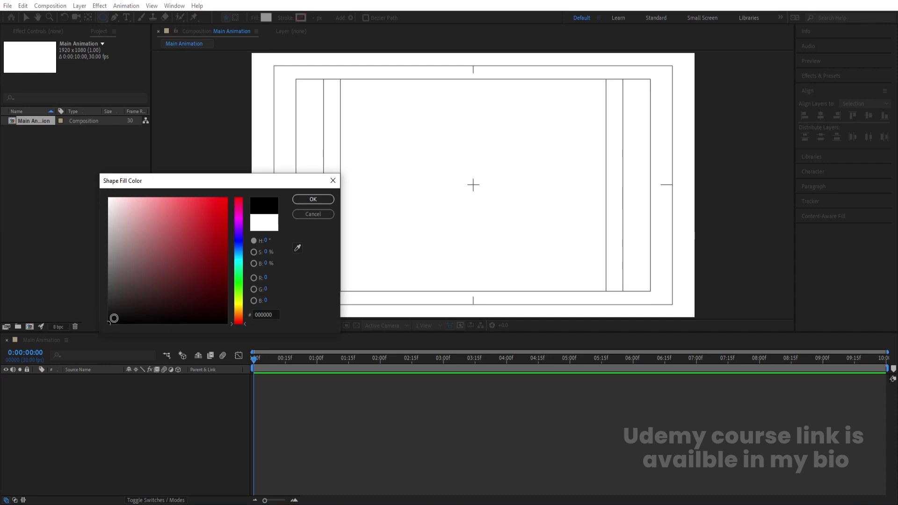
{"action": "left_click", "coordinate": [313, 199]}
{"action": "left_click_drag", "start_coordinate": [428, 174], "coordinate": [444, 191]}
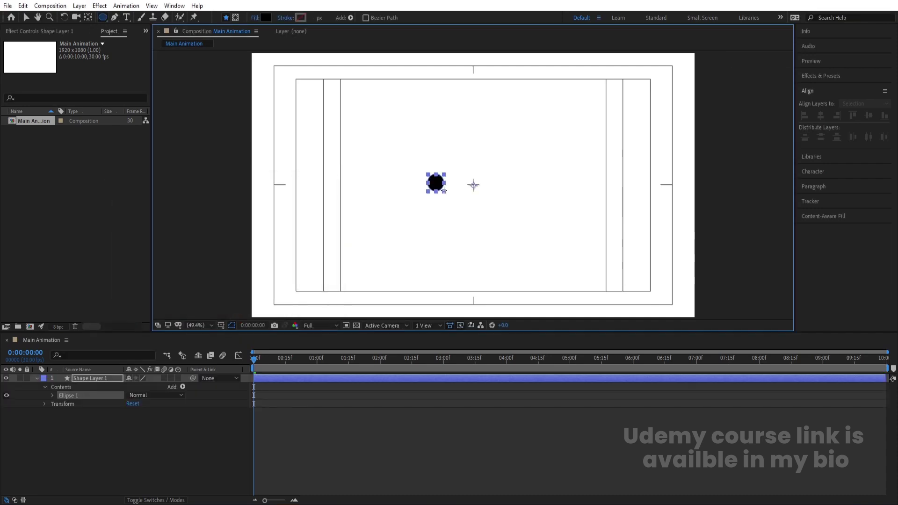
Centre the circle layer's anchor point on its shape and align the layer horizontally and vertically to the composition's centre.
{"action": "left_click", "coordinate": [126, 414]}
{"action": "left_click", "coordinate": [98, 381]}
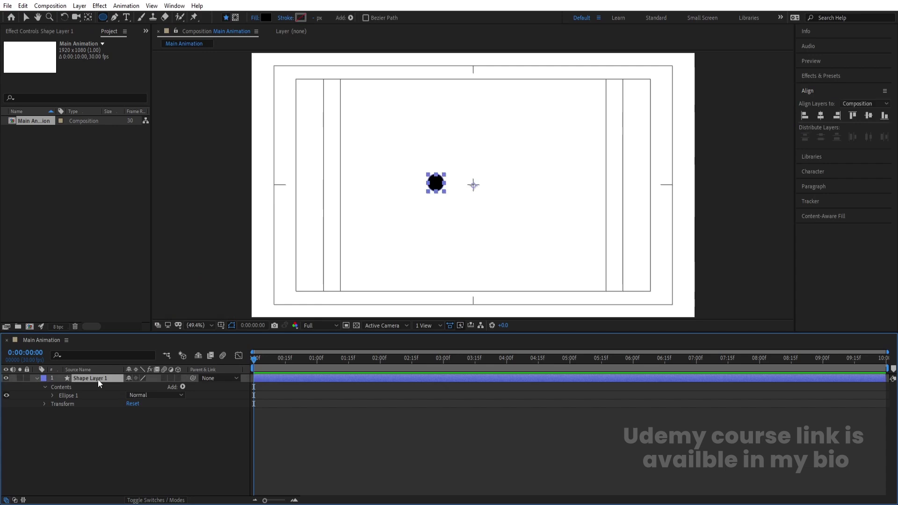
{"action": "key", "text": "ctrl+alt+Home"}
{"action": "left_click", "coordinate": [820, 115]}
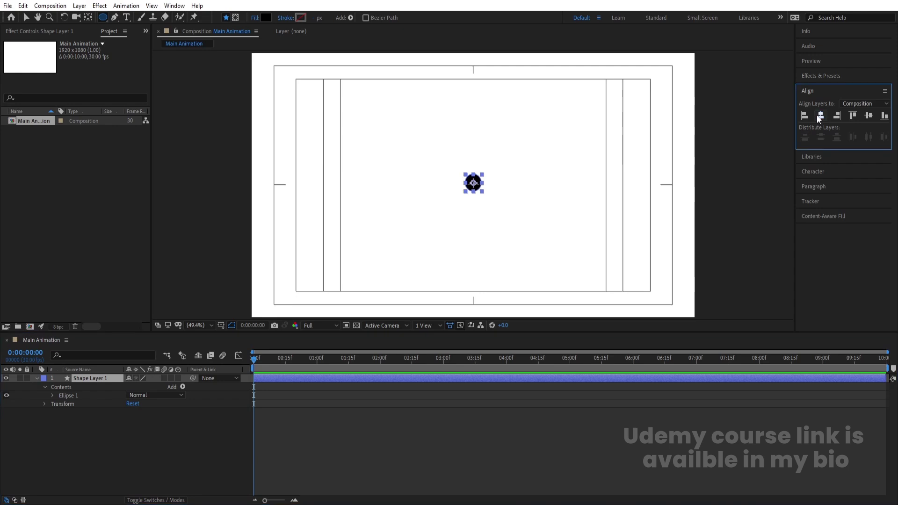
{"action": "left_click", "coordinate": [868, 116]}
{"action": "left_click", "coordinate": [68, 473]}
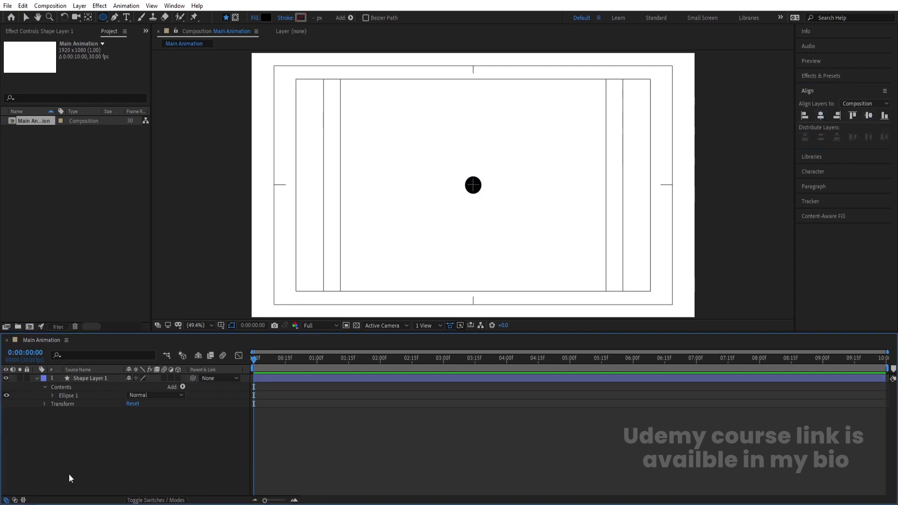
Set the circle layer's X position to 800.
{"action": "left_click", "coordinate": [88, 380]}
{"action": "key", "text": "p"}
{"action": "left_click_drag", "start_coordinate": [132, 387], "coordinate": [110, 386]}
{"action": "left_click", "coordinate": [134, 387]}
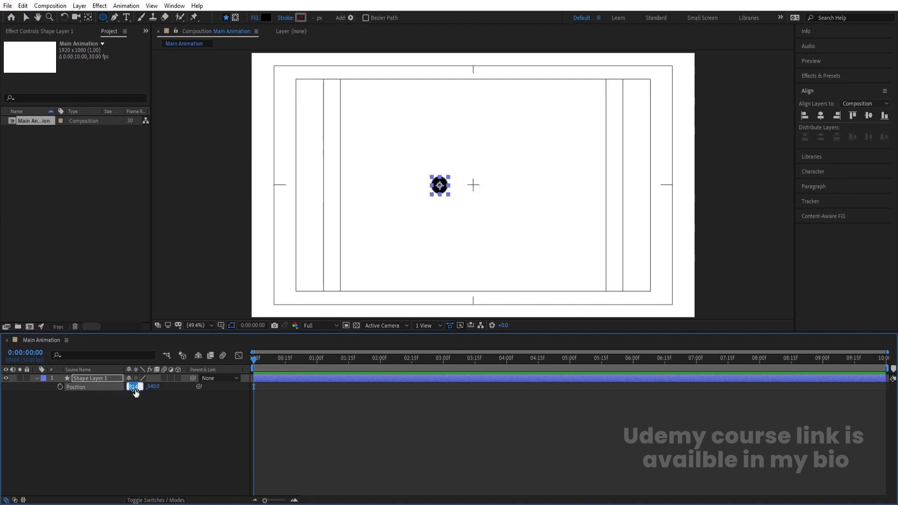
{"action": "type", "text": "800"}
{"action": "key", "text": "Return"}
{"action": "left_click", "coordinate": [107, 405]}
Duplicate the circle layer and reveal the copy's Position property.
{"action": "left_click", "coordinate": [97, 381]}
{"action": "key", "text": "ctrl+d"}
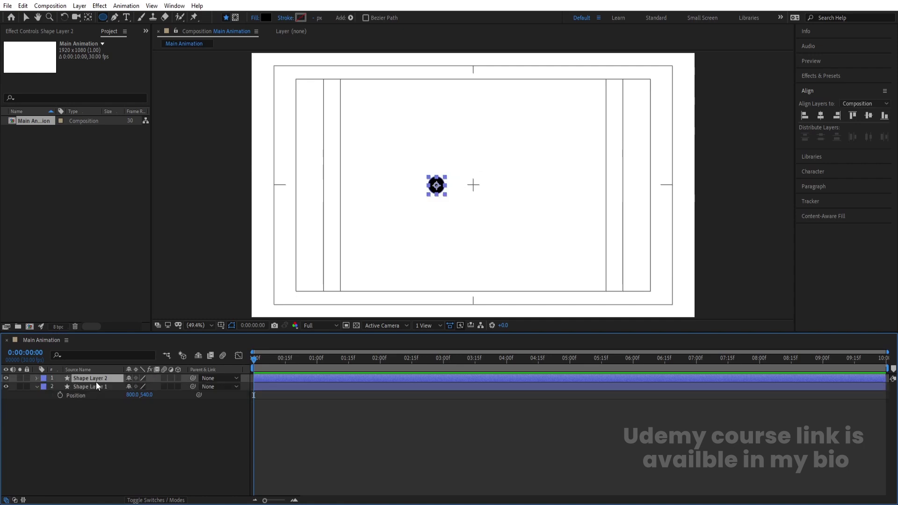
{"action": "key", "text": "p"}
{"action": "left_click", "coordinate": [135, 386]}
{"action": "left_click", "coordinate": [140, 387]}
{"action": "type", "text": "+300"}
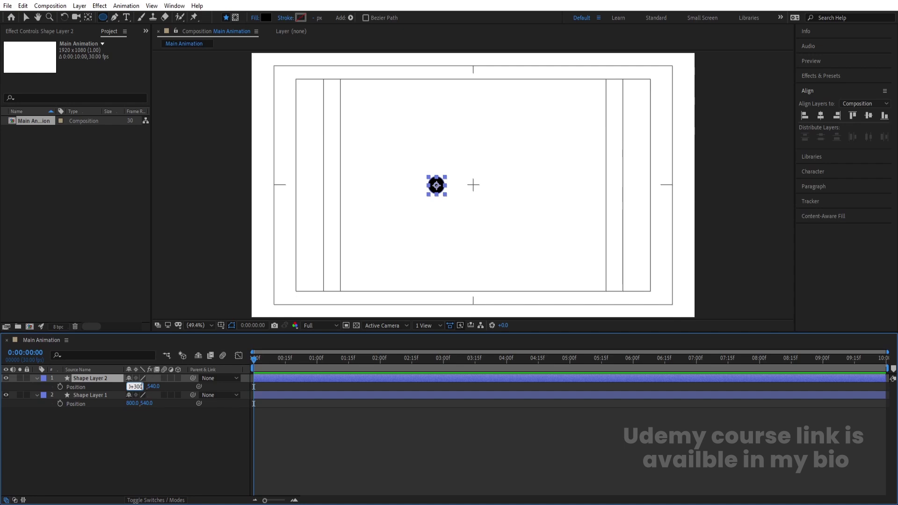
{"action": "key", "text": "Return"}
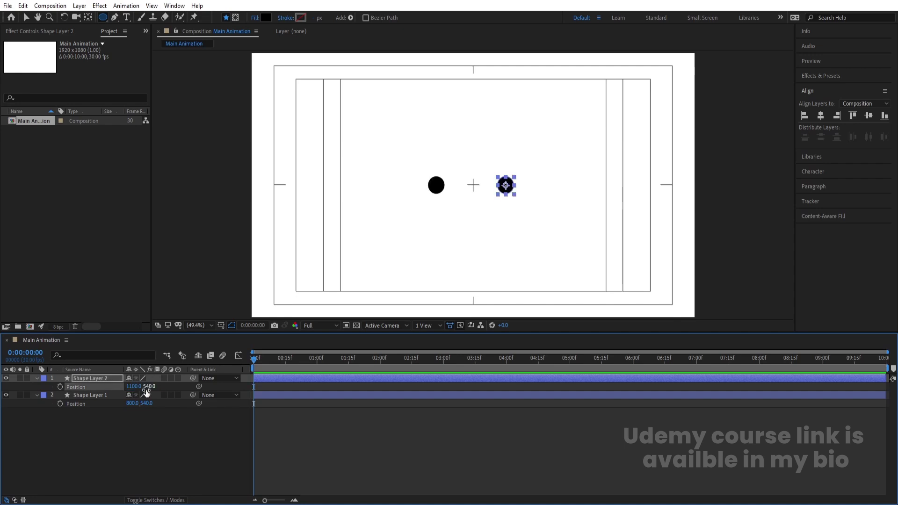
{"action": "key", "text": "ctrl+z"}
Offset the duplicated circle's X position by +200, to 1000.
{"action": "left_click", "coordinate": [138, 386]}
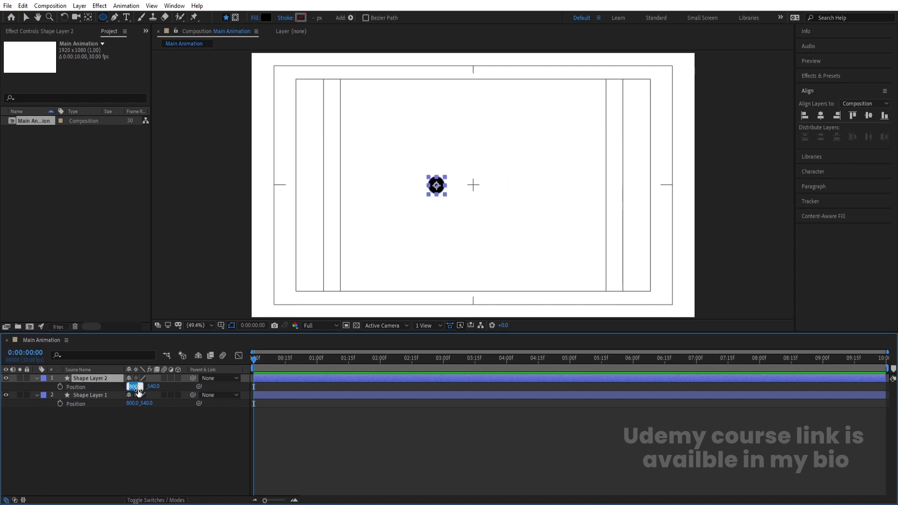
{"action": "type", "text": "+200"}
{"action": "key", "text": "Return"}
{"action": "left_click", "coordinate": [100, 423]}
Duplicate the second circle layer and offset the copy's X position by +200, to 1200.
{"action": "left_click", "coordinate": [79, 378]}
{"action": "key", "text": "ctrl+d"}
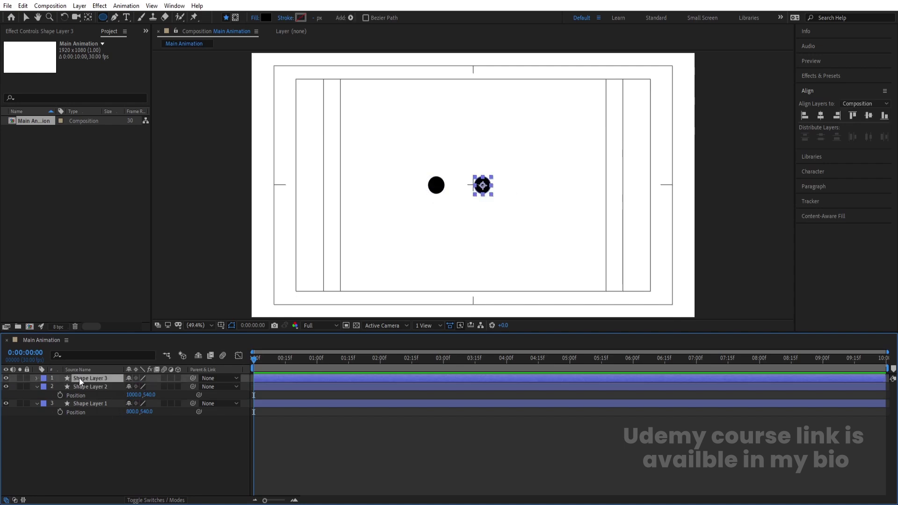
{"action": "left_click", "coordinate": [134, 386]}
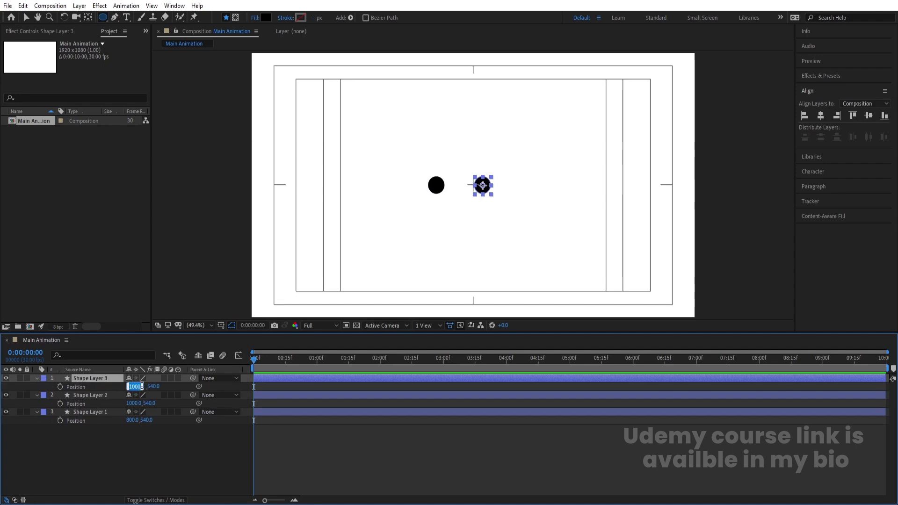
{"action": "type", "text": "+200"}
{"action": "key", "text": "Return"}
Shift all three circles left together so the middle one sits at X position 961, at the composition's centre.
{"action": "left_click", "coordinate": [134, 446]}
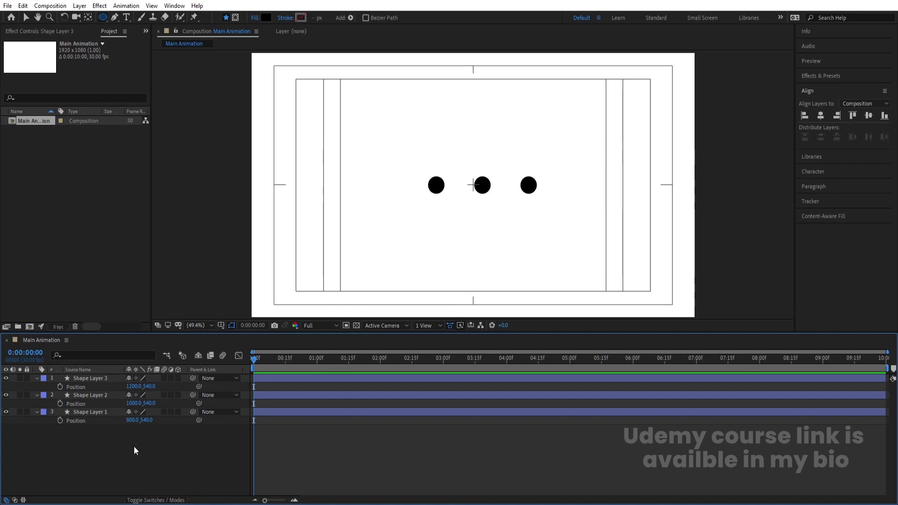
{"action": "key", "text": "ctrl+a"}
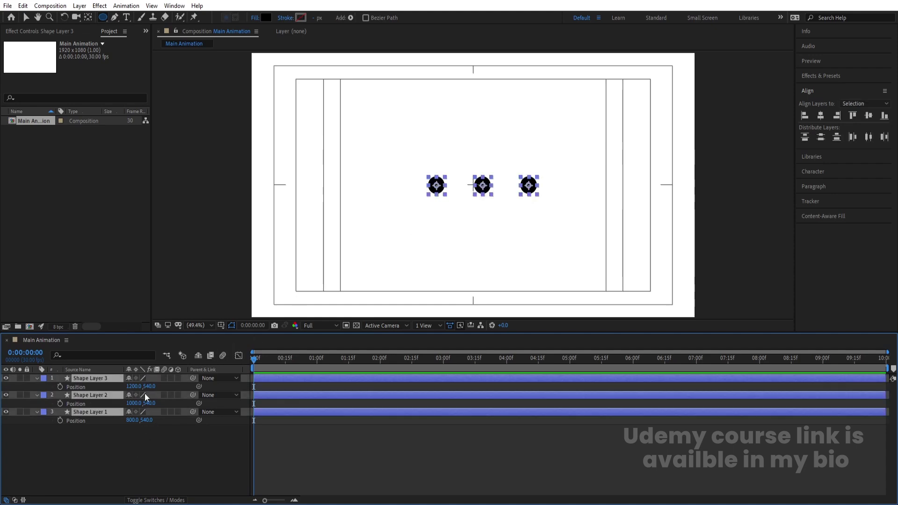
{"action": "left_click_drag", "start_coordinate": [135, 386], "coordinate": [117, 387]}
Separate the Position dimensions of all three layers and enable X and Y Position keyframing on them at 0:00.
{"action": "right_click", "coordinate": [87, 419]}
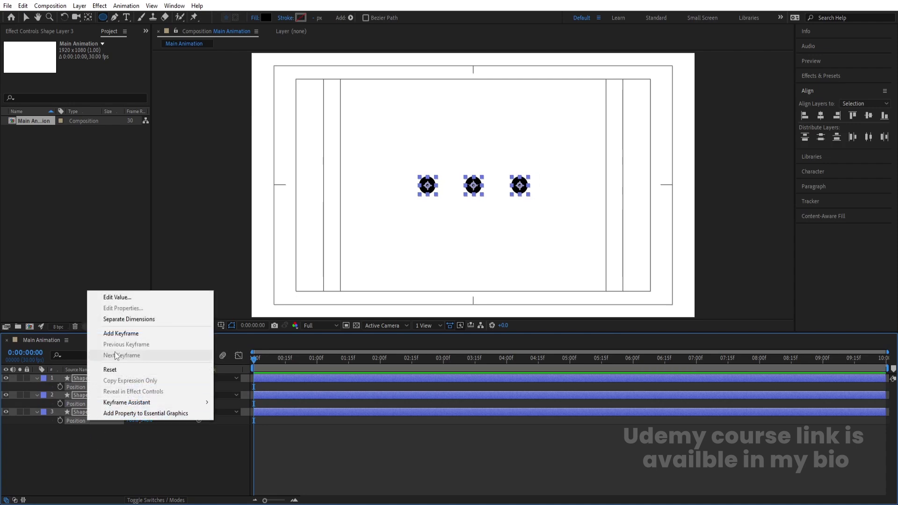
{"action": "left_click", "coordinate": [118, 321]}
{"action": "left_click", "coordinate": [88, 463]}
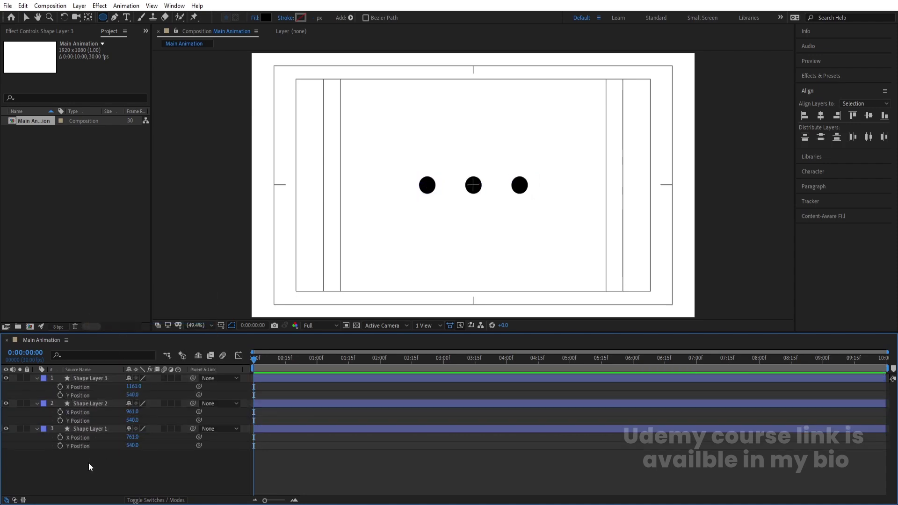
{"action": "left_click_drag", "start_coordinate": [61, 386], "coordinate": [63, 457]}
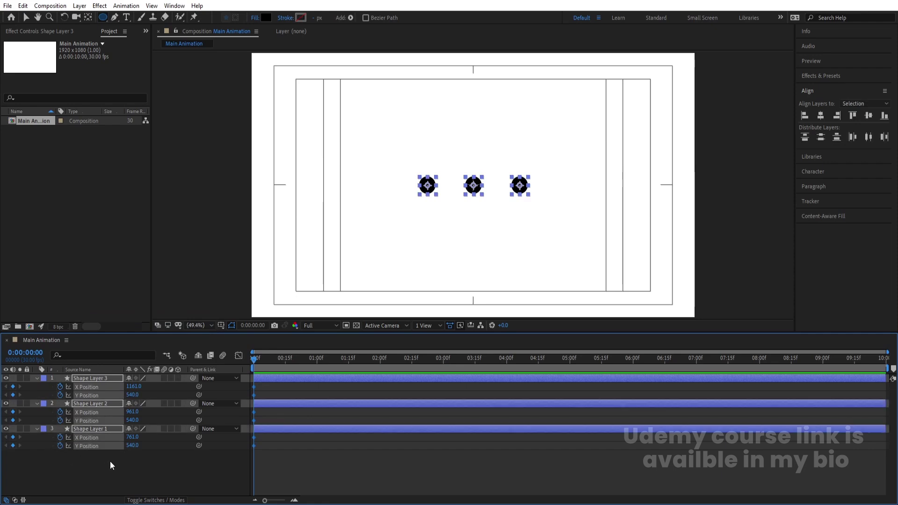
Copy the middle circle's X and Y Position keyframes and paste them onto Shape Layer 1 at 1:00.
{"action": "left_click", "coordinate": [317, 366]}
{"action": "left_click", "coordinate": [307, 387]}
{"action": "key", "text": "v"}
{"action": "left_click", "coordinate": [427, 189]}
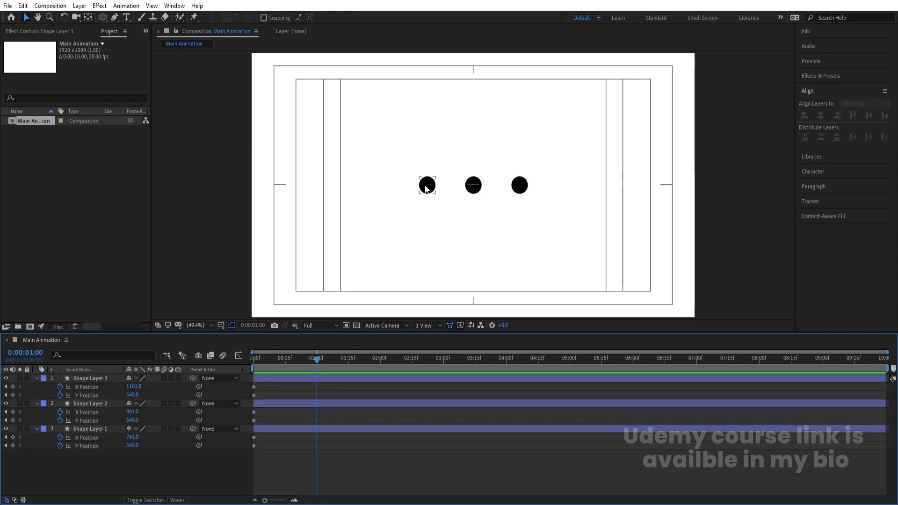
{"action": "left_click", "coordinate": [474, 189]}
{"action": "left_click", "coordinate": [455, 221]}
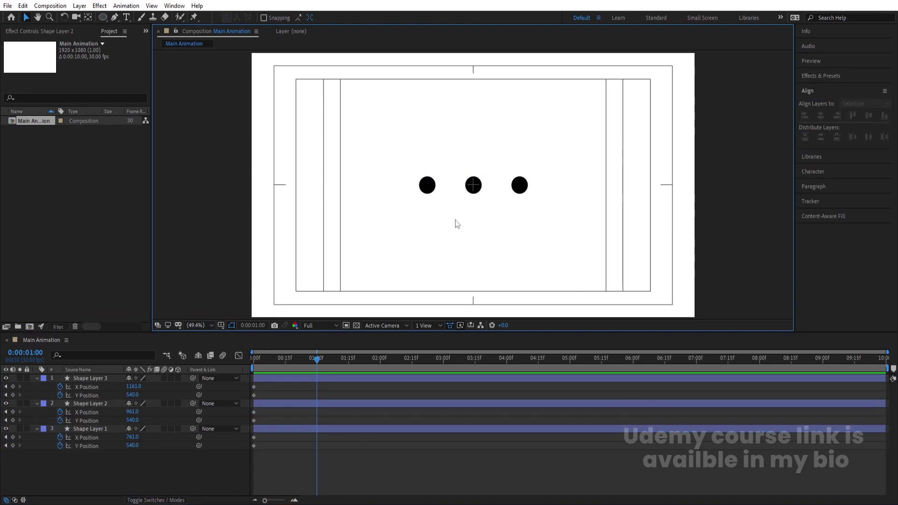
{"action": "left_click", "coordinate": [474, 190]}
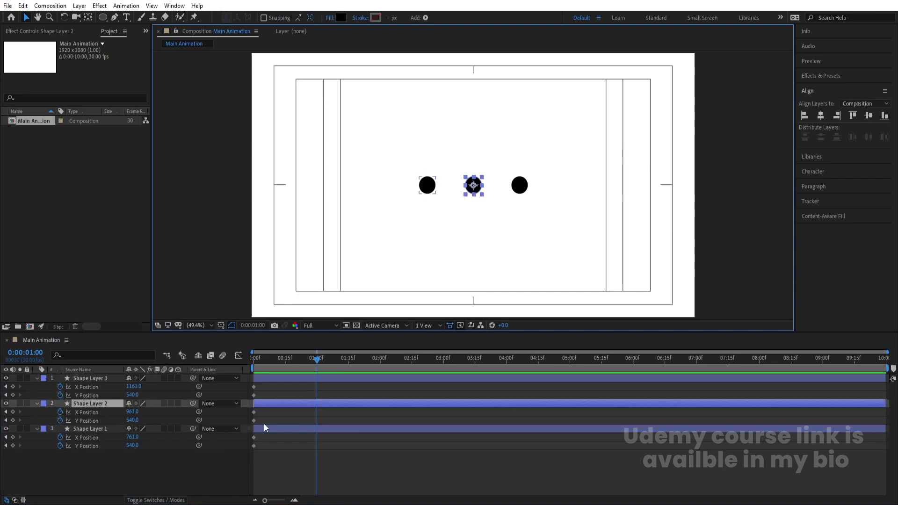
{"action": "left_click_drag", "start_coordinate": [262, 411], "coordinate": [249, 419]}
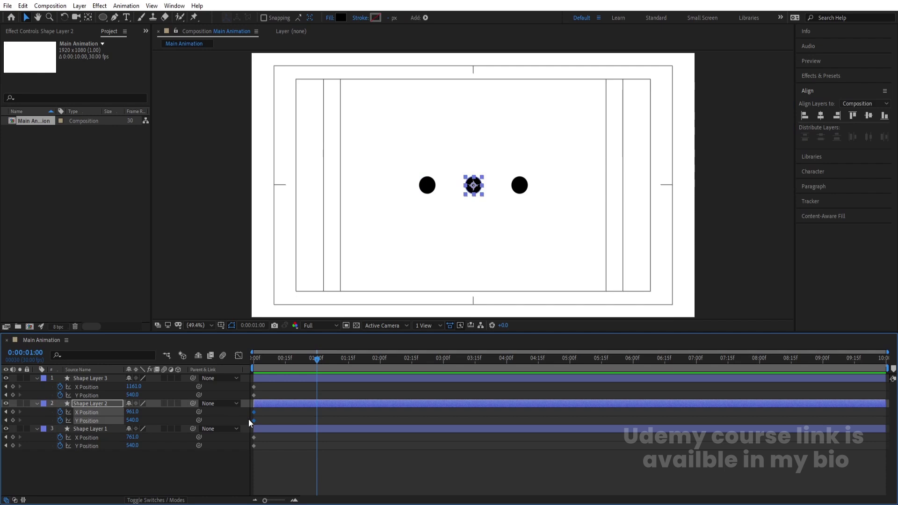
{"action": "left_click", "coordinate": [261, 429]}
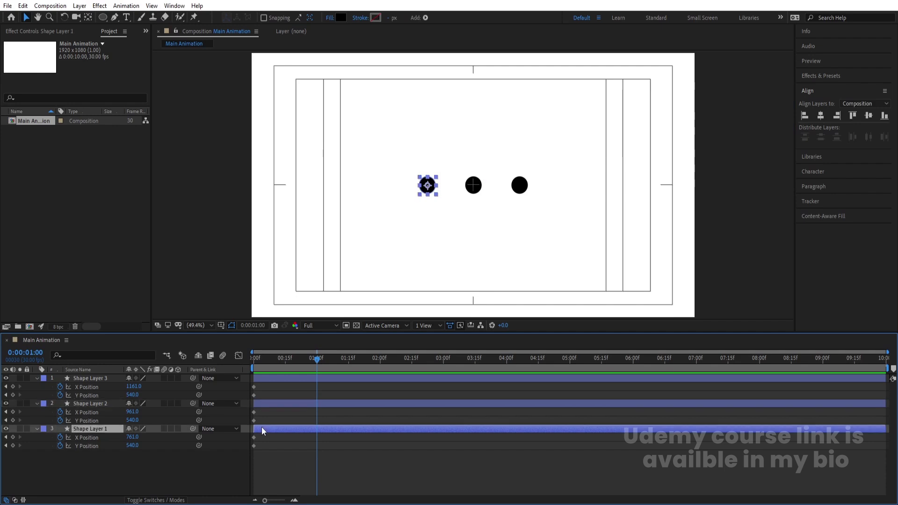
{"action": "key", "text": "ctrl+v"}
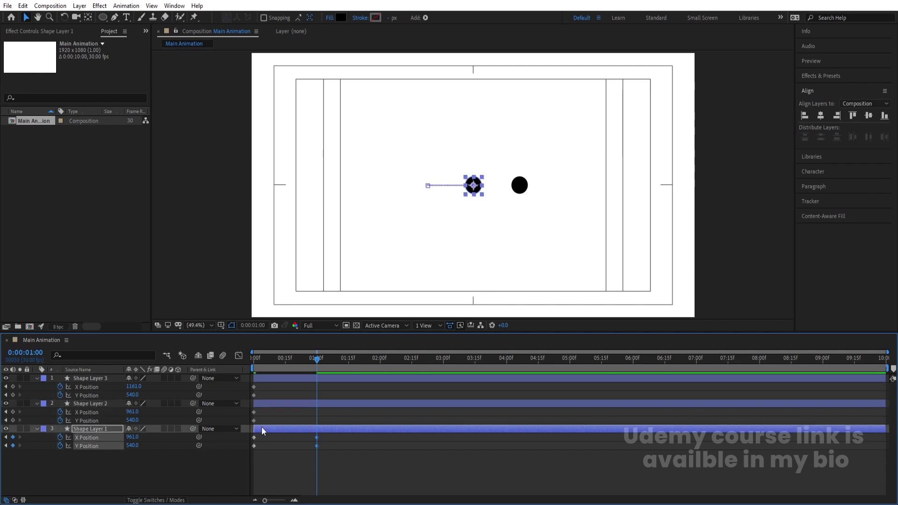
Preview the left circle's motion, and at frame 14 raise Shape Layer 1 to a Y Position of 395.
{"action": "left_click", "coordinate": [341, 447]}
{"action": "left_click_drag", "start_coordinate": [293, 361], "coordinate": [214, 362]}
{"action": "key", "text": "space"}
{"action": "key", "text": "space"}
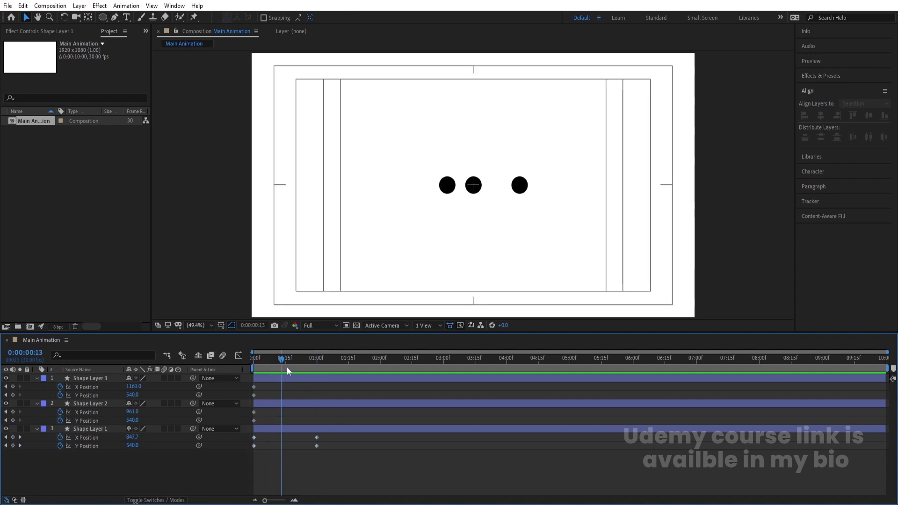
{"action": "left_click_drag", "start_coordinate": [282, 361], "coordinate": [285, 360]}
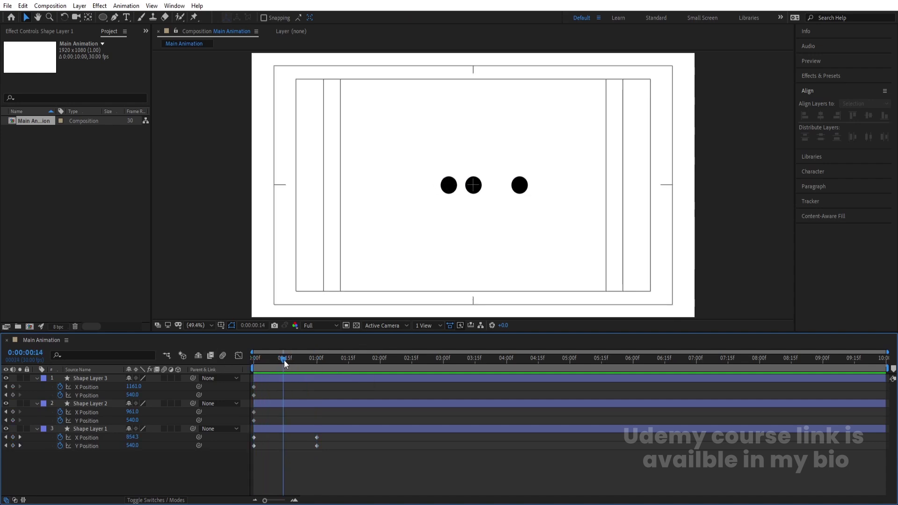
{"action": "left_click", "coordinate": [288, 430]}
{"action": "left_click_drag", "start_coordinate": [134, 447], "coordinate": [67, 448]}
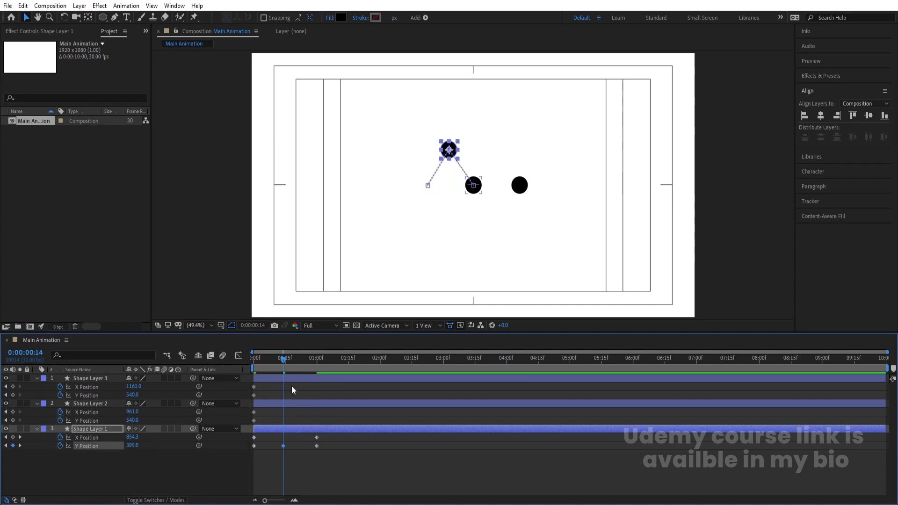
Add X and Y Position keyframes with the current values to Shape Layer 2 at 1:00.
{"action": "left_click_drag", "start_coordinate": [284, 362], "coordinate": [312, 382]}
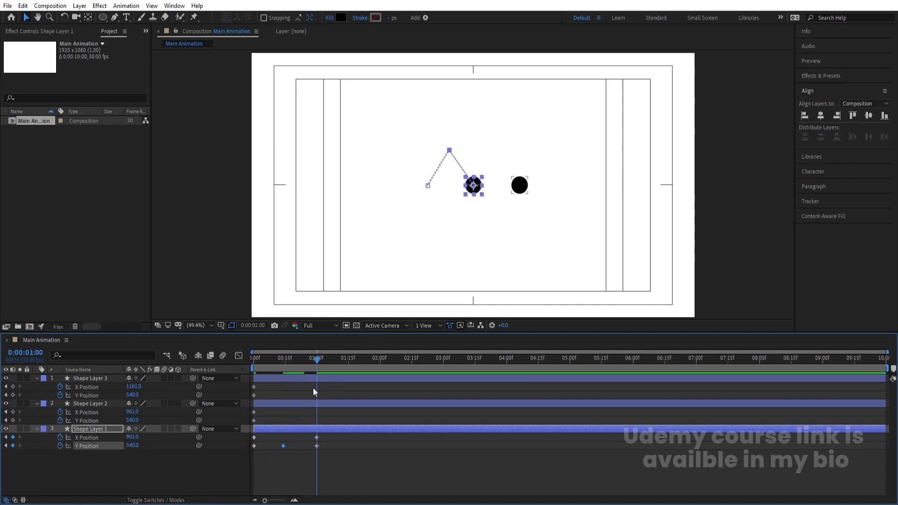
{"action": "left_click", "coordinate": [320, 404]}
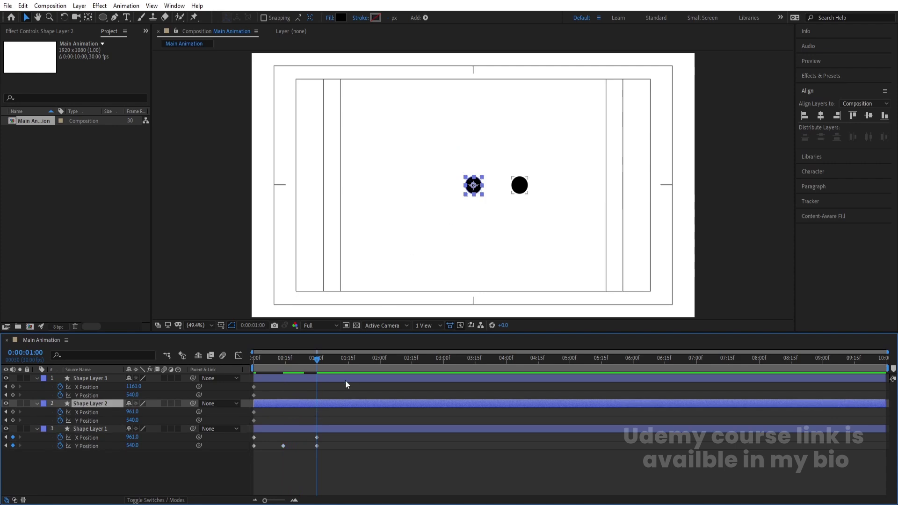
{"action": "left_click", "coordinate": [13, 412]}
{"action": "left_click", "coordinate": [13, 421]}
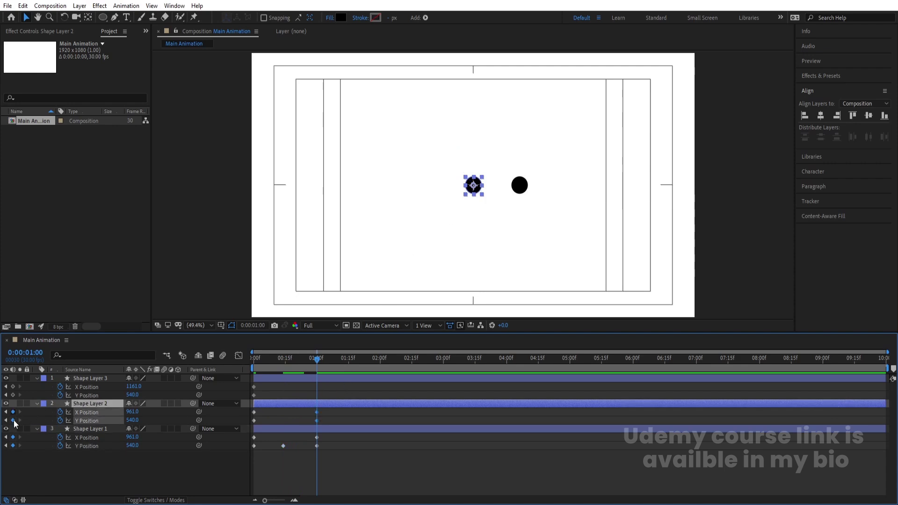
Copy Shape Layer 3's X and Y Position keyframes and paste them onto Shape Layer 2 at 2:00.
{"action": "left_click", "coordinate": [380, 360]}
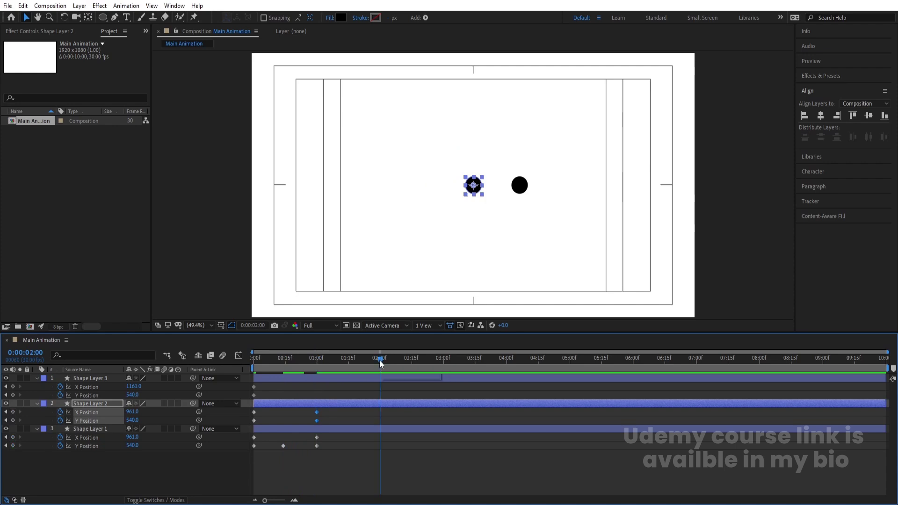
{"action": "left_click", "coordinate": [517, 186]}
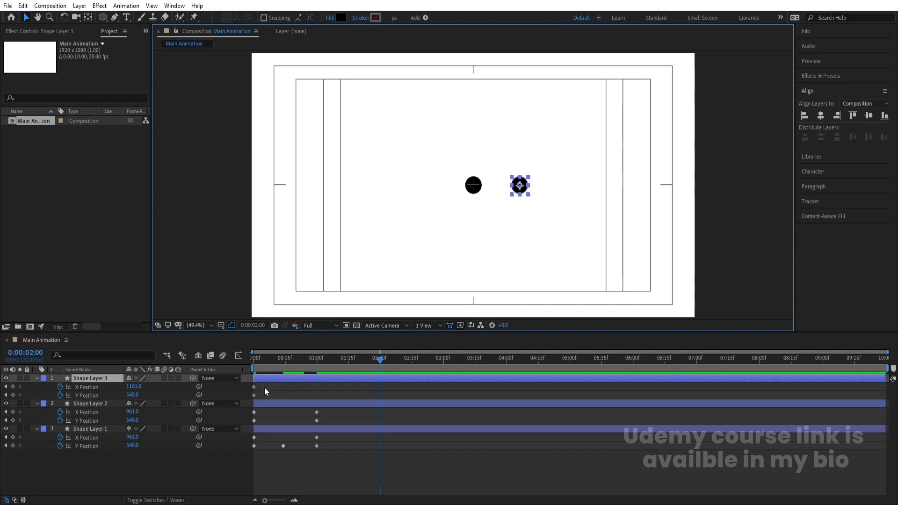
{"action": "left_click_drag", "start_coordinate": [265, 387], "coordinate": [251, 398]}
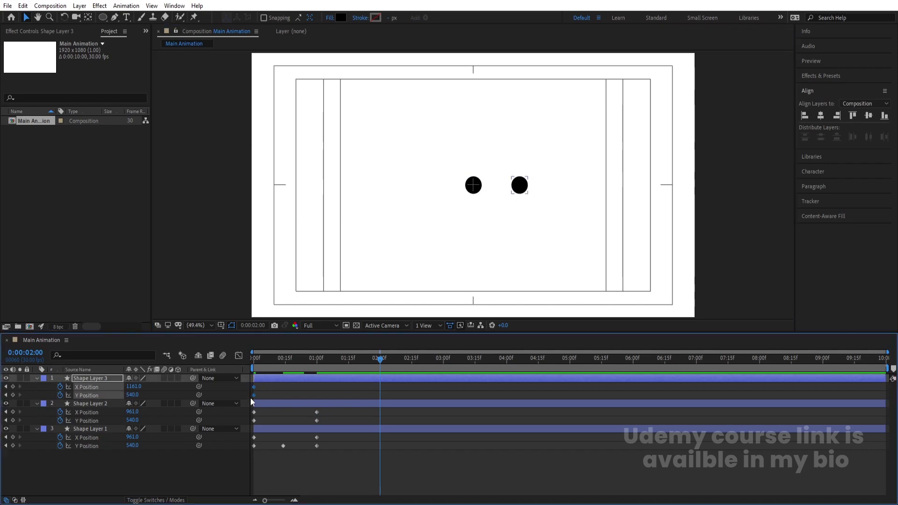
{"action": "left_click", "coordinate": [376, 405]}
{"action": "key", "text": "ctrl+v"}
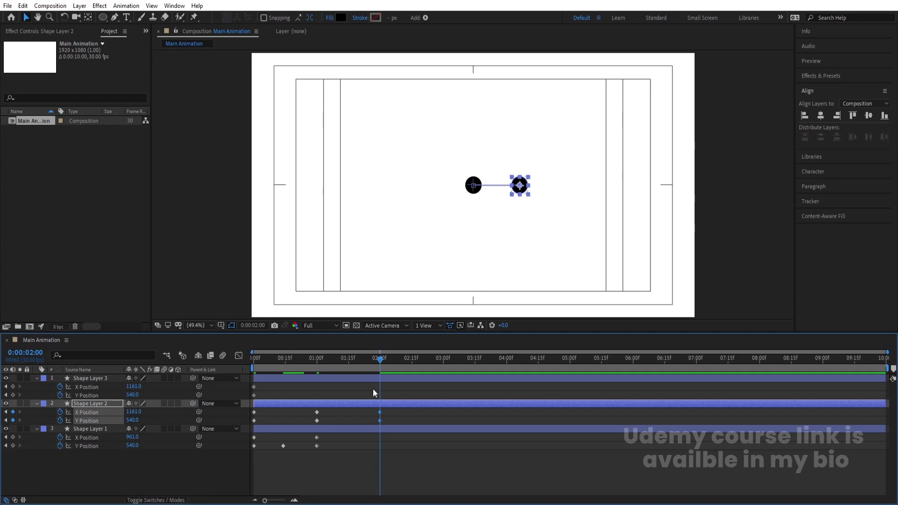
At 1:16, move Shape Layer 2 below the row by increasing its Y Position, and preview the motion.
{"action": "left_click", "coordinate": [350, 359]}
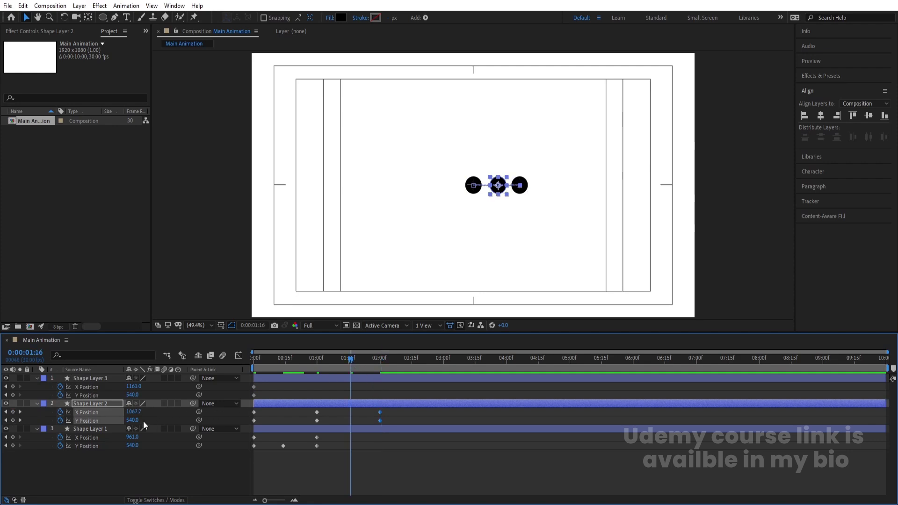
{"action": "left_click_drag", "start_coordinate": [133, 420], "coordinate": [208, 422]}
{"action": "key", "text": "Home"}
{"action": "key", "text": "space"}
{"action": "key", "text": "space"}
{"action": "key", "text": "j"}
{"action": "left_click", "coordinate": [386, 389]}
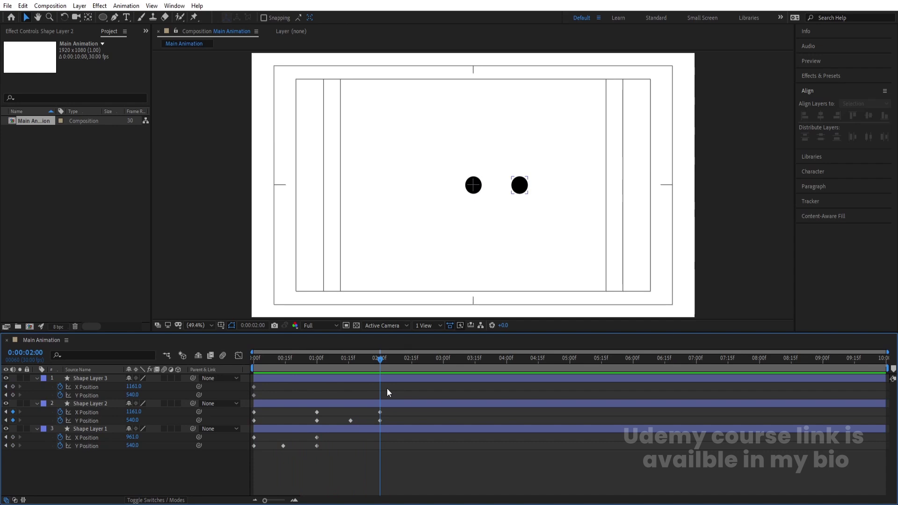
Copy Shape Layer 1's X and Y Position keyframes at 0:00.
{"action": "left_click", "coordinate": [370, 378]}
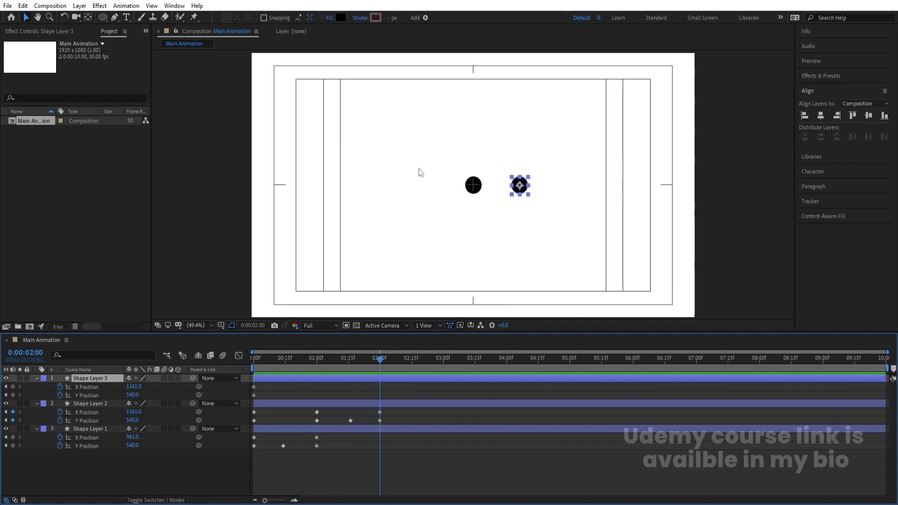
{"action": "key", "text": "Home"}
{"action": "left_click", "coordinate": [427, 187]}
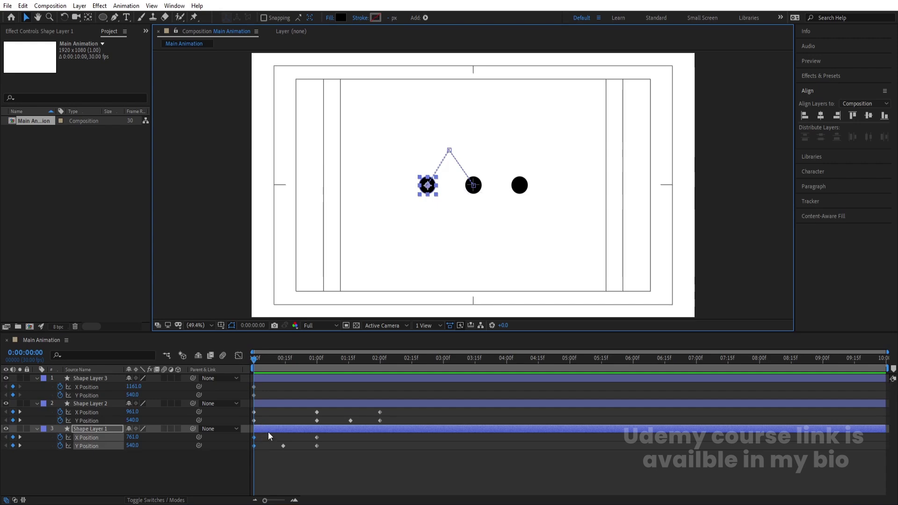
{"action": "left_click_drag", "start_coordinate": [257, 438], "coordinate": [247, 447]}
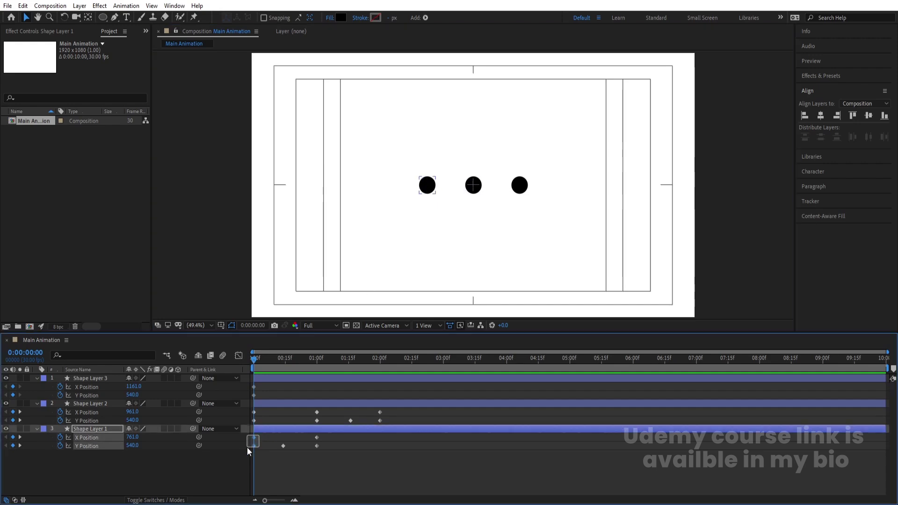
Add X and Y Position keyframes with the current values to Shape Layer 3 at 2:00, and paste the left circle's position keyframes at 3:00.
{"action": "left_click", "coordinate": [380, 363]}
{"action": "left_click", "coordinate": [382, 378]}
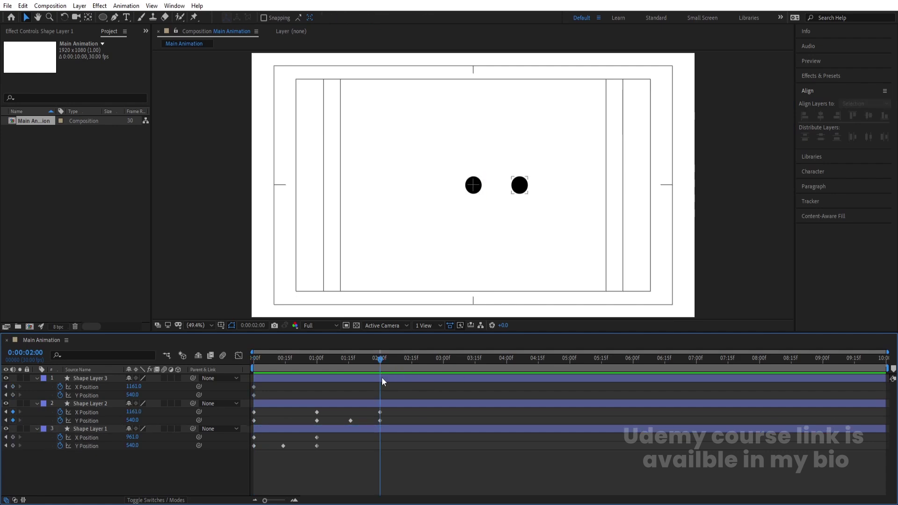
{"action": "left_click", "coordinate": [380, 379]}
{"action": "left_click", "coordinate": [13, 386]}
{"action": "left_click", "coordinate": [13, 395]}
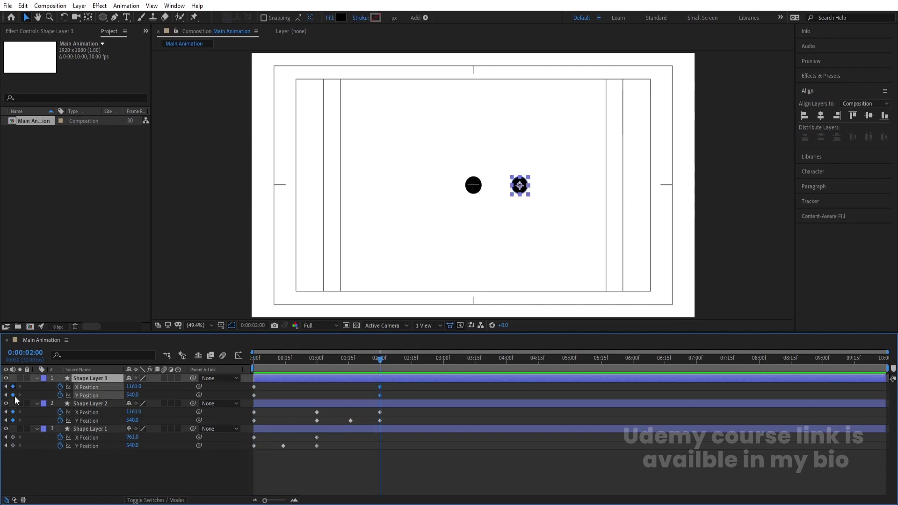
{"action": "left_click", "coordinate": [443, 363]}
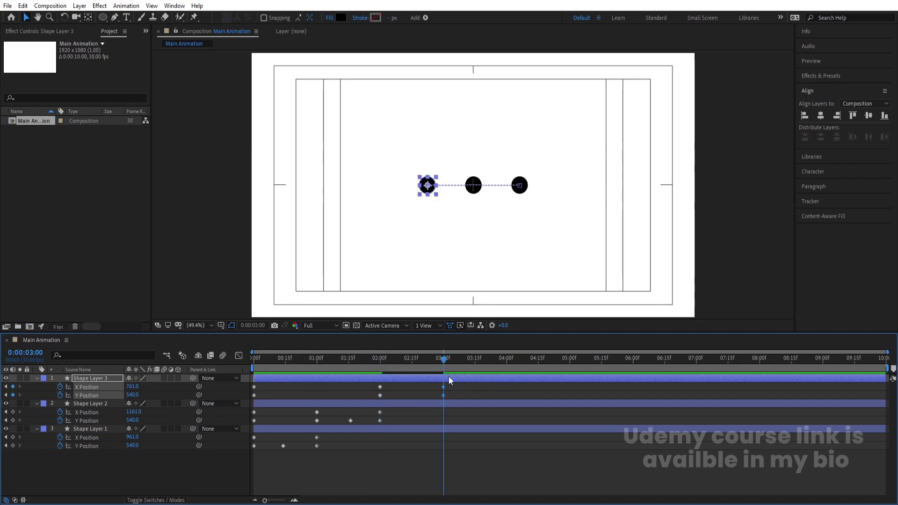
At 2:15, raise Shape Layer 3 above the row by decreasing its Y Position, and preview all three hops.
{"action": "left_click", "coordinate": [412, 361]}
{"action": "left_click", "coordinate": [417, 397]}
{"action": "left_click", "coordinate": [414, 381]}
{"action": "left_click_drag", "start_coordinate": [133, 396], "coordinate": [39, 397]}
{"action": "left_click_drag", "start_coordinate": [283, 362], "coordinate": [224, 380]}
{"action": "key", "text": "space"}
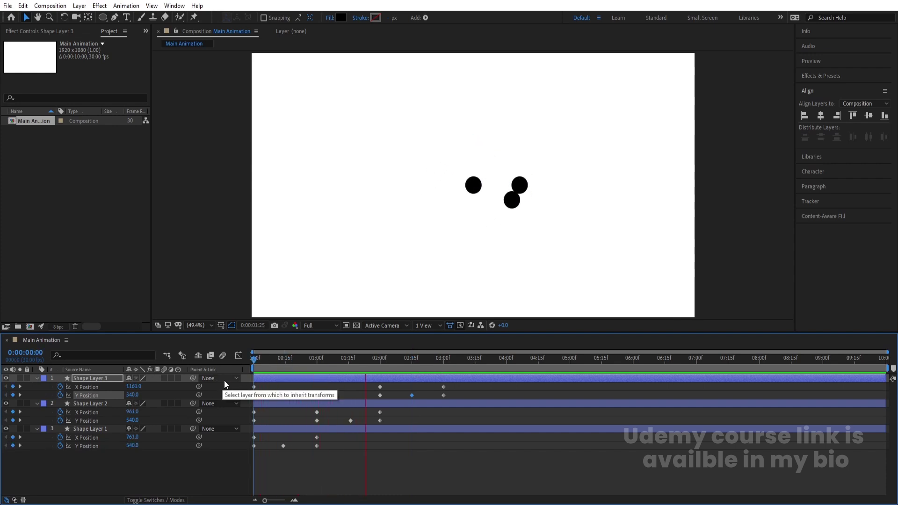
{"action": "key", "text": "space"}
{"action": "key", "text": "space"}
{"action": "key", "text": "space"}
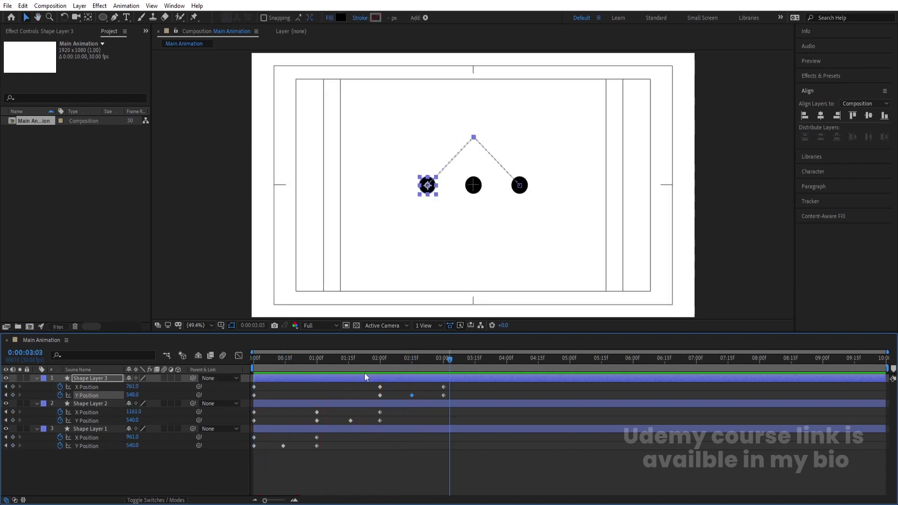
Delete the redundant X and Y Position keyframes at 0:00 from Shape Layer 3 and Shape Layer 2.
{"action": "key", "text": "j"}
{"action": "left_click_drag", "start_coordinate": [268, 358], "coordinate": [252, 359]}
{"action": "left_click_drag", "start_coordinate": [269, 397], "coordinate": [229, 383]}
{"action": "key", "text": "Delete"}
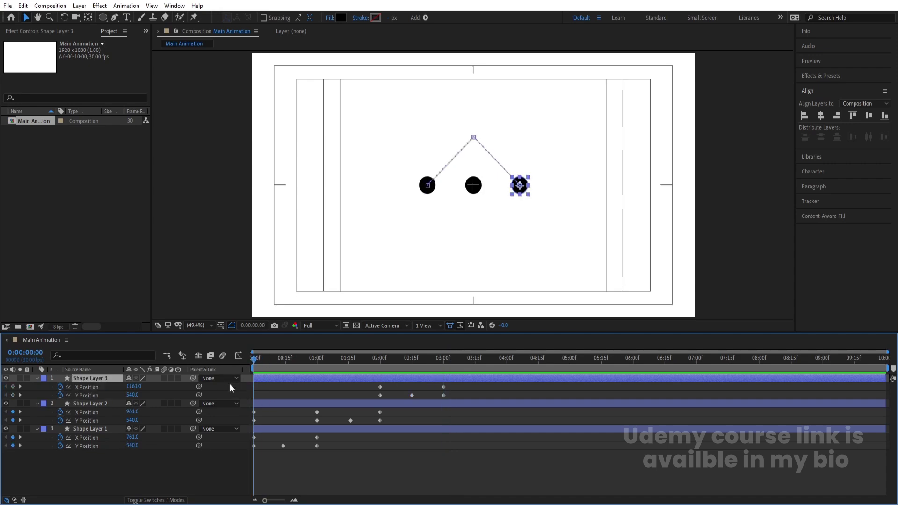
{"action": "left_click_drag", "start_coordinate": [260, 420], "coordinate": [236, 408]}
{"action": "key", "text": "Delete"}
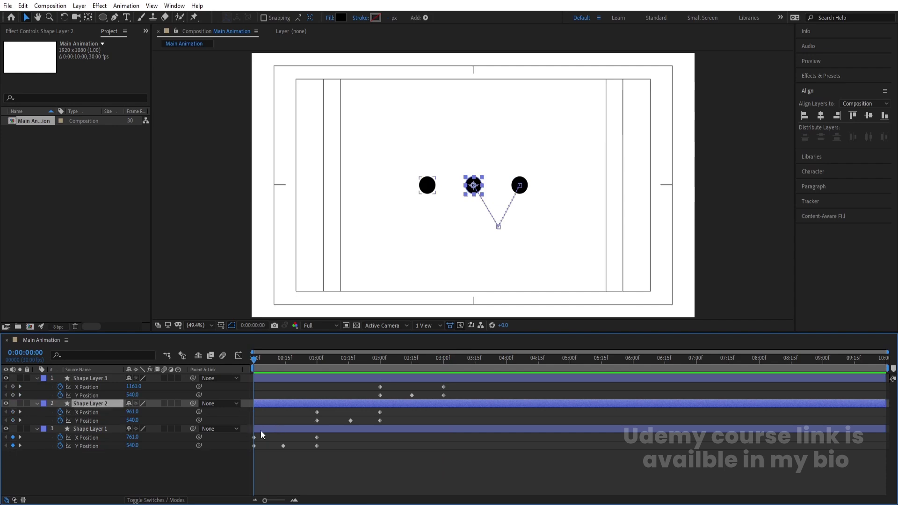
{"action": "left_click", "coordinate": [170, 471]}
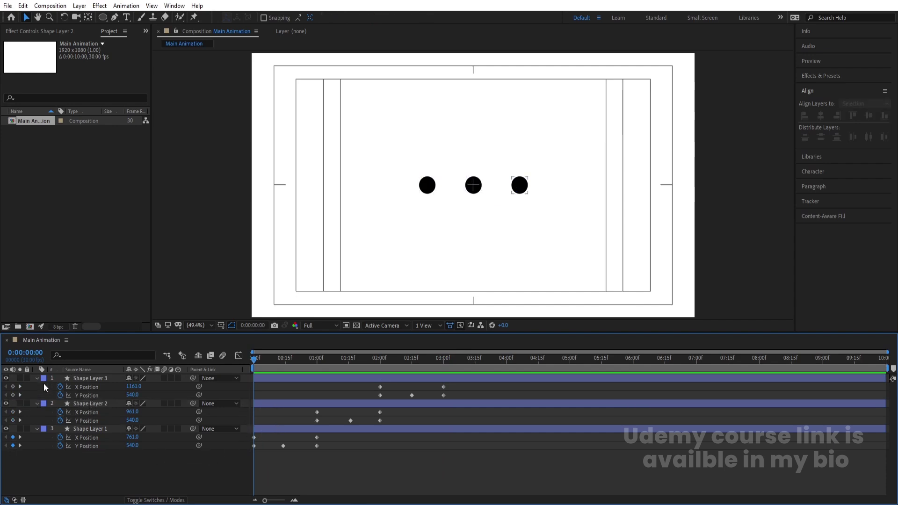
Apply Easy Ease to the Y Position keyframes of all three layers and show them in the Graph Editor.
{"action": "left_click", "coordinate": [86, 394]}
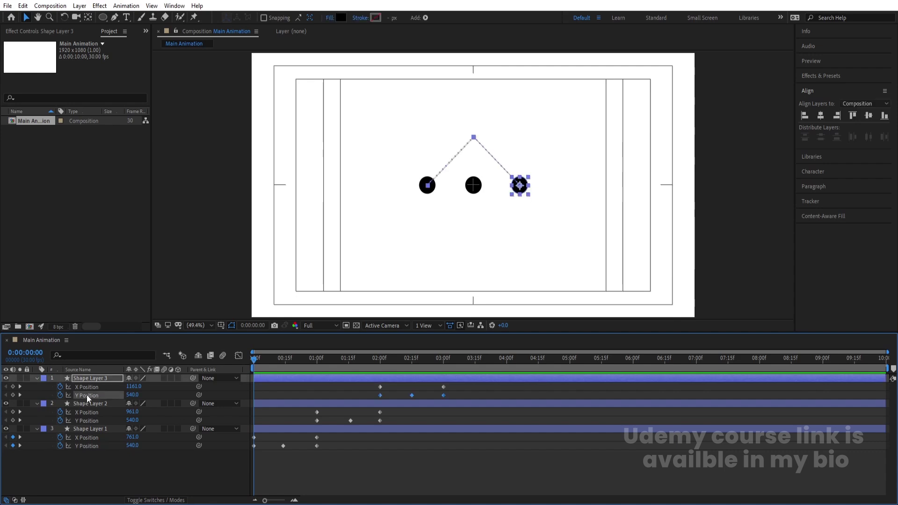
{"action": "left_click", "coordinate": [91, 421], "text": "shift"}
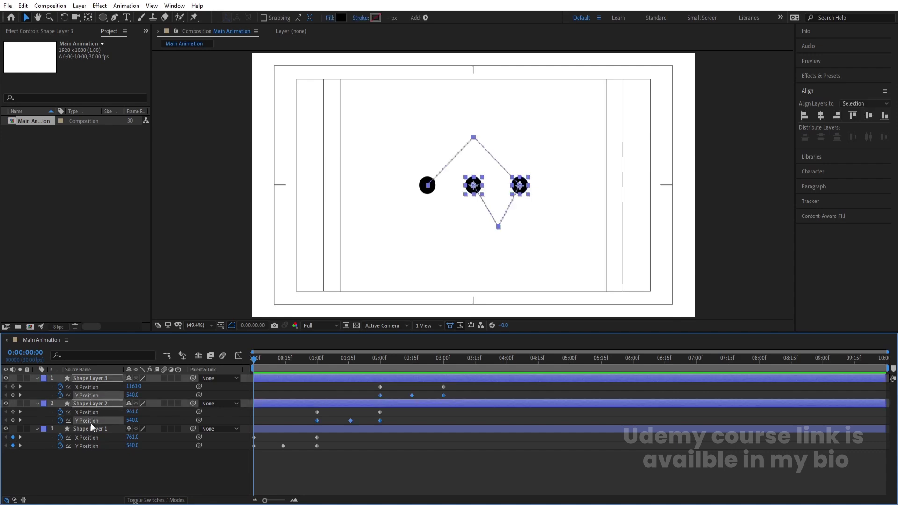
{"action": "left_click", "coordinate": [92, 448], "text": "shift"}
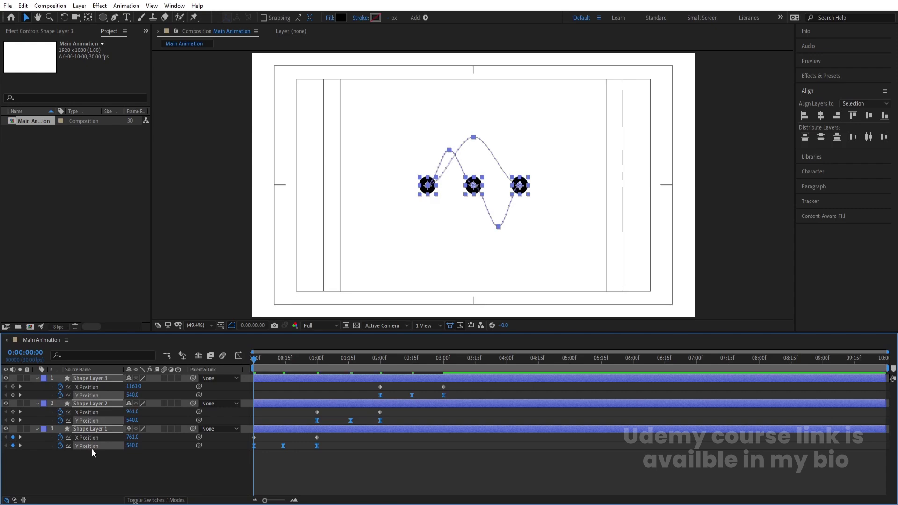
{"action": "left_click", "coordinate": [239, 355]}
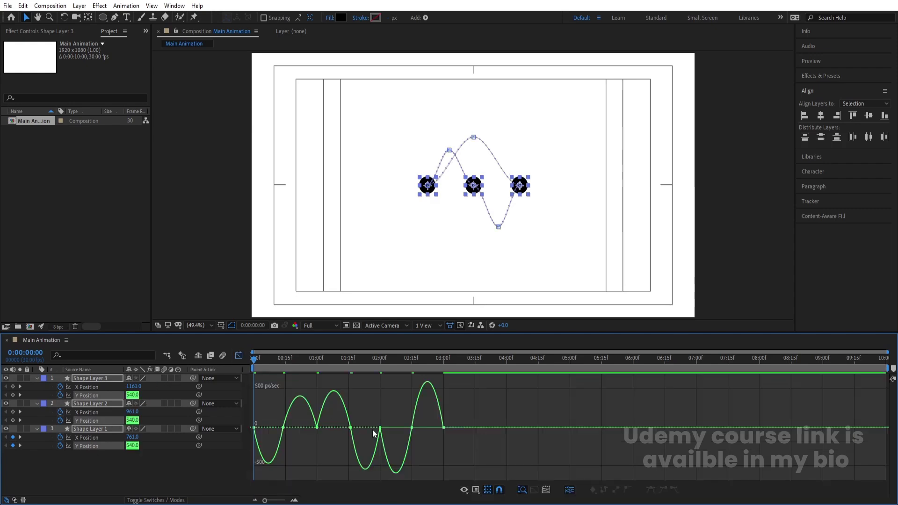
Reshape Shape Layer 1's Y Position speed curve so the circle leaves and lands fast and slows at the peak of its hop.
{"action": "left_click_drag", "start_coordinate": [286, 369], "coordinate": [276, 372]}
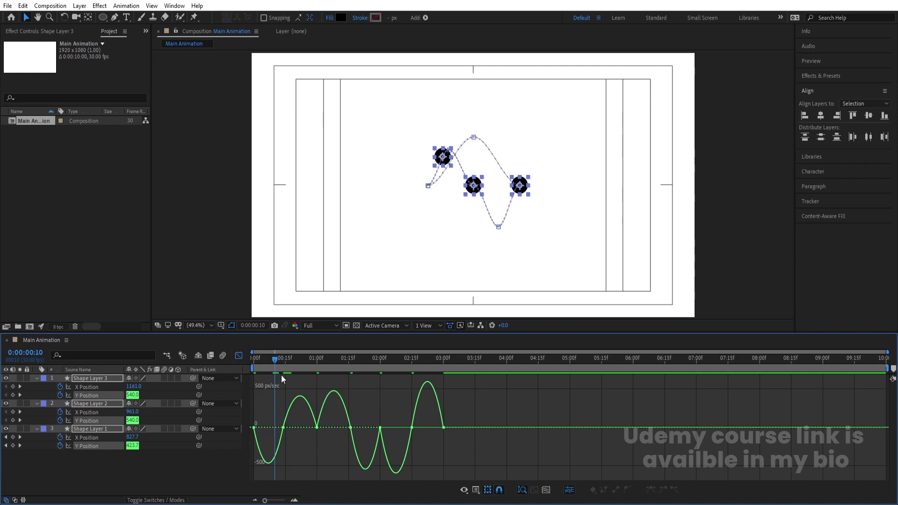
{"action": "key", "text": "equal"}
{"action": "left_click_drag", "start_coordinate": [306, 459], "coordinate": [304, 460]}
{"action": "left_click_drag", "start_coordinate": [282, 427], "coordinate": [246, 429]}
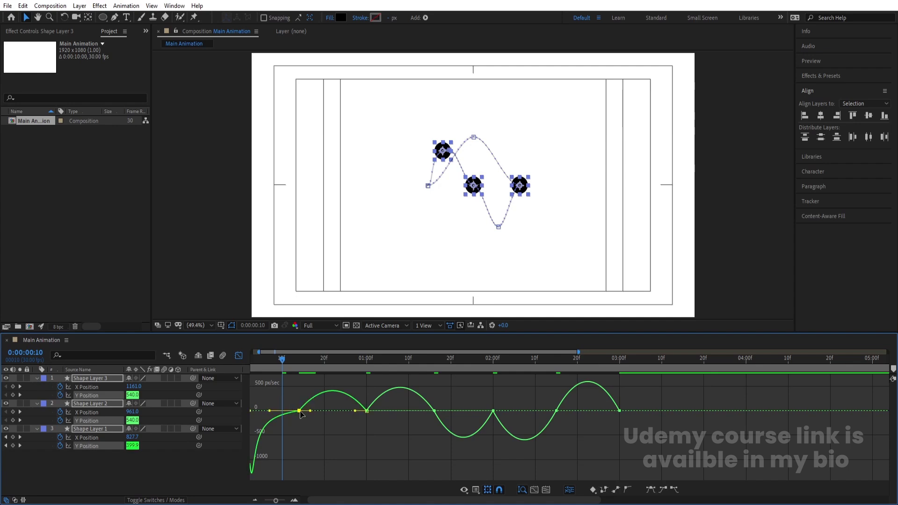
{"action": "left_click_drag", "start_coordinate": [310, 411], "coordinate": [333, 411]}
{"action": "left_click_drag", "start_coordinate": [282, 360], "coordinate": [250, 363]}
{"action": "left_click_drag", "start_coordinate": [268, 409], "coordinate": [255, 426]}
{"action": "left_click_drag", "start_coordinate": [389, 414], "coordinate": [372, 423]}
{"action": "key", "text": "space"}
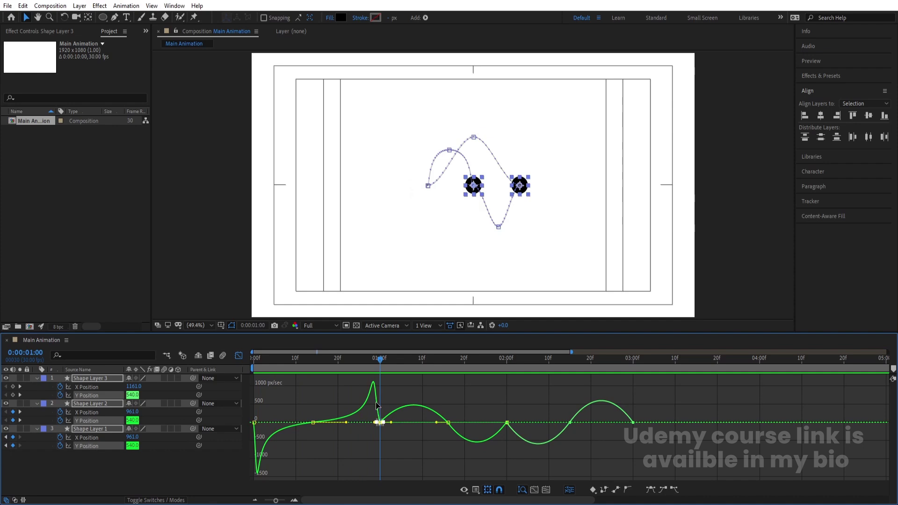
Shorten the speed handles of Shape Layer 1's Y Position keyframes at 0:00 and 1:00, and preview the hop.
{"action": "key", "text": "="}
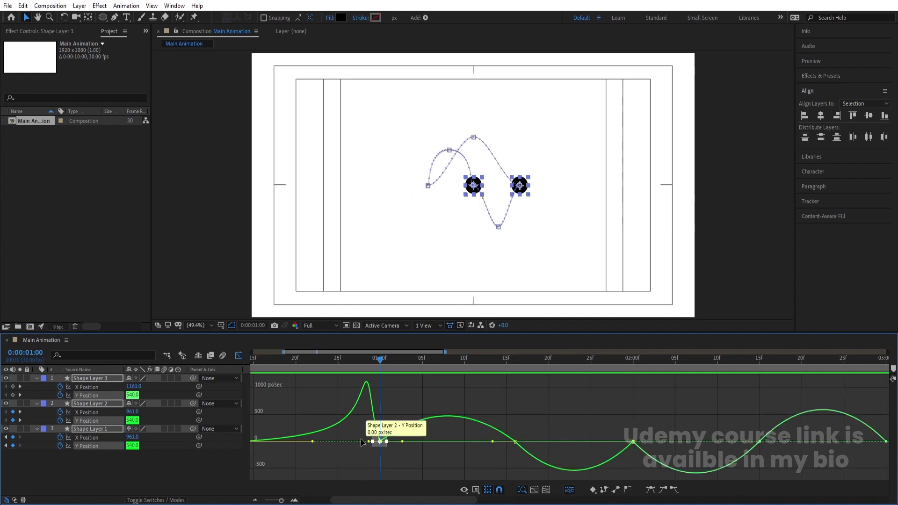
{"action": "left_click_drag", "start_coordinate": [361, 426], "coordinate": [376, 443]}
{"action": "left_click_drag", "start_coordinate": [322, 359], "coordinate": [196, 365]}
{"action": "left_click_drag", "start_coordinate": [278, 410], "coordinate": [260, 427]}
{"action": "key", "text": "space"}
{"action": "key", "text": "space"}
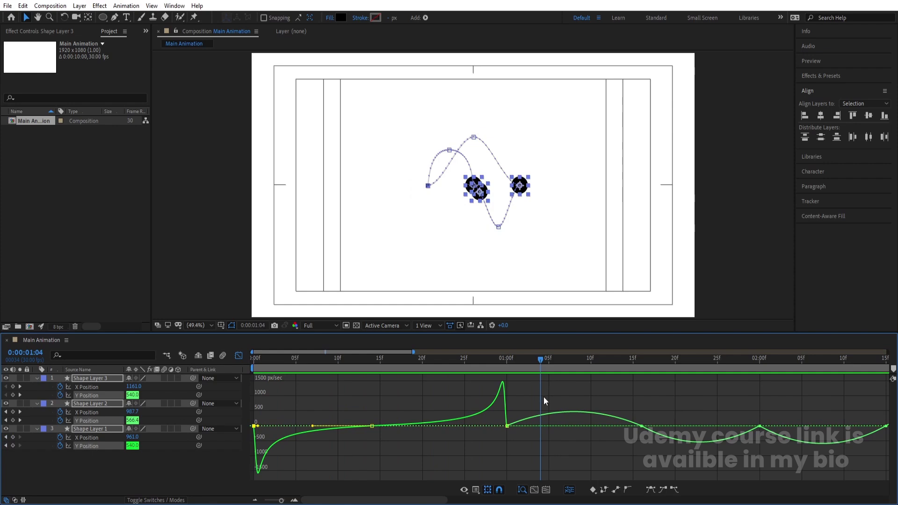
Reshape Shape Layer 2's Y Position speed curve between 1:00 and 2:00 with fast ends and a slow midpoint, and preview it.
{"action": "left_click_drag", "start_coordinate": [624, 389], "coordinate": [523, 427]}
{"action": "left_click_drag", "start_coordinate": [594, 402], "coordinate": [700, 425]}
{"action": "left_click_drag", "start_coordinate": [523, 451], "coordinate": [515, 426]}
{"action": "left_click_drag", "start_coordinate": [736, 396], "coordinate": [753, 427]}
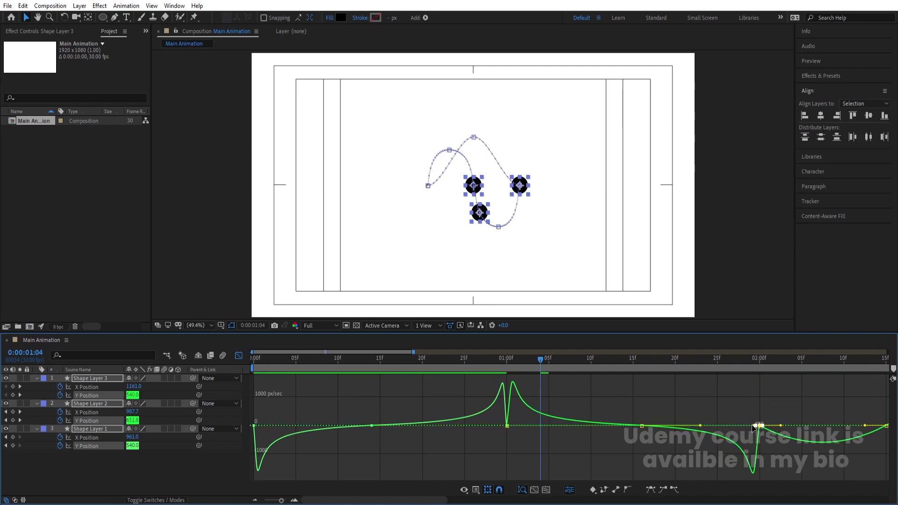
{"action": "key", "text": "space"}
{"action": "key", "text": "space"}
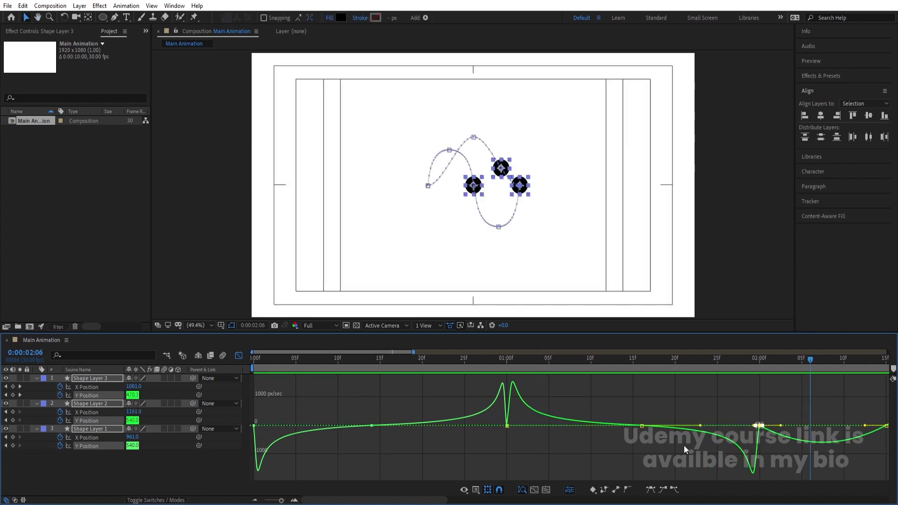
Reshape Shape Layer 3's Y Position speed curve between 2:00 and 3:00 with fast ends and a slow midpoint.
{"action": "scroll", "coordinate": [684, 445], "scroll_direction": "down", "scroll_amount": 2}
{"action": "left_click_drag", "start_coordinate": [717, 397], "coordinate": [656, 436]}
{"action": "left_click_drag", "start_coordinate": [643, 430], "coordinate": [641, 429]}
{"action": "left_click_drag", "start_coordinate": [642, 399], "coordinate": [634, 425]}
{"action": "left_click_drag", "start_coordinate": [705, 401], "coordinate": [806, 426]}
Close the Graph Editor and preview the eased animation from 0:00.
{"action": "left_click_drag", "start_coordinate": [287, 365], "coordinate": [230, 370]}
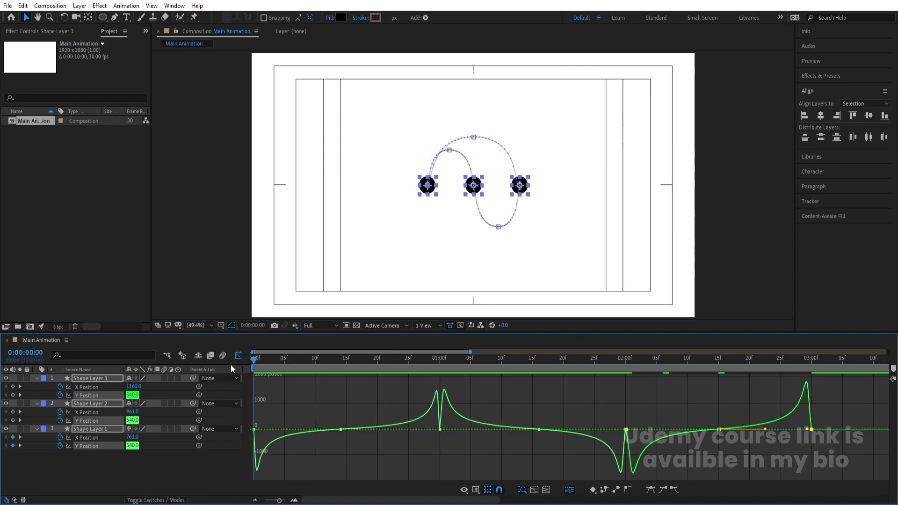
{"action": "left_click", "coordinate": [238, 359]}
{"action": "key", "text": "space"}
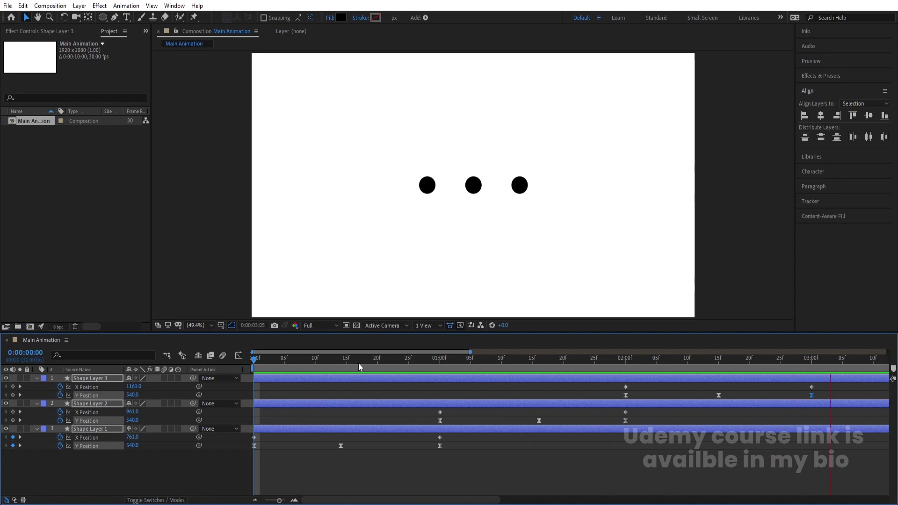
{"action": "key", "text": "space"}
End the work area at 3:00, preview the loop, and collapse the layers' keyframed properties.
{"action": "scroll", "coordinate": [358, 363], "scroll_direction": "down", "scroll_amount": 5}
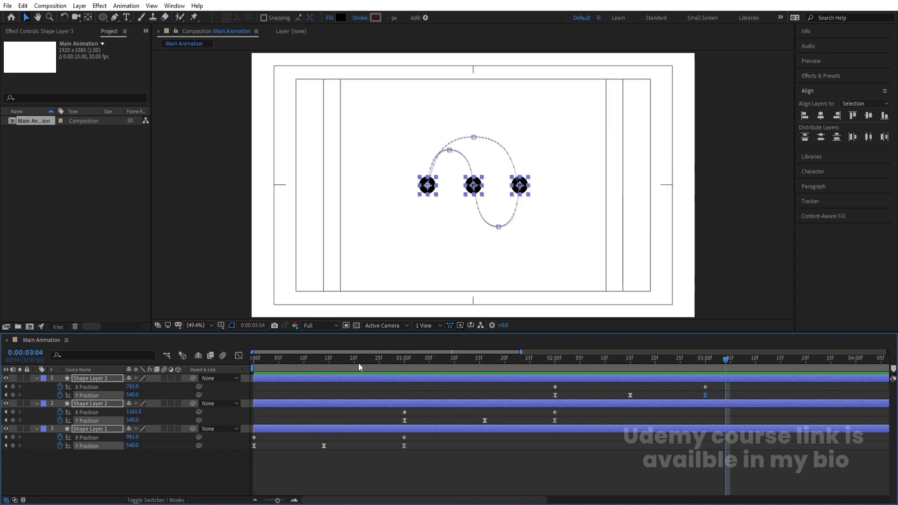
{"action": "left_click", "coordinate": [616, 367]}
{"action": "left_click", "coordinate": [625, 386]}
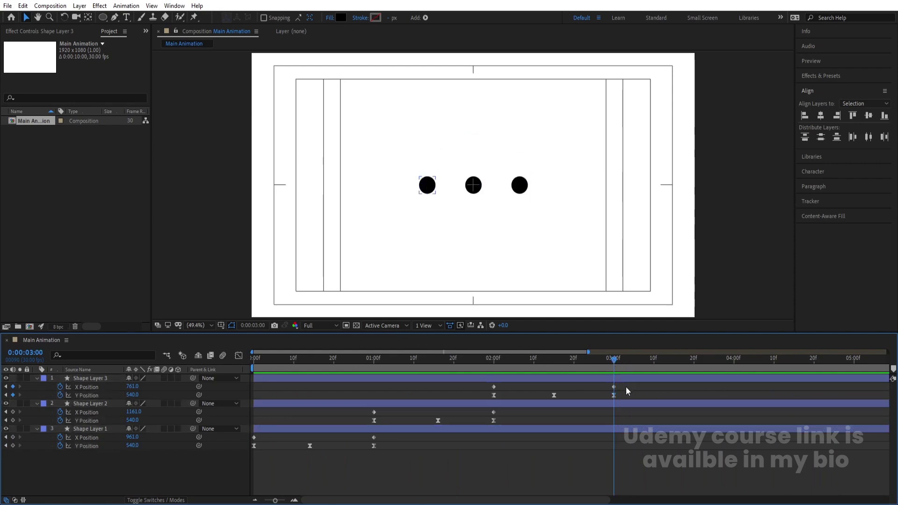
{"action": "key", "text": "n"}
{"action": "key", "text": "space"}
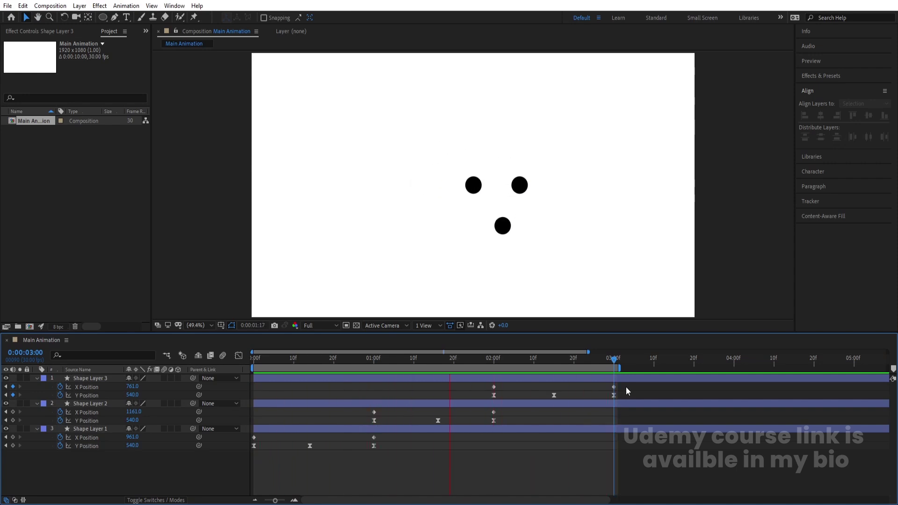
{"action": "key", "text": "space"}
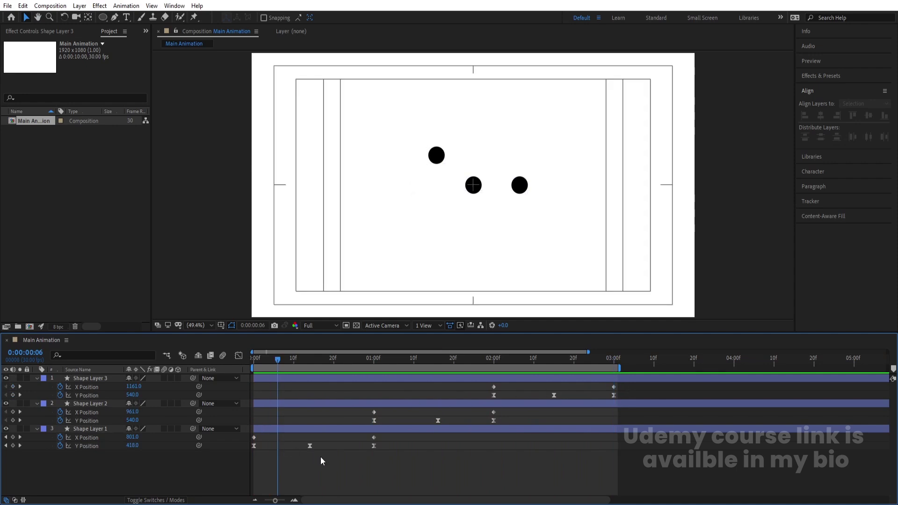
{"action": "key", "text": "u"}
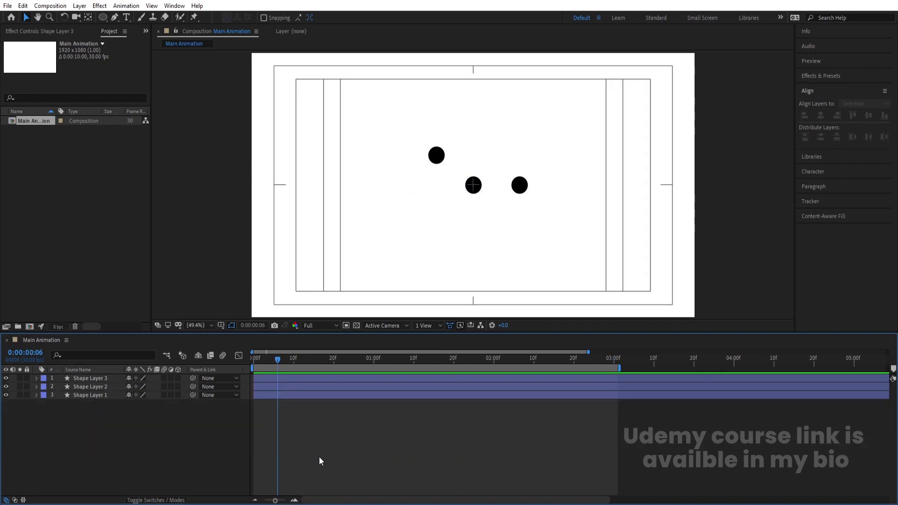
Create a composition named Main Animation 2 with a duration of 0:00:20:00.
{"action": "key", "text": "ctrl+n"}
{"action": "type", "text": "Main Animation 2"}
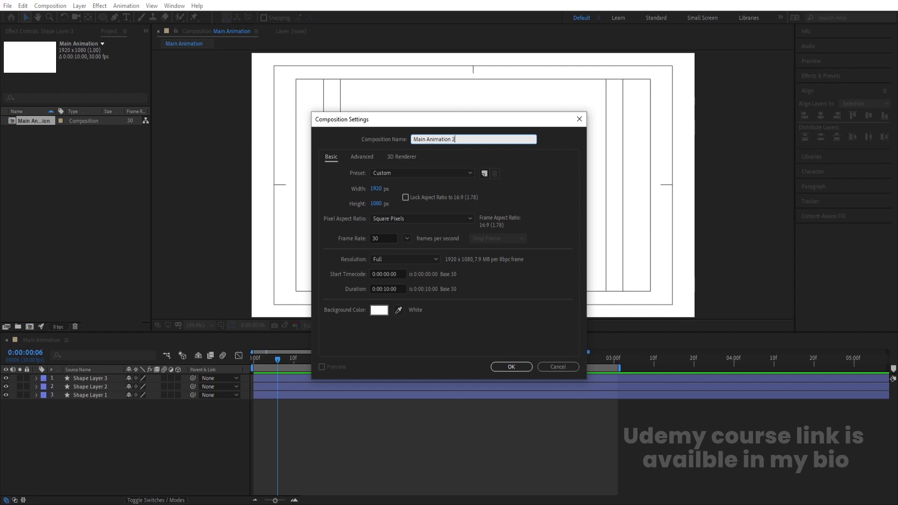
{"action": "left_click", "coordinate": [386, 288]}
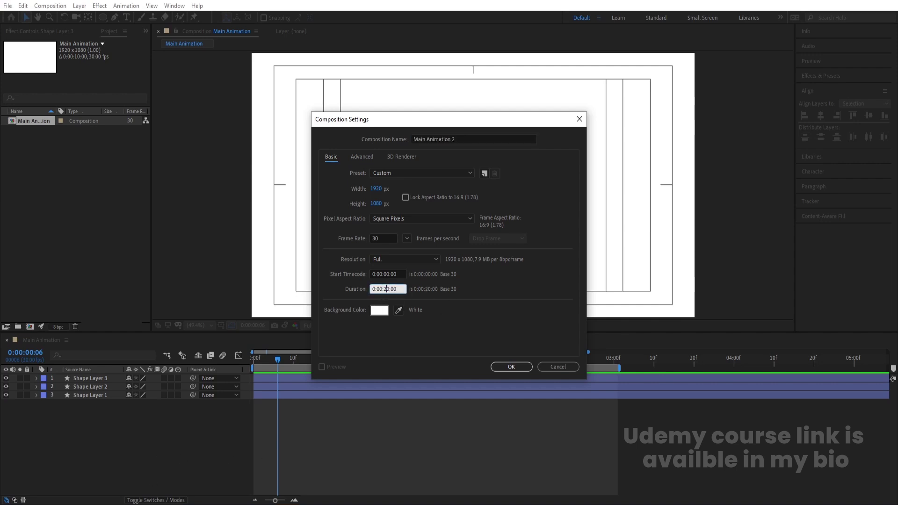
{"action": "key", "text": "Return"}
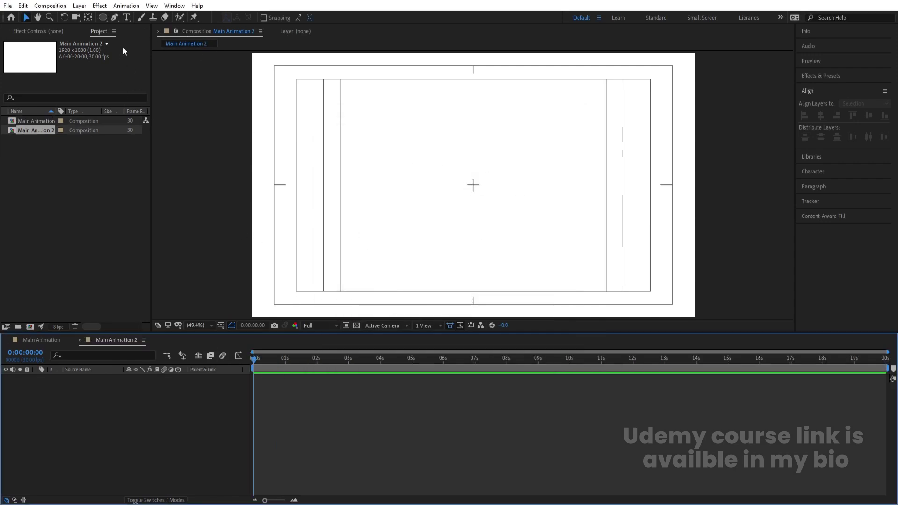
Draw a black circle near the middle of the frame and center it horizontally and vertically in the composition.
{"action": "left_click", "coordinate": [102, 18]}
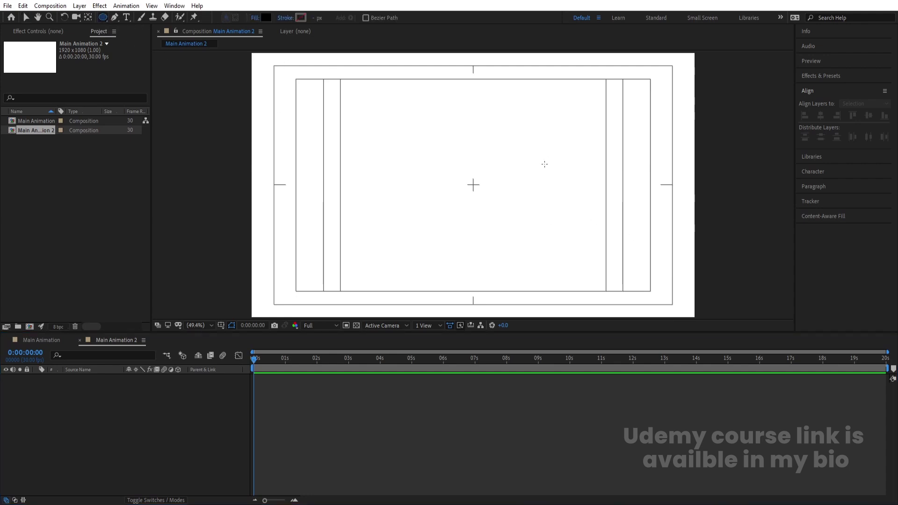
{"action": "left_click_drag", "start_coordinate": [459, 171], "coordinate": [503, 201]}
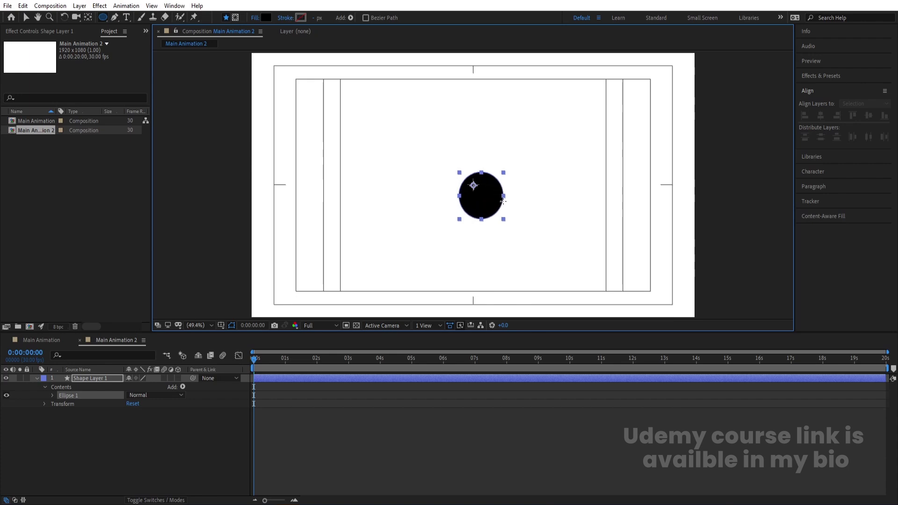
{"action": "left_click", "coordinate": [116, 420]}
{"action": "left_click", "coordinate": [97, 381]}
{"action": "left_click", "coordinate": [90, 379]}
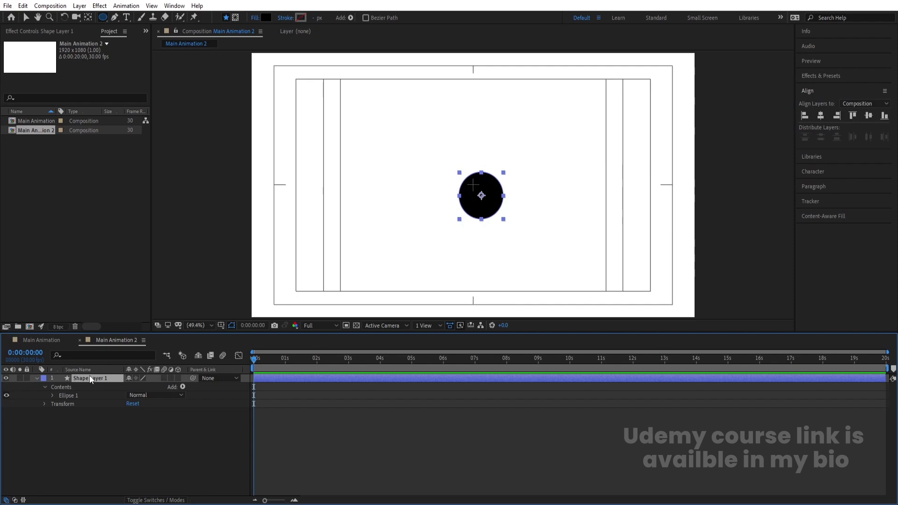
{"action": "left_click", "coordinate": [820, 116]}
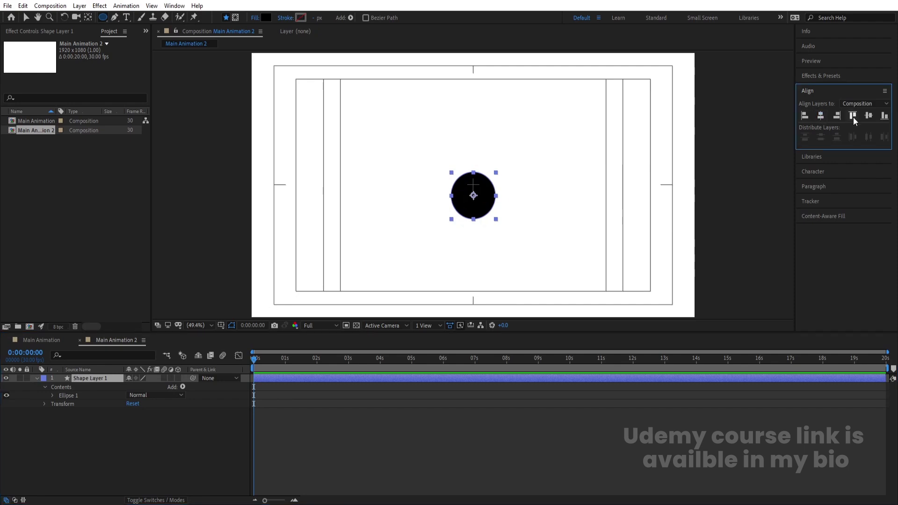
{"action": "left_click", "coordinate": [867, 115]}
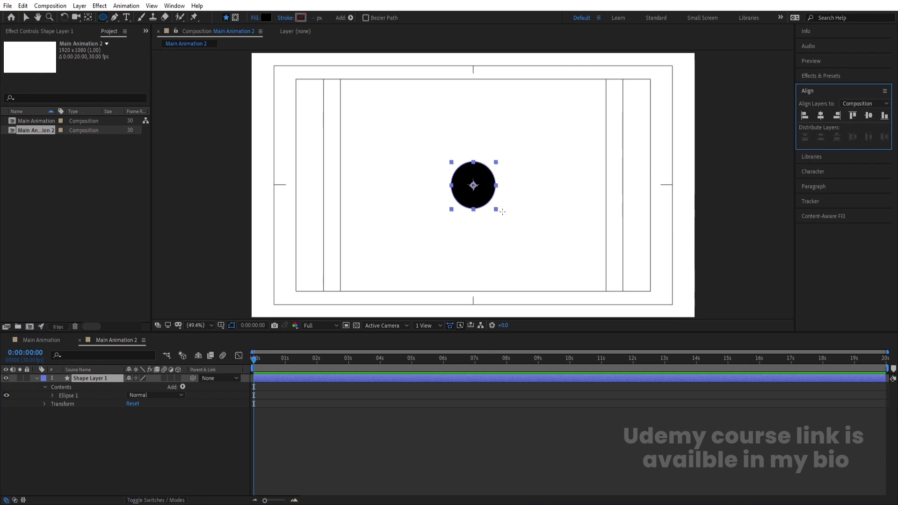
Duplicate the circle into a 2×2 arrangement of four circles and place Shape Layer 3 above Shape Layer 2.
{"action": "key", "text": "v"}
{"action": "left_click_drag", "start_coordinate": [487, 202], "coordinate": [531, 237]}
{"action": "key", "text": "ctrl+d"}
{"action": "key", "text": "ctrl+a"}
{"action": "key", "text": "ctrl+d"}
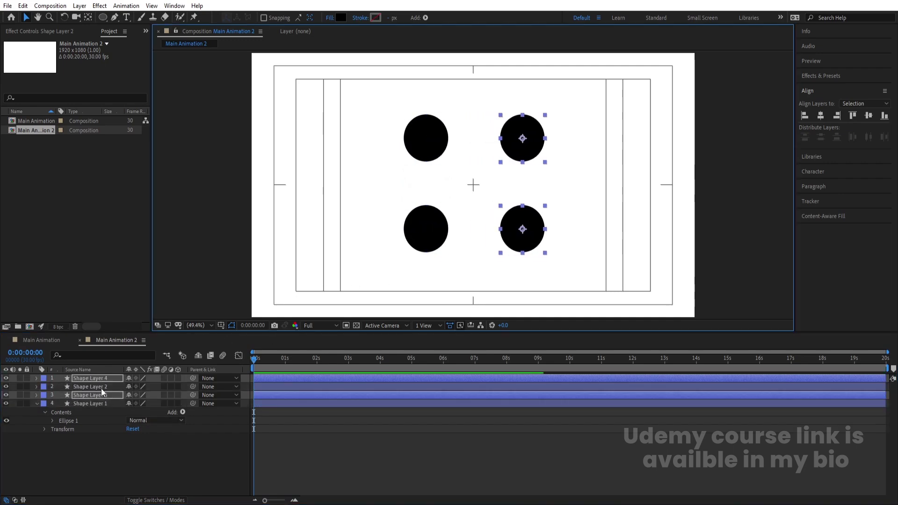
{"action": "left_click_drag", "start_coordinate": [102, 394], "coordinate": [100, 383]}
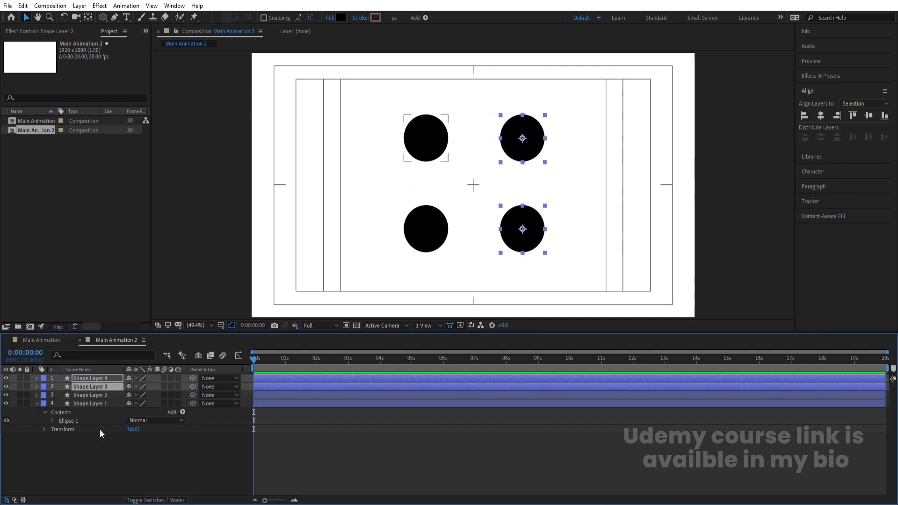
{"action": "left_click", "coordinate": [100, 428]}
Keyframe Position on all four layers at 0:00, and at 1:00 align them horizontally and vertically onto one common point.
{"action": "key", "text": "ctrl+a"}
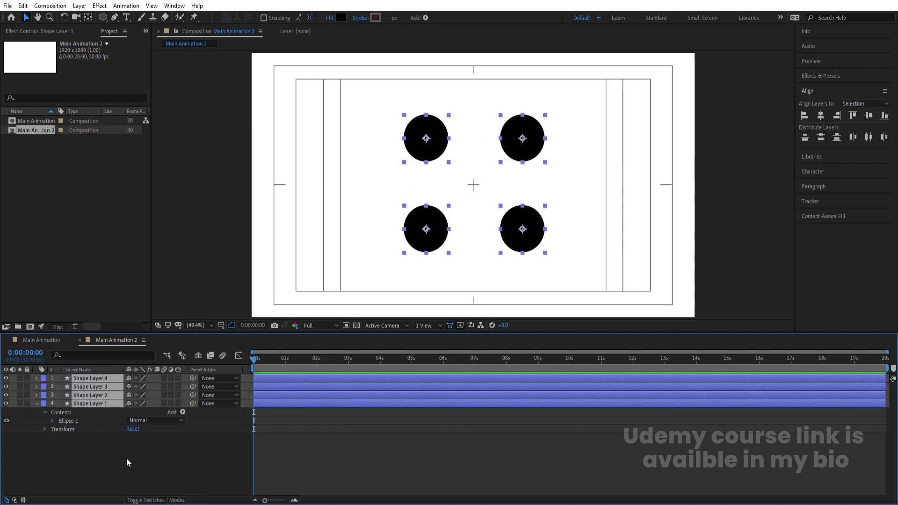
{"action": "key", "text": "p"}
{"action": "left_click", "coordinate": [61, 387]}
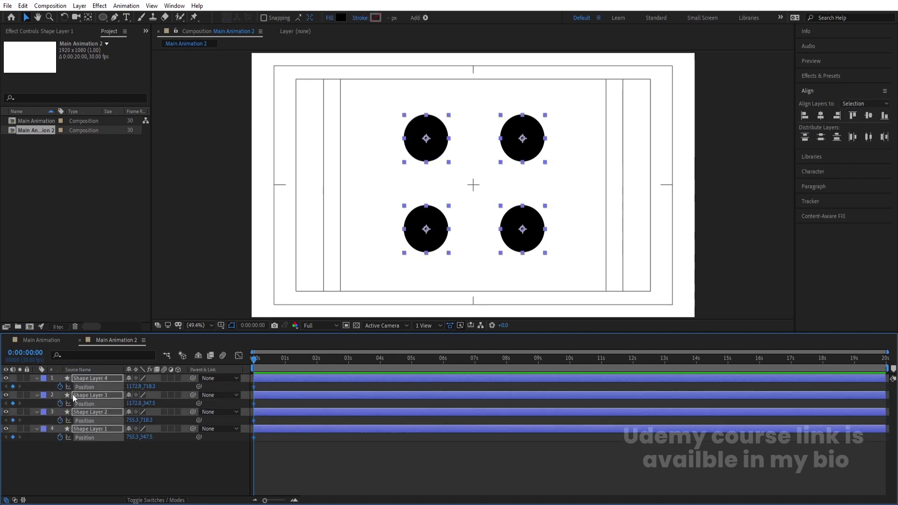
{"action": "left_click", "coordinate": [285, 357]}
{"action": "left_click", "coordinate": [821, 115]}
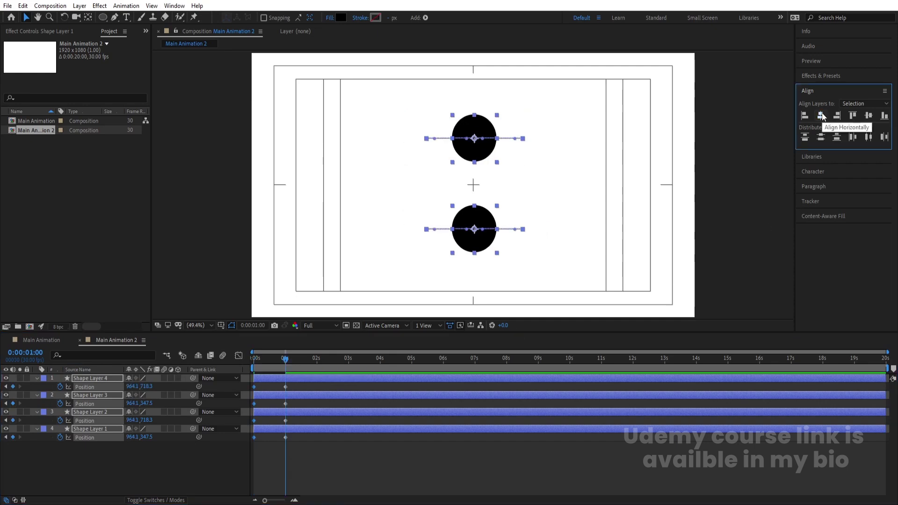
{"action": "left_click", "coordinate": [868, 115]}
Add Position keyframes at 2:00 to all four layers to hold the circles at the center.
{"action": "left_click", "coordinate": [317, 360]}
{"action": "left_click", "coordinate": [13, 436]}
{"action": "left_click", "coordinate": [13, 420]}
{"action": "left_click", "coordinate": [12, 403]}
{"action": "left_click", "coordinate": [13, 386]}
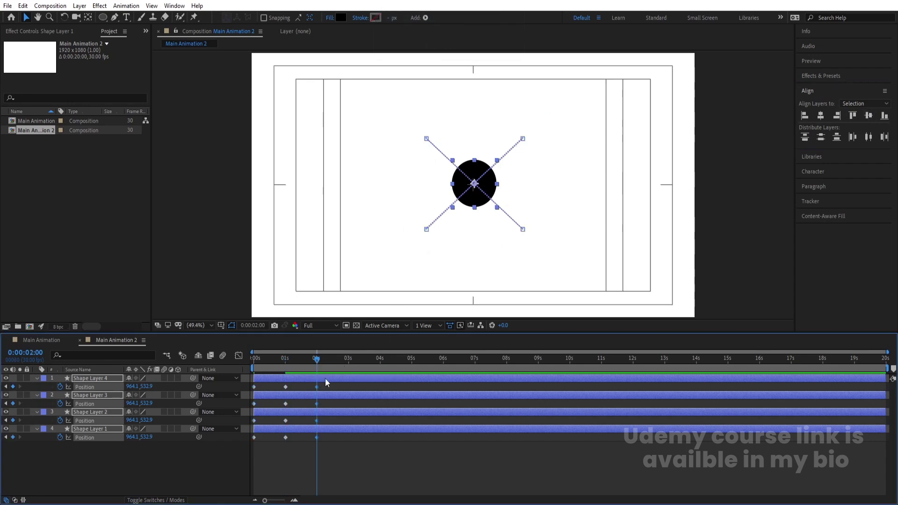
Copy Shape Layer 1's 0:00 Position keyframe to 3:01.
{"action": "left_click", "coordinate": [349, 361]}
{"action": "left_click", "coordinate": [282, 451]}
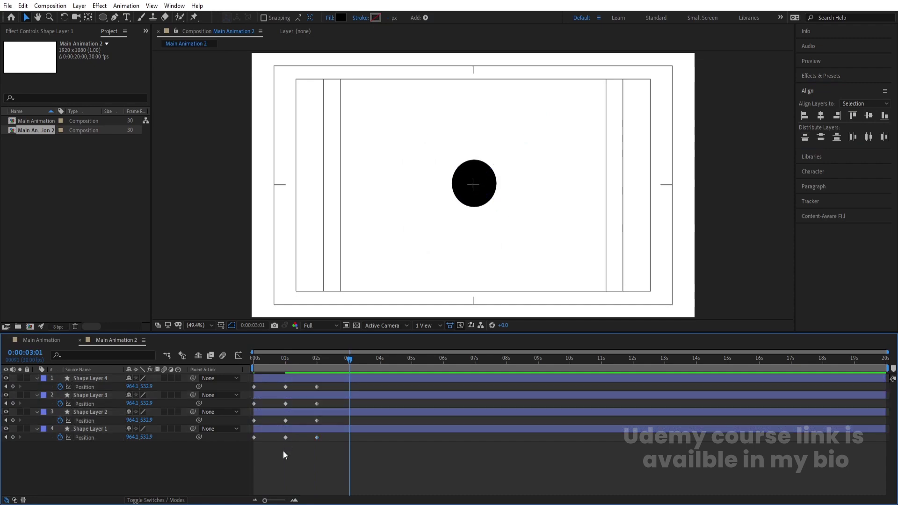
{"action": "left_click", "coordinate": [253, 437]}
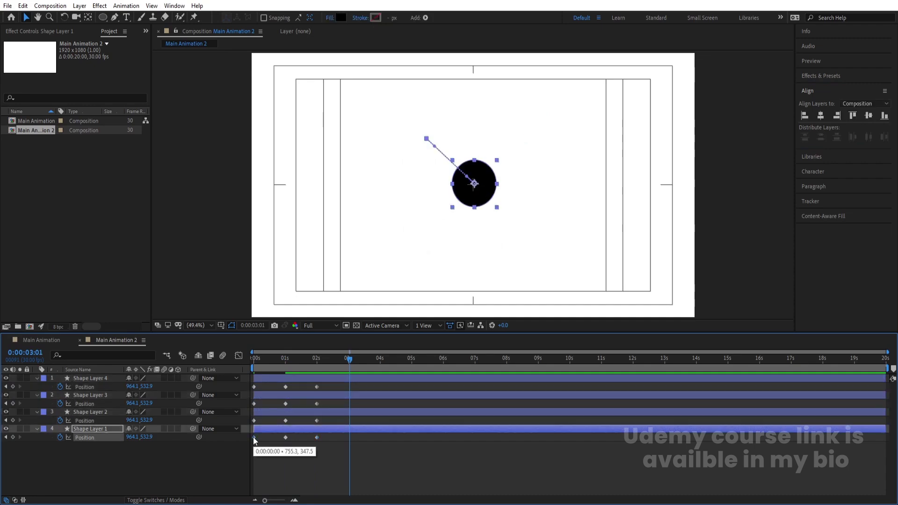
{"action": "key", "text": "ctrl+c"}
{"action": "key", "text": "ctrl+v"}
{"action": "left_click", "coordinate": [255, 420]}
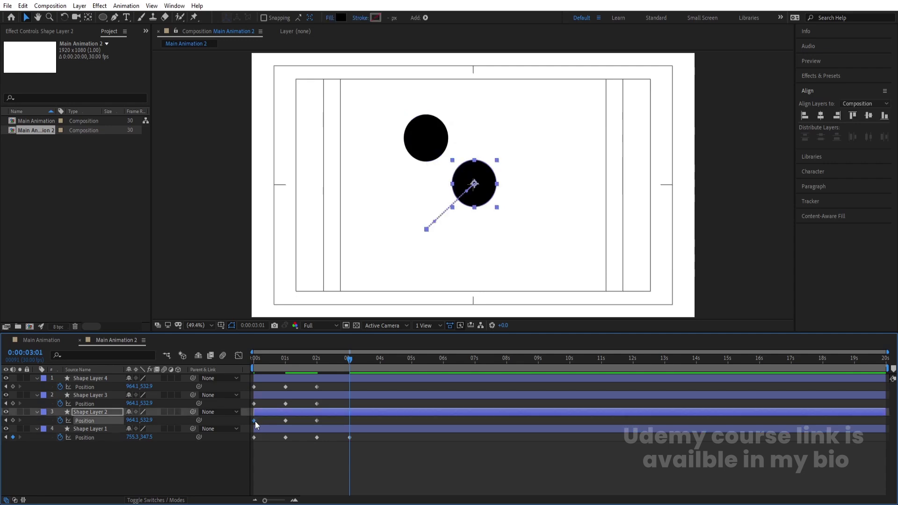
{"action": "key", "text": "ctrl+v"}
{"action": "key", "text": "ctrl+b"}
{"action": "key", "text": "ctrl+z"}
Copy the 0:00 Position keyframes of Shape Layers 2, 3 and 4 to 3:01 on their own layers.
{"action": "left_click", "coordinate": [255, 419]}
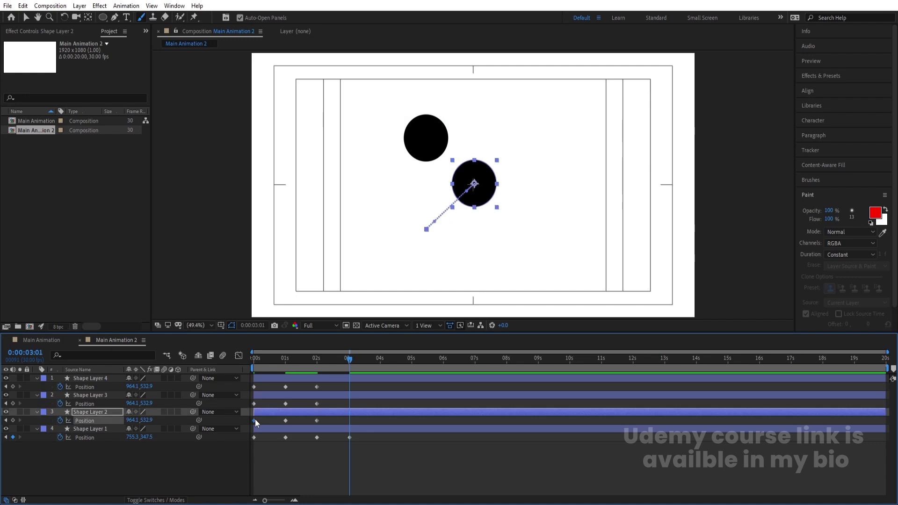
{"action": "key", "text": "ctrl+c"}
{"action": "key", "text": "ctrl+v"}
{"action": "left_click", "coordinate": [254, 403]}
{"action": "key", "text": "ctrl+c"}
{"action": "key", "text": "ctrl+v"}
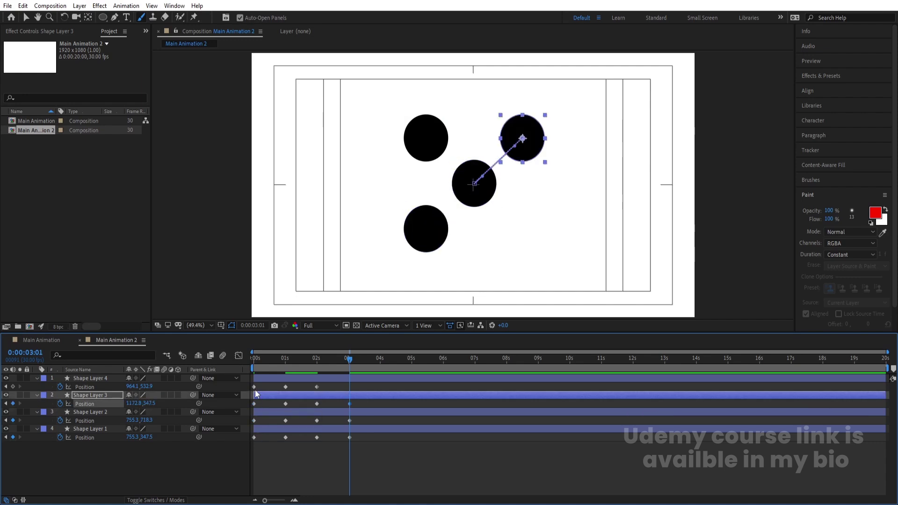
{"action": "left_click", "coordinate": [254, 387]}
{"action": "key", "text": "ctrl+c"}
{"action": "key", "text": "ctrl+v"}
Preview the circles' motion from 0:00 and place the current time at the 1:00 keyframes.
{"action": "key", "text": "Home"}
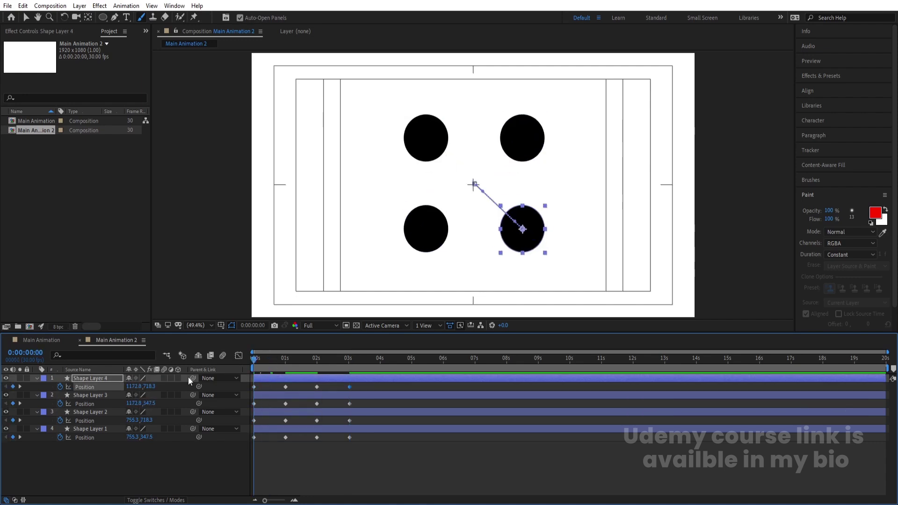
{"action": "left_click", "coordinate": [456, 215]}
{"action": "key", "text": "space"}
{"action": "key", "text": "space"}
{"action": "key", "text": "k"}
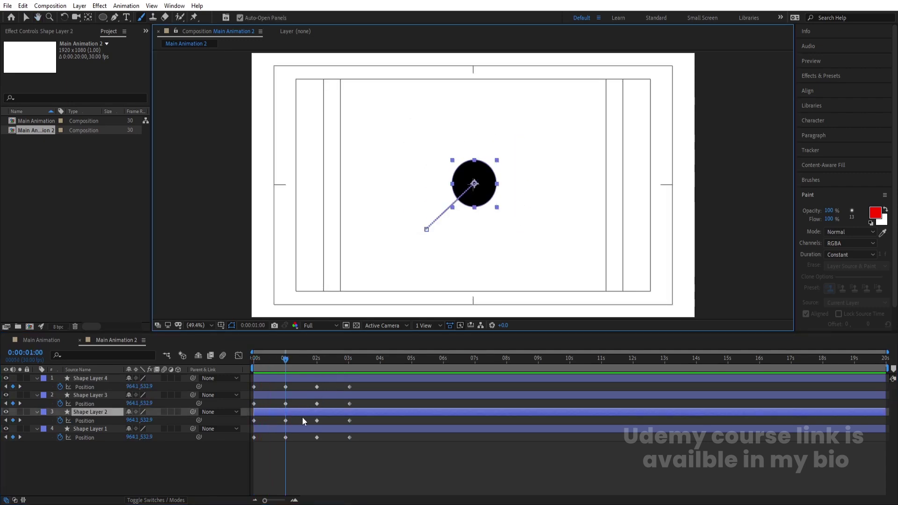
{"action": "left_click", "coordinate": [302, 428]}
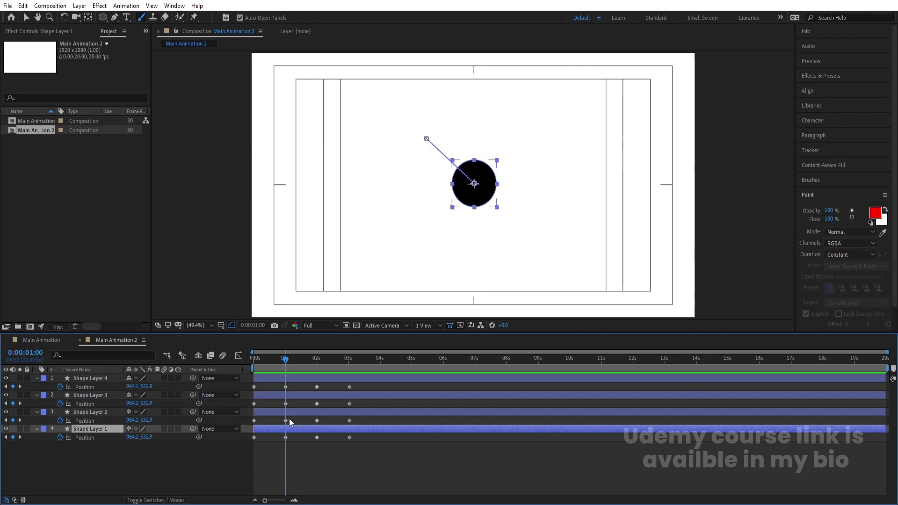
{"action": "key", "text": "bracketleft"}
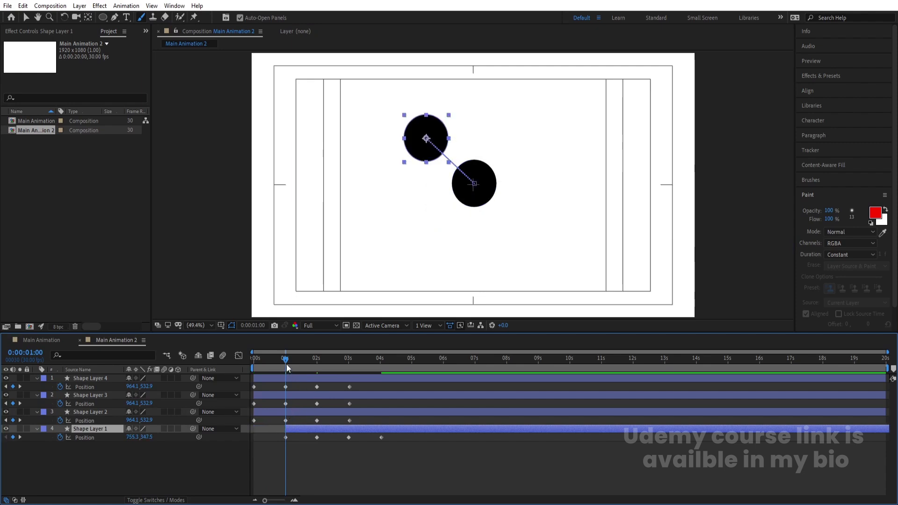
{"action": "left_click_drag", "start_coordinate": [287, 368], "coordinate": [317, 403]}
{"action": "key", "text": "ctrl+z"}
Stagger the layers by moving the starts of Shape Layer 2 to 1:00, Shape Layer 3 to 2:00 and Shape Layer 4 to 3:00.
{"action": "left_click", "coordinate": [283, 414]}
{"action": "key", "text": "p"}
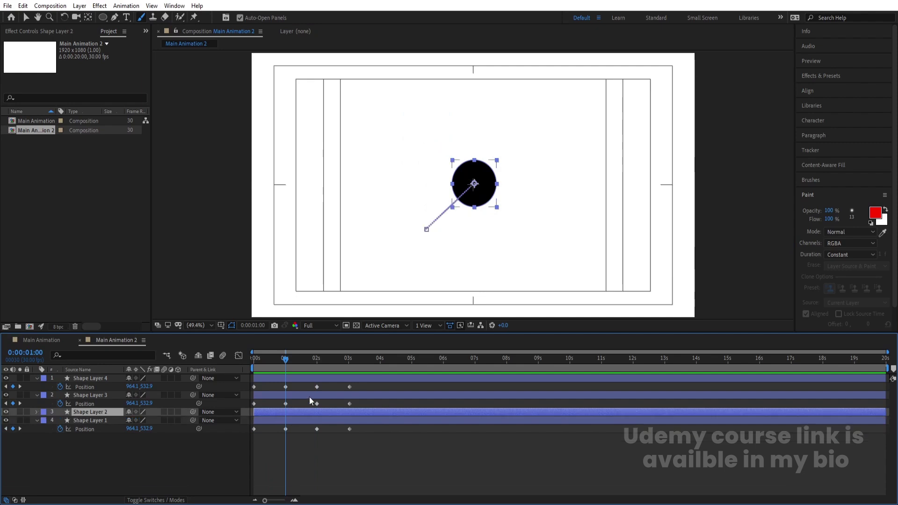
{"action": "key", "text": "p"}
{"action": "key", "text": "bracketleft"}
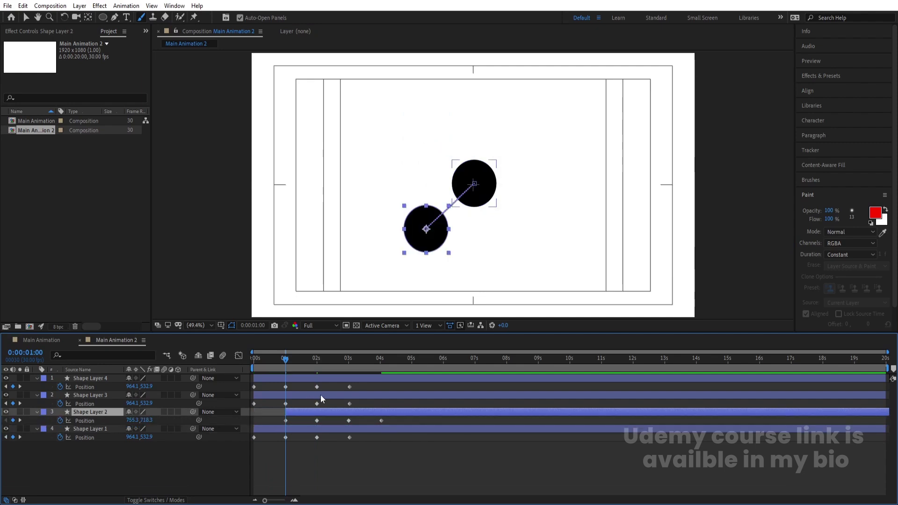
{"action": "key", "text": "k"}
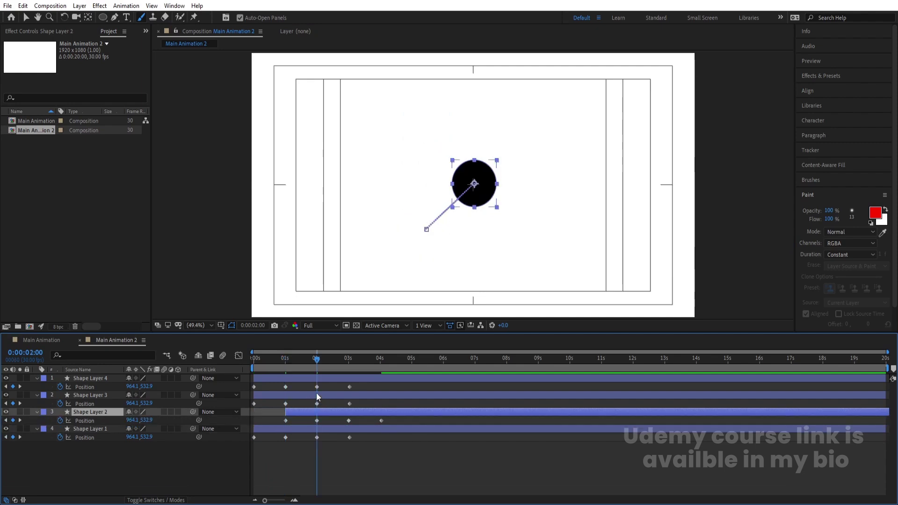
{"action": "left_click", "coordinate": [316, 393]}
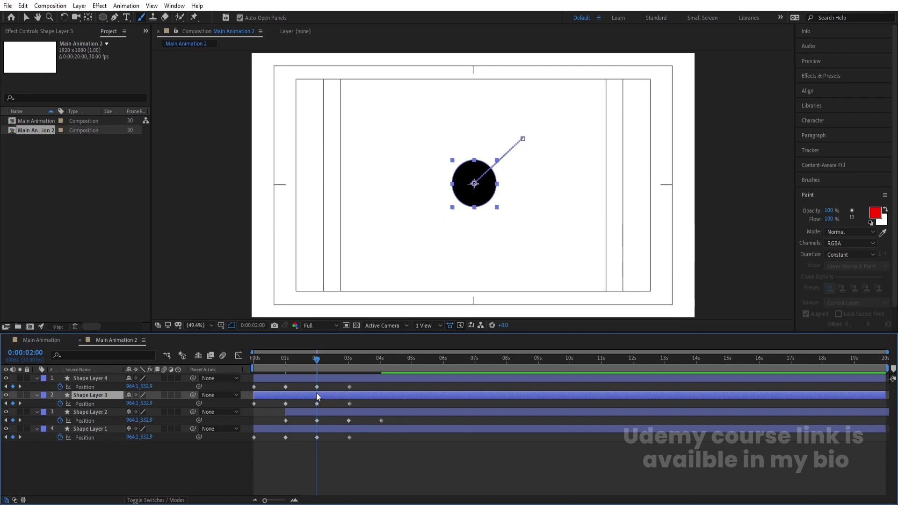
{"action": "key", "text": "bracketleft"}
{"action": "left_click", "coordinate": [341, 378]}
{"action": "key", "text": "k"}
{"action": "key", "text": "bracketleft"}
Extend the start of all four layers back to 0:00 and preview the staggered animation.
{"action": "key", "text": "Home"}
{"action": "key", "text": "ctrl+a"}
{"action": "left_click_drag", "start_coordinate": [347, 379], "coordinate": [251, 379]}
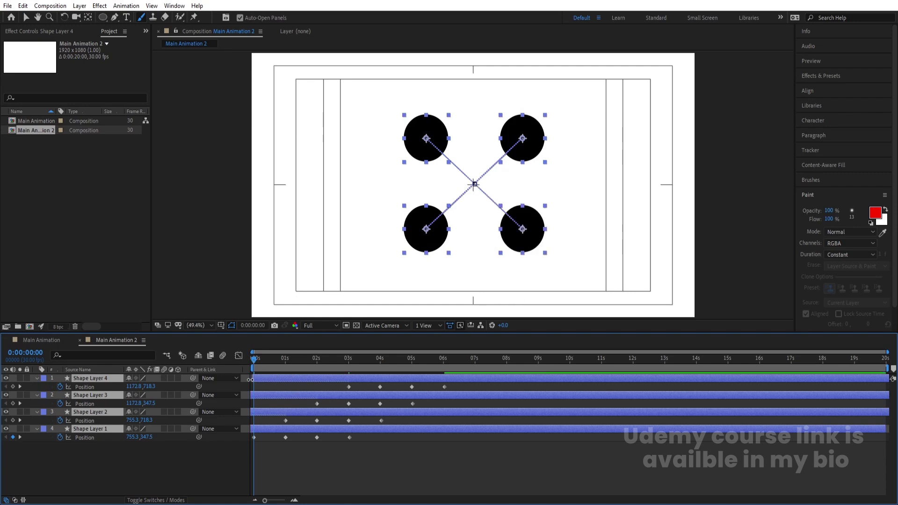
{"action": "key", "text": "space"}
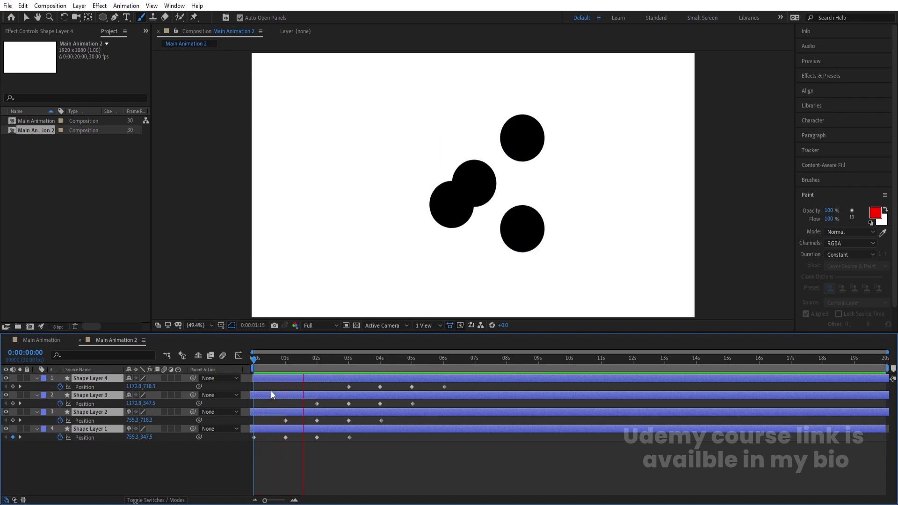
{"action": "key", "text": "space"}
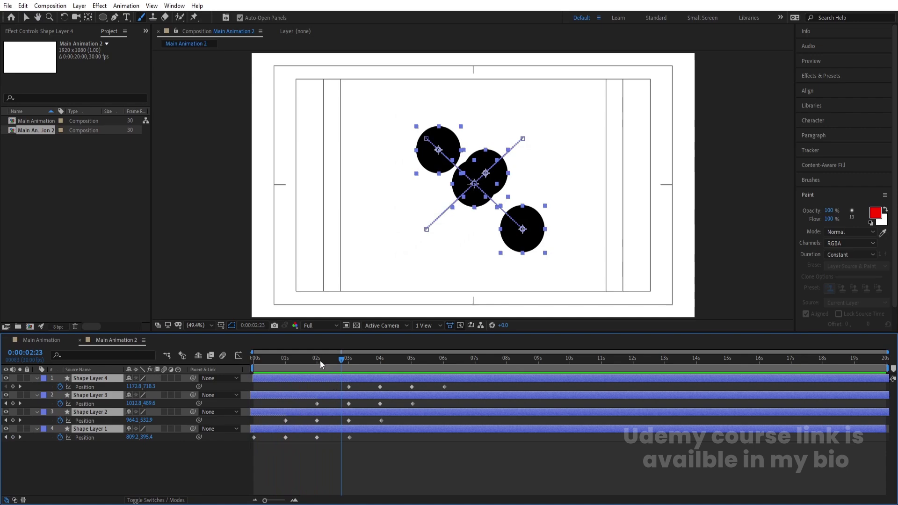
Shift the last two Position keyframes of all four layers so Shape Layer 1's pair starts at about 6:20, and preview from 0:00.
{"action": "key", "text": "Home"}
{"action": "left_click_drag", "start_coordinate": [311, 438], "coordinate": [454, 406]}
{"action": "left_click_drag", "start_coordinate": [399, 385], "coordinate": [557, 395]}
{"action": "key", "text": "space"}
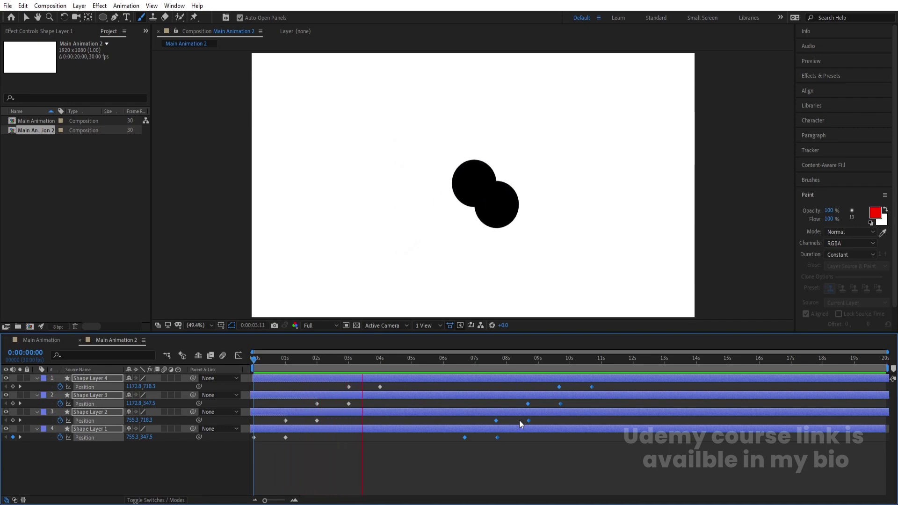
{"action": "key", "text": "space"}
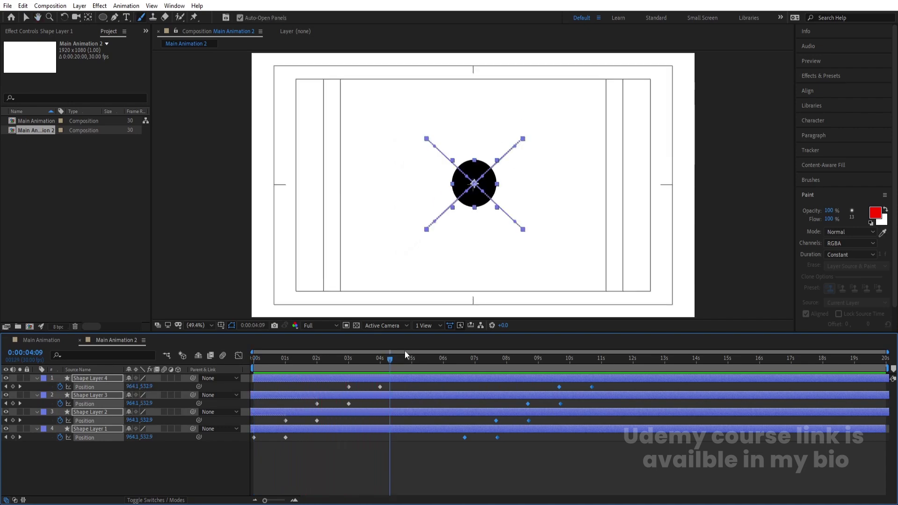
Move Shape Layer 4's last two Position keyframes to start at 4:29, and Shape Layer 3's pair to start at Shape Layer 4's final keyframe.
{"action": "left_click", "coordinate": [411, 361]}
{"action": "left_click_drag", "start_coordinate": [509, 385], "coordinate": [597, 390]}
{"action": "key", "text": "ctrl+x"}
{"action": "key", "text": "ctrl+v"}
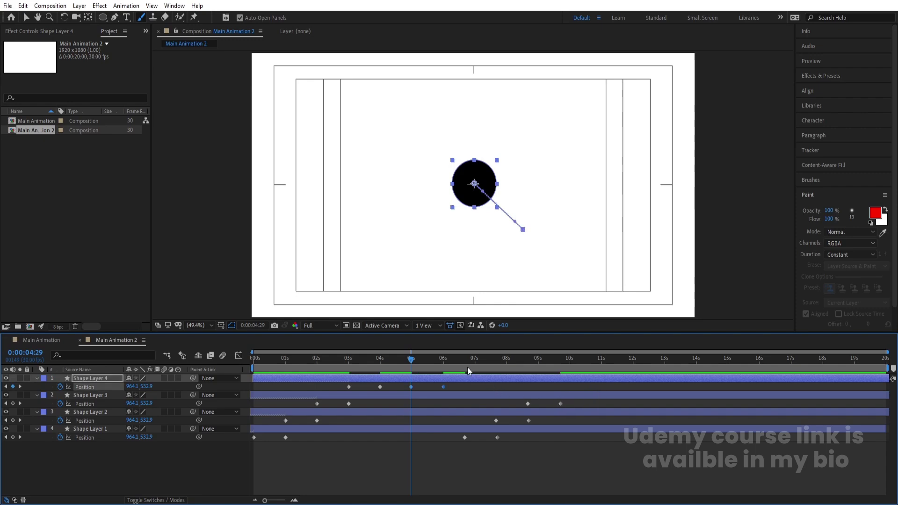
{"action": "key", "text": "k"}
{"action": "left_click_drag", "start_coordinate": [510, 400], "coordinate": [568, 409]}
{"action": "key", "text": "ctrl+x"}
{"action": "key", "text": "ctrl+v"}
Move Shape Layer 2's last two Position keyframes to start at Shape Layer 3's final keyframe, and Shape Layer 1's pair to start at 8:02.
{"action": "key", "text": "k"}
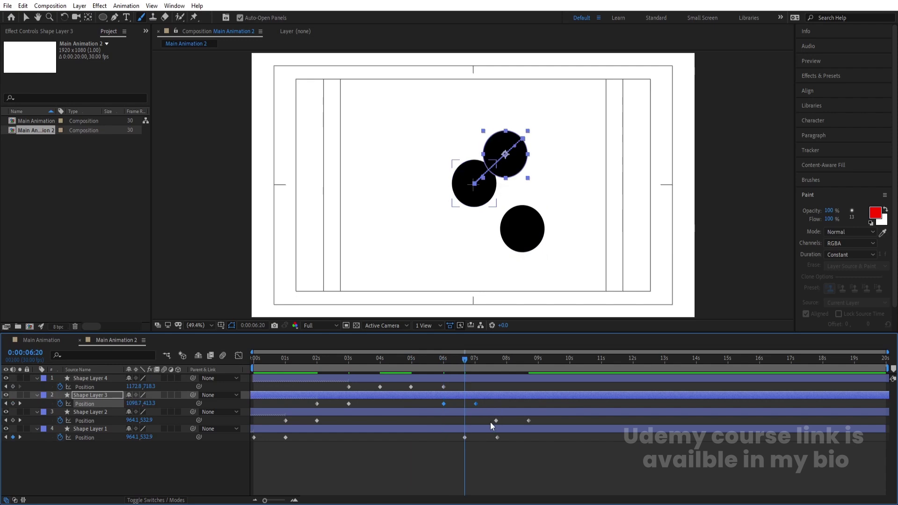
{"action": "key", "text": "k"}
{"action": "left_click", "coordinate": [490, 422]}
{"action": "left_click_drag", "start_coordinate": [489, 425], "coordinate": [554, 417]}
{"action": "key", "text": "ctrl+x"}
{"action": "key", "text": "ctrl+v"}
{"action": "left_click", "coordinate": [509, 361]}
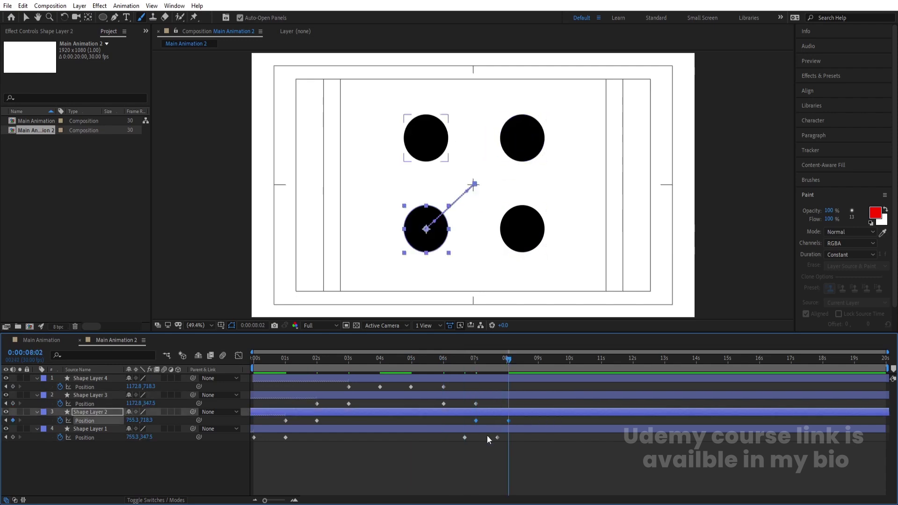
{"action": "left_click_drag", "start_coordinate": [458, 439], "coordinate": [511, 440]}
{"action": "key", "text": "ctrl+x"}
{"action": "key", "text": "ctrl+v"}
Apply Easy Ease to all Position keyframes of the four layers and show their speed curves in the Graph Editor.
{"action": "left_click_drag", "start_coordinate": [585, 444], "coordinate": [239, 355]}
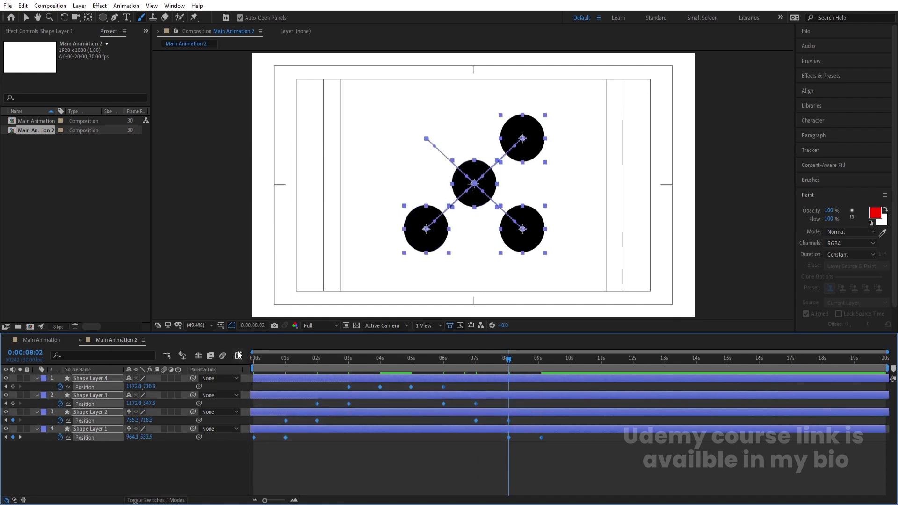
{"action": "key", "text": "F9"}
{"action": "left_click", "coordinate": [238, 355]}
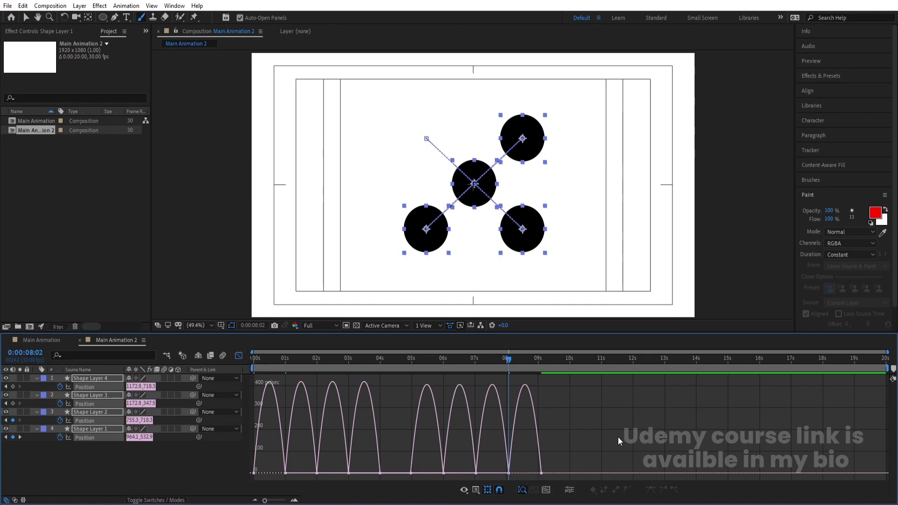
{"action": "key", "text": "="}
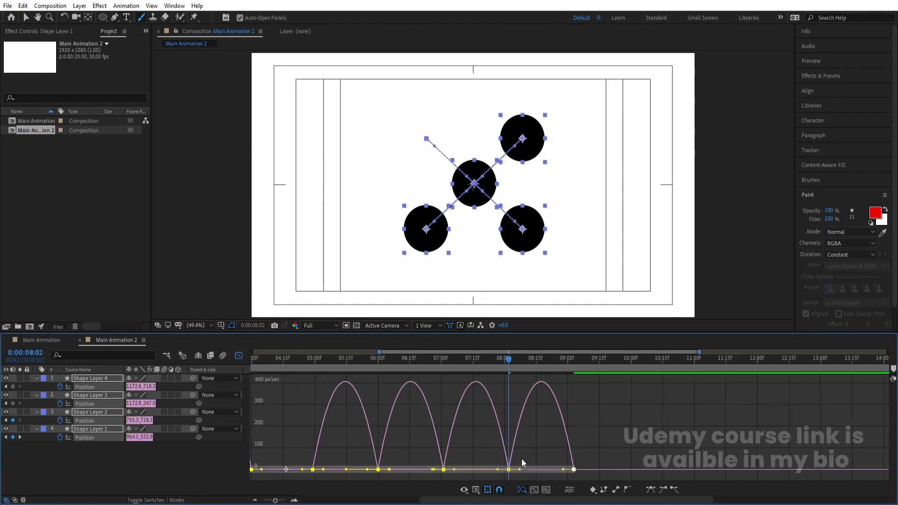
Strengthen the easing of the selected Position keyframes into steep speed peaks, return to the keyframe view, and preview the animation.
{"action": "left_click_drag", "start_coordinate": [563, 469], "coordinate": [531, 473]}
{"action": "left_click_drag", "start_coordinate": [261, 359], "coordinate": [220, 360]}
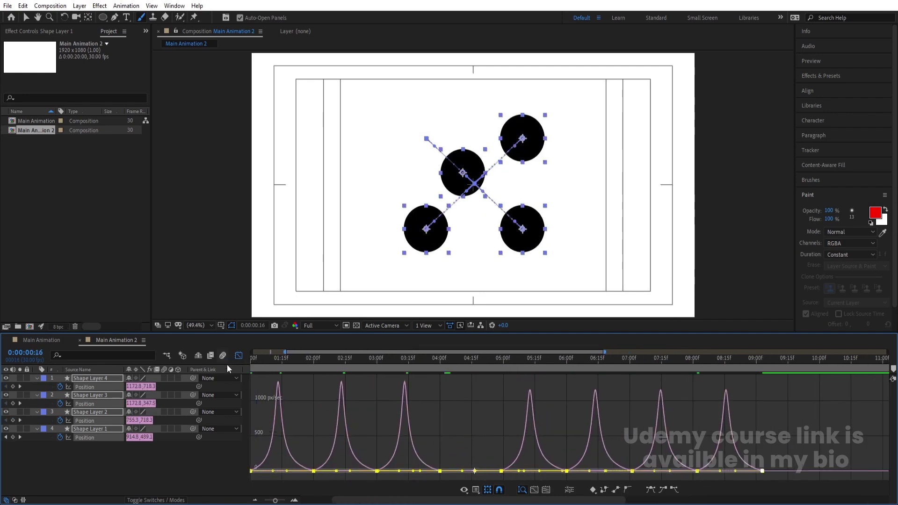
{"action": "left_click", "coordinate": [239, 356]}
{"action": "key", "text": "minus"}
{"action": "key", "text": "minus"}
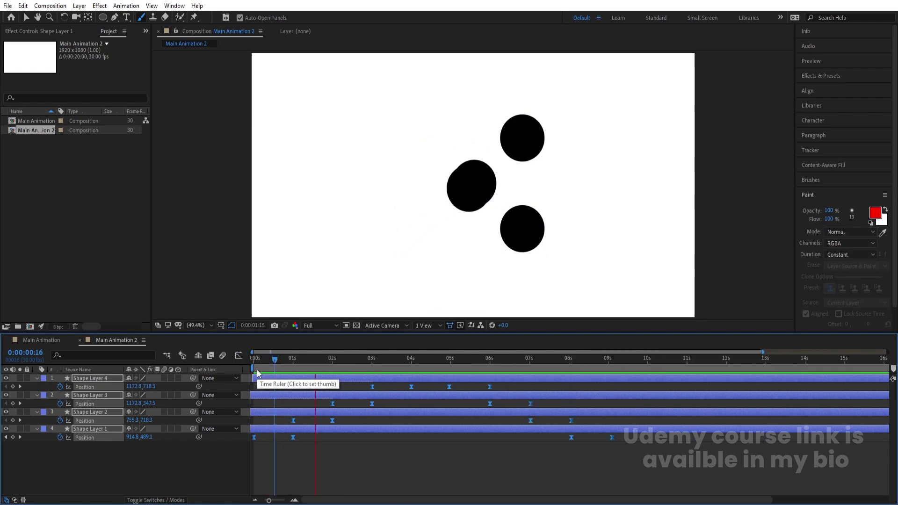
{"action": "key", "text": "space"}
{"action": "left_click", "coordinate": [539, 436]}
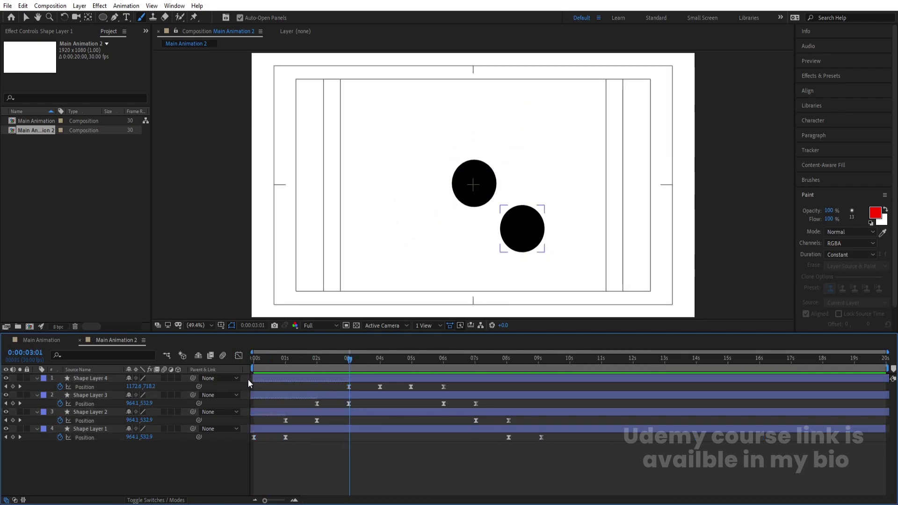
Compress the timing of all Position keyframes on the four layers to end at about 5:03, and preview from the start.
{"action": "key", "text": "Home"}
{"action": "left_click_drag", "start_coordinate": [612, 473], "coordinate": [192, 340]}
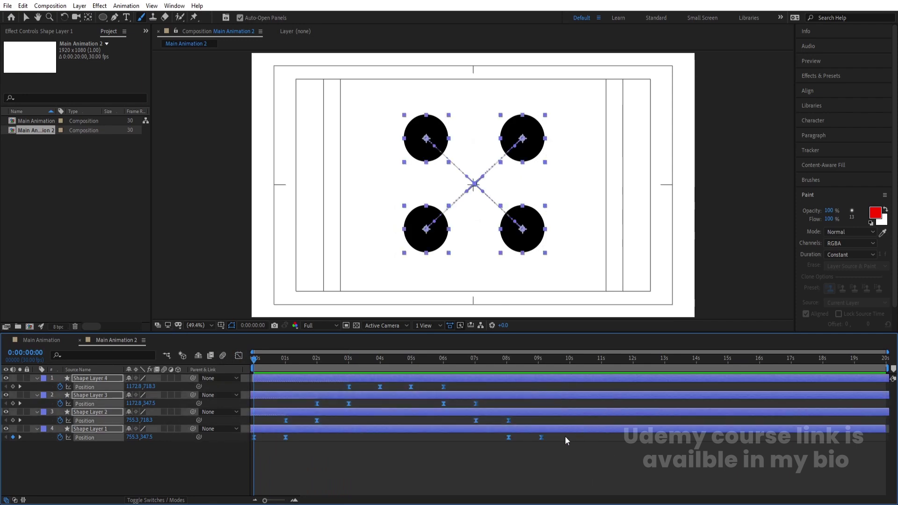
{"action": "left_click_drag", "start_coordinate": [541, 437], "coordinate": [414, 434]}
{"action": "key", "text": "space"}
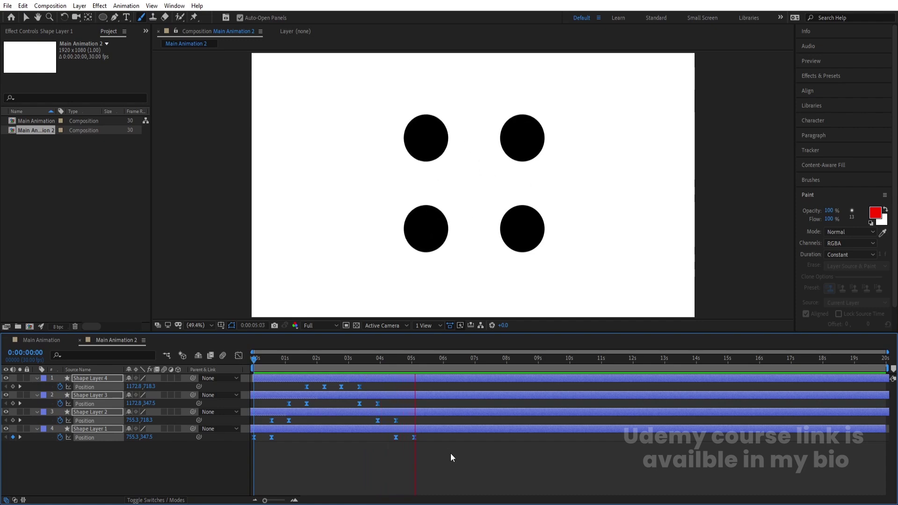
{"action": "key", "text": "space"}
Move Shape Layer 1's last two Position keyframes to start at Shape Layer 4's third keyframe.
{"action": "left_click_drag", "start_coordinate": [345, 360], "coordinate": [341, 361]}
{"action": "left_click_drag", "start_coordinate": [387, 436], "coordinate": [431, 440]}
{"action": "key", "text": "ctrl+x"}
{"action": "key", "text": "ctrl+v"}
Move Shape Layer 2's last two Position keyframes to start at 3:10, and Shape Layer 3's pair to start at 3:27.
{"action": "key", "text": "k"}
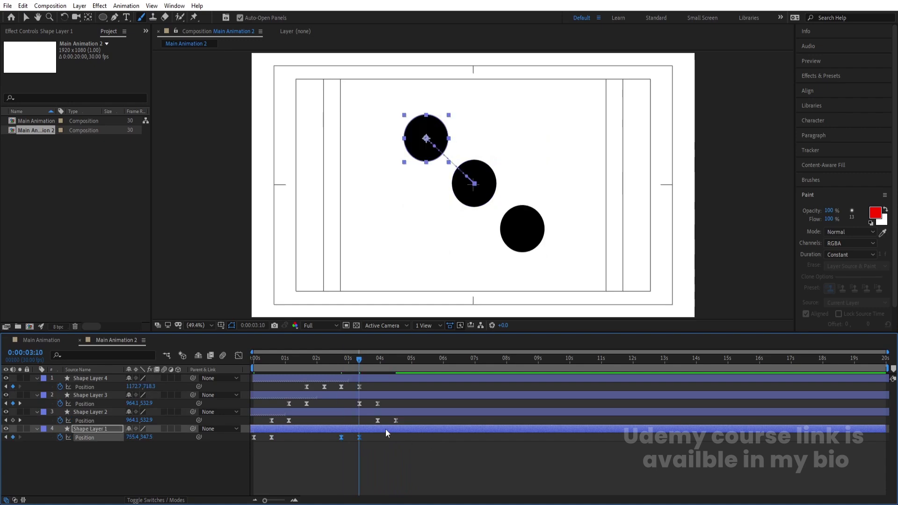
{"action": "left_click_drag", "start_coordinate": [366, 425], "coordinate": [406, 418]}
{"action": "key", "text": "ctrl+x"}
{"action": "key", "text": "ctrl+v"}
{"action": "key", "text": "End"}
{"action": "key", "text": "j"}
{"action": "left_click_drag", "start_coordinate": [360, 409], "coordinate": [386, 406]}
{"action": "key", "text": "ctrl+x"}
{"action": "key", "text": "ctrl+v"}
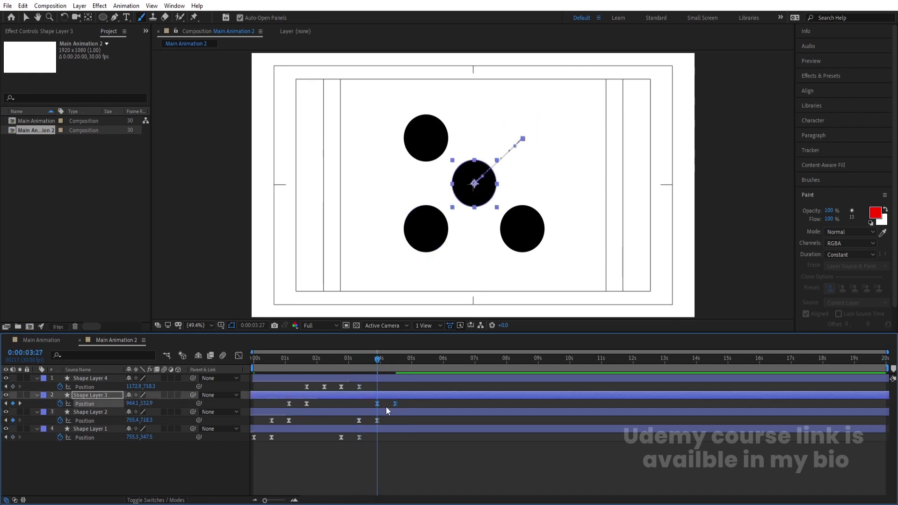
Move Shape Layer 4's last two Position keyframes to start at Shape Layer 3's final keyframe, and preview from the start.
{"action": "key", "text": "k"}
{"action": "left_click_drag", "start_coordinate": [335, 390], "coordinate": [240, 373]}
{"action": "key", "text": "ctrl+x"}
{"action": "key", "text": "ctrl+v"}
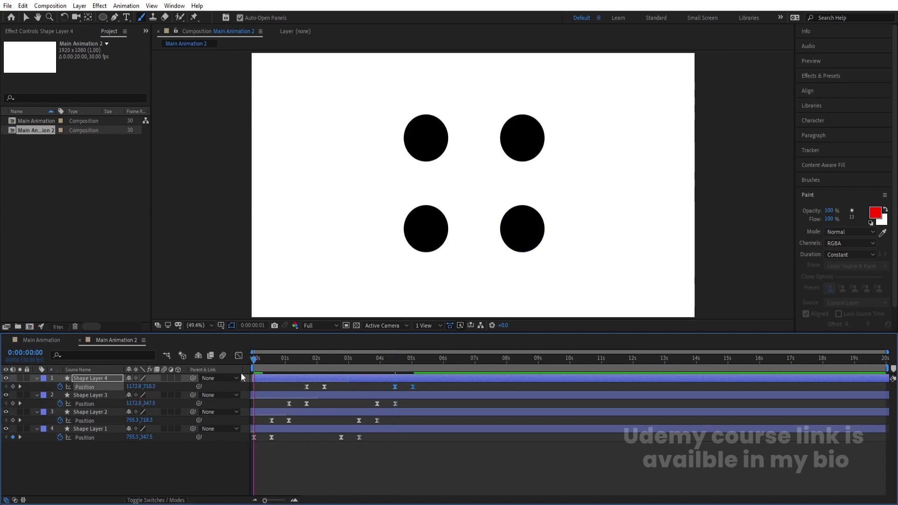
{"action": "key", "text": "space"}
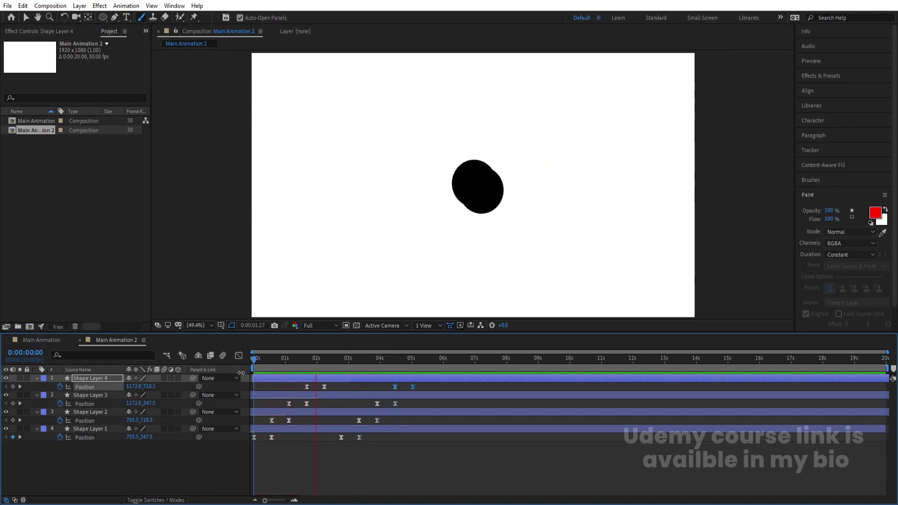
{"action": "key", "text": "space"}
Shift the last two Position keyframes of all four layers earlier so Shape Layer 1's pair starts at 2:07, and preview.
{"action": "left_click", "coordinate": [324, 366]}
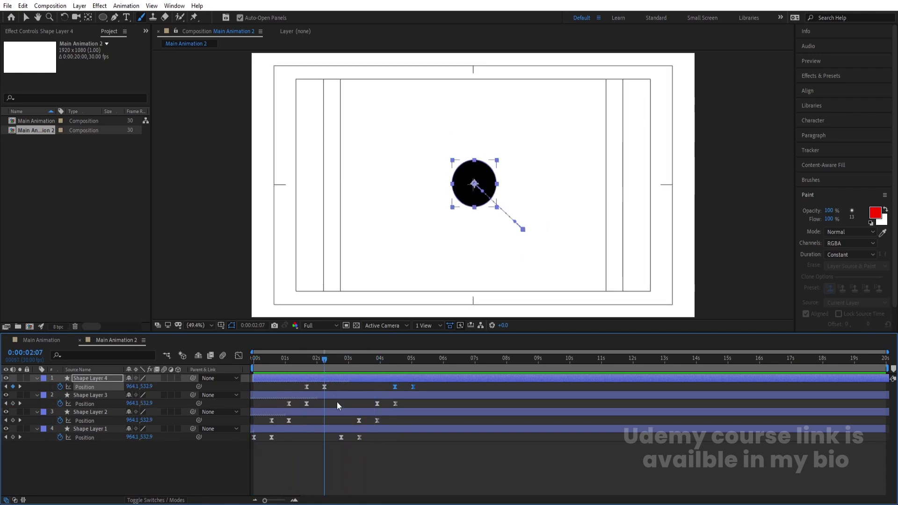
{"action": "left_click_drag", "start_coordinate": [331, 386], "coordinate": [423, 438]}
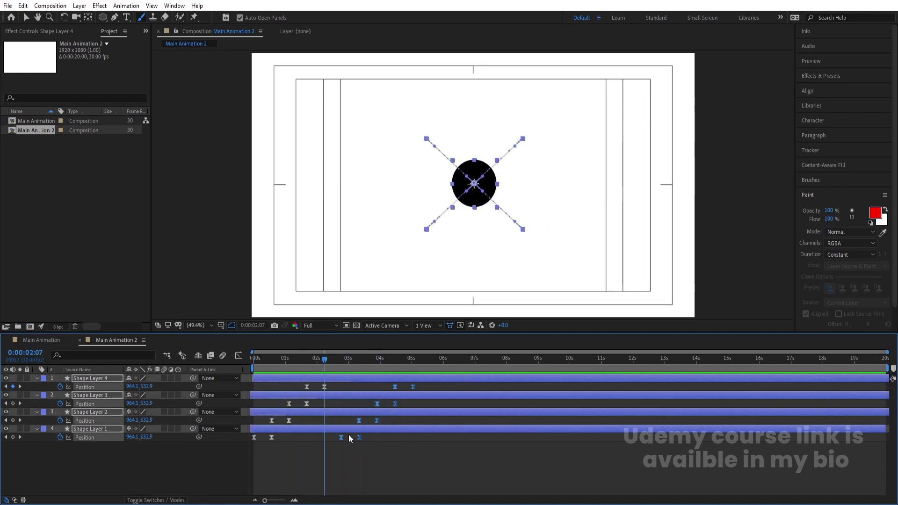
{"action": "key", "text": "="}
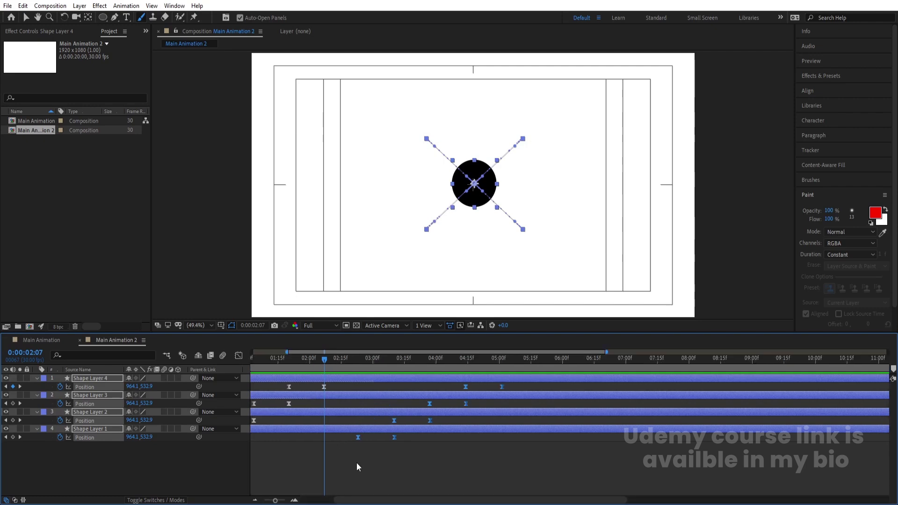
{"action": "left_click_drag", "start_coordinate": [357, 438], "coordinate": [325, 440]}
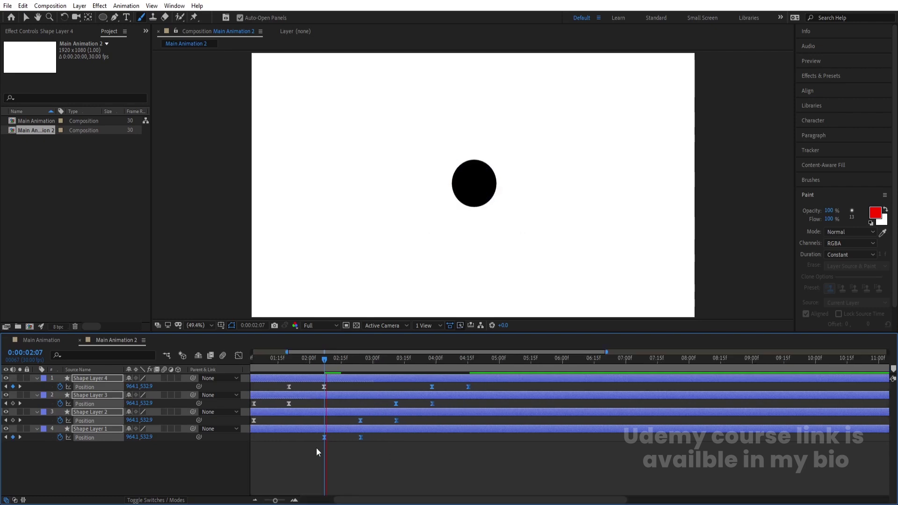
{"action": "key", "text": "space"}
{"action": "key", "text": "space"}
{"action": "key", "text": "space"}
{"action": "key", "text": "space"}
End the work area at Shape Layer 4's final Position keyframe at 4:15, and preview the loop.
{"action": "left_click", "coordinate": [476, 387]}
{"action": "key", "text": "k"}
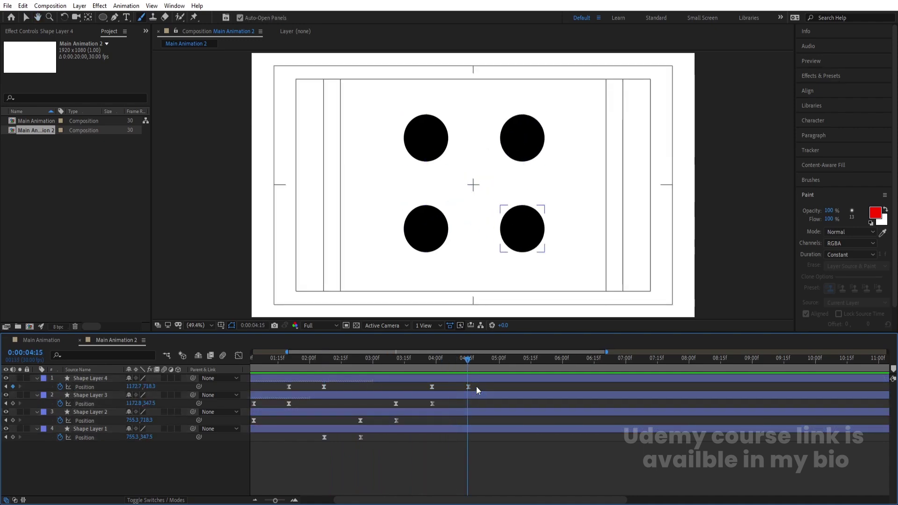
{"action": "key", "text": "n"}
{"action": "key", "text": "space"}
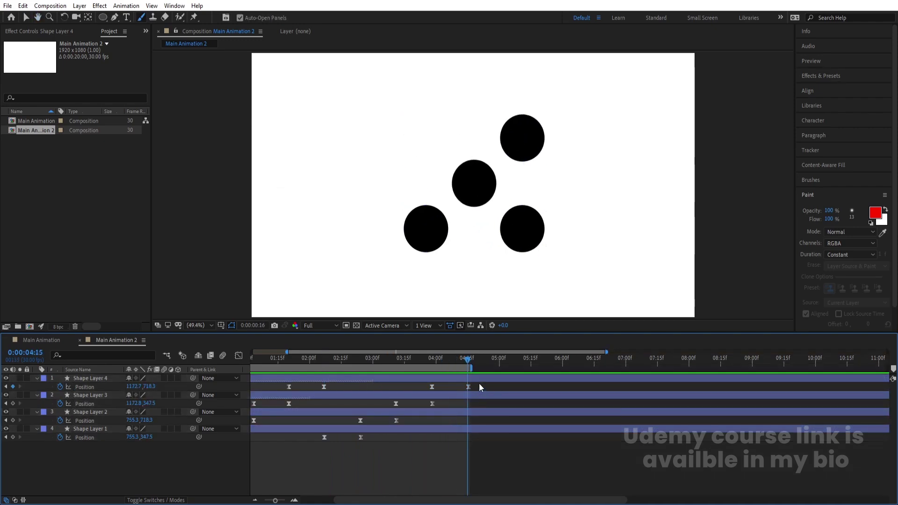
{"action": "key", "text": "space"}
Add an adjustment layer above the collapsed shape layers and open the effects library.
{"action": "key", "text": "apostrophe"}
{"action": "key", "text": "u"}
{"action": "right_click", "coordinate": [174, 461]}
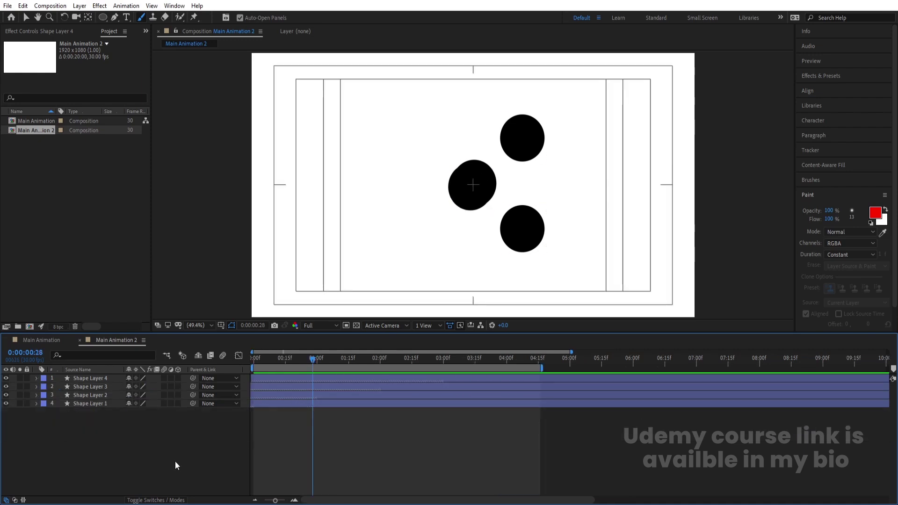
{"action": "mouse_move", "coordinate": [201, 353]}
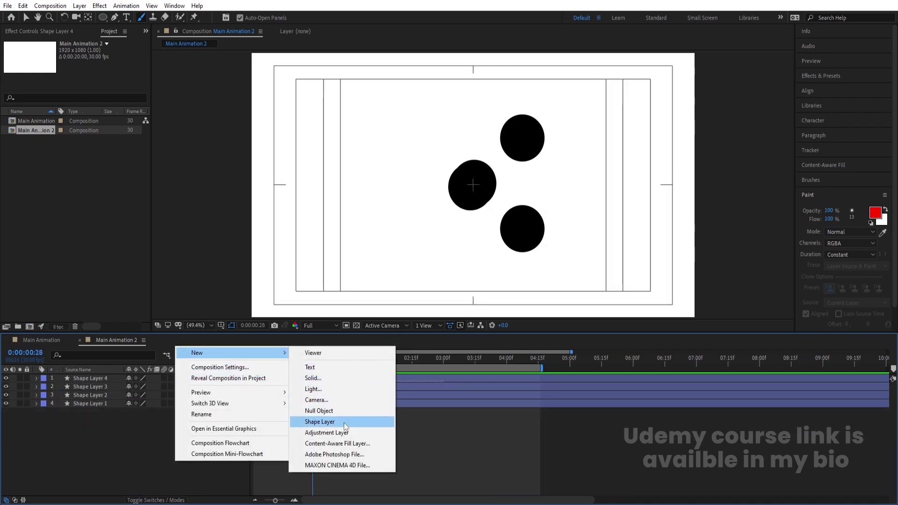
{"action": "left_click", "coordinate": [323, 432]}
{"action": "left_click", "coordinate": [812, 76]}
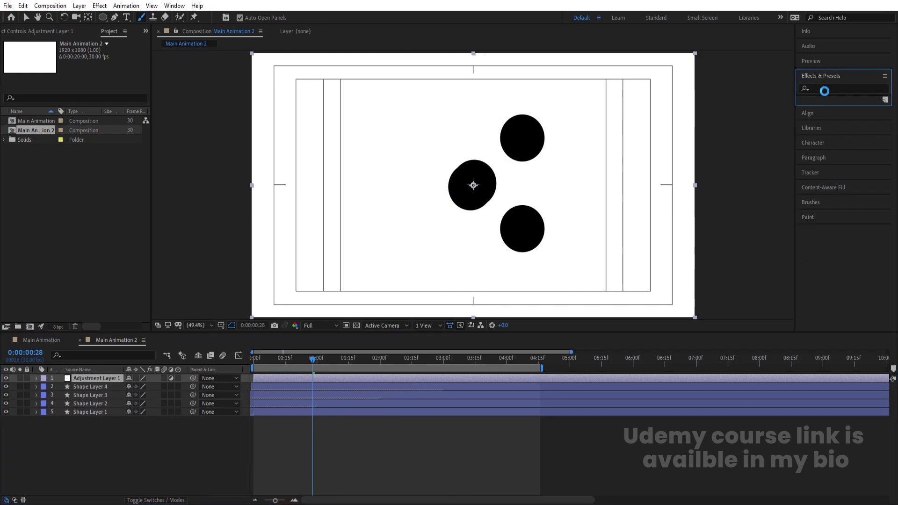
{"action": "left_click", "coordinate": [823, 89]}
{"action": "type", "text": "tint"}
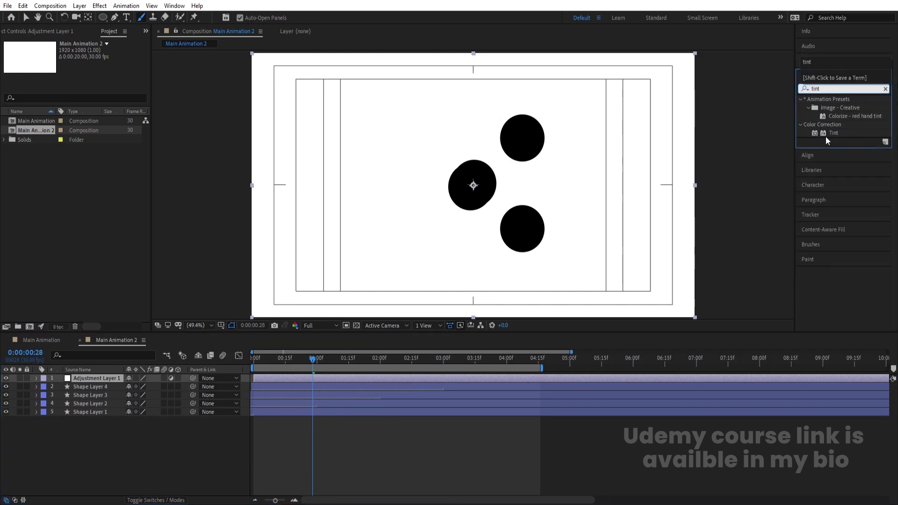
{"action": "double_click", "coordinate": [826, 135]}
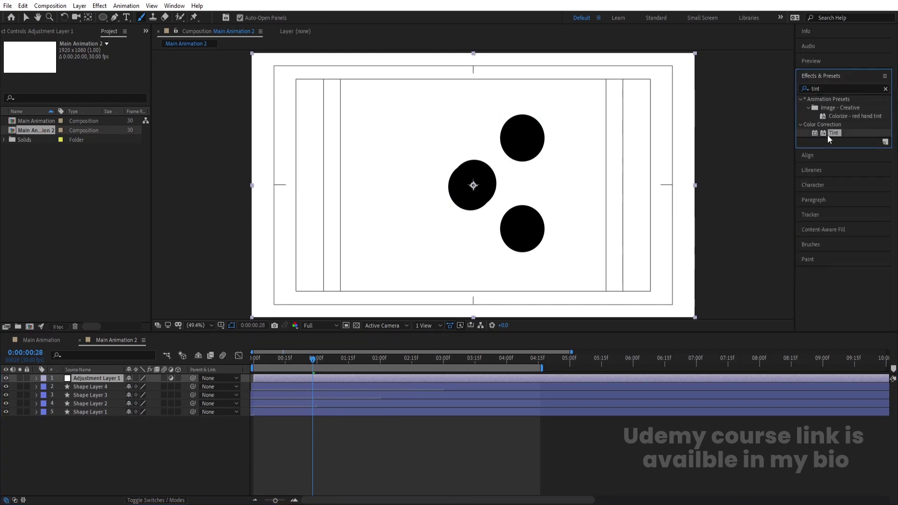
{"action": "key", "text": "ctrl+z"}
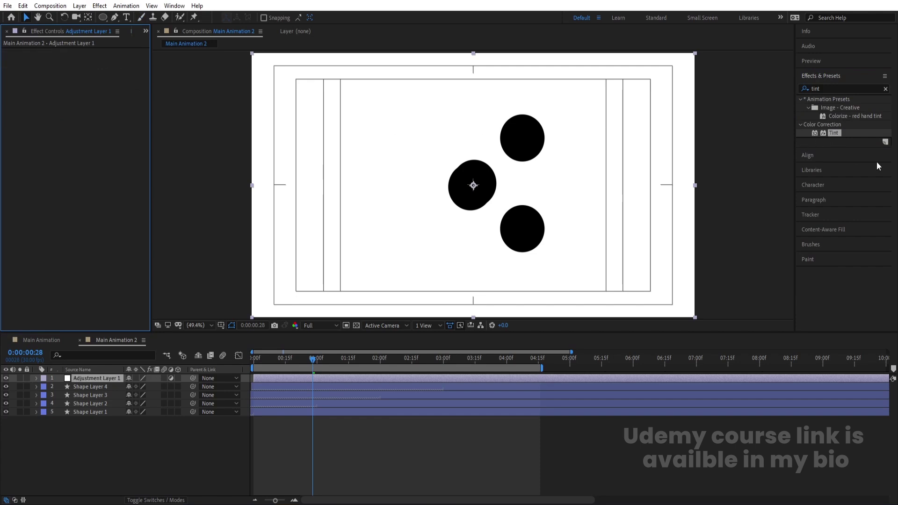
Apply Gaussian Blur to the adjustment layer and set its Blurriness to 34.6.
{"action": "left_click", "coordinate": [821, 87]}
{"action": "type", "text": "blu"}
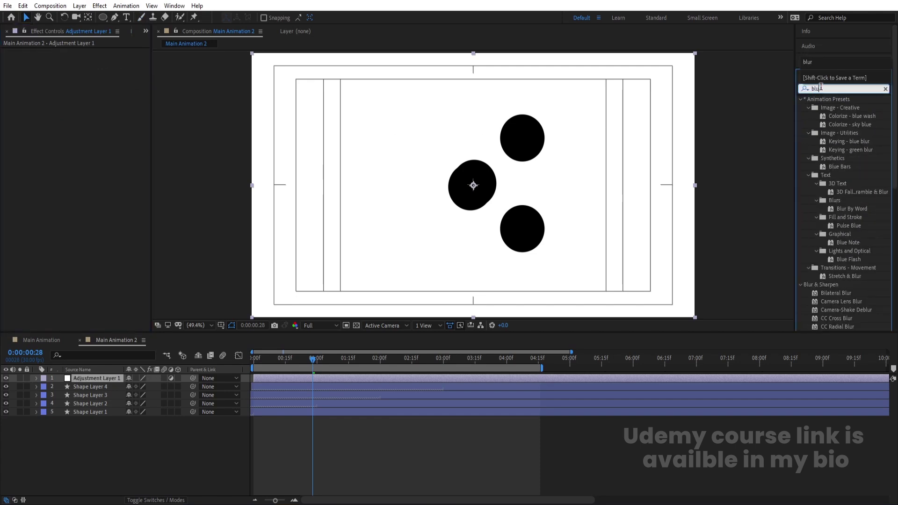
{"action": "type", "text": "r"}
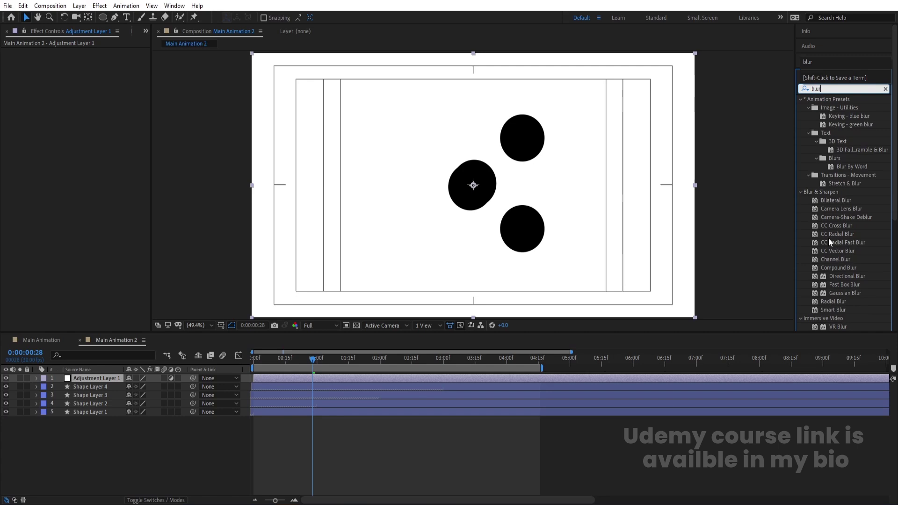
{"action": "double_click", "coordinate": [840, 293]}
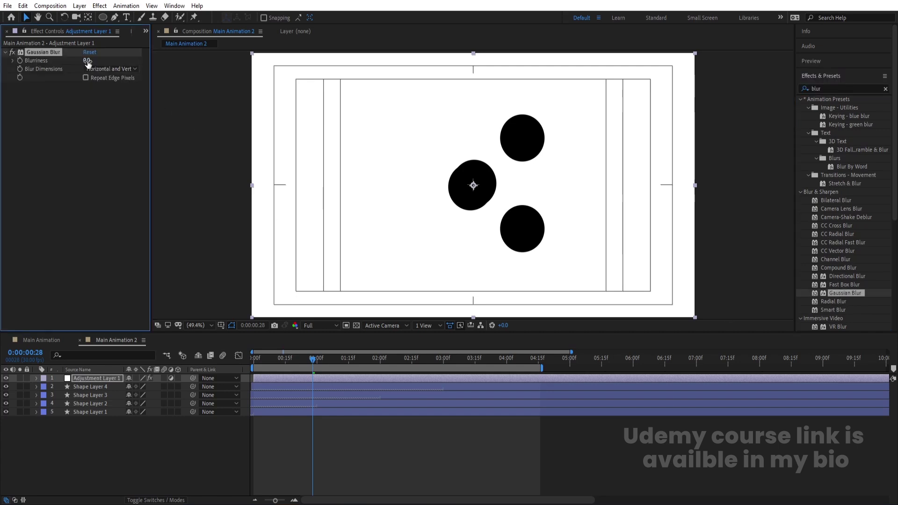
{"action": "left_click_drag", "start_coordinate": [126, 63], "coordinate": [264, 77]}
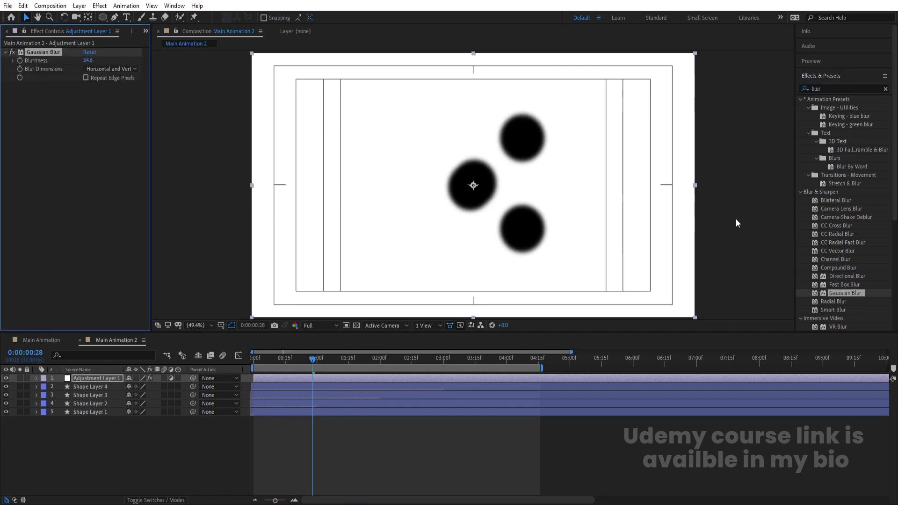
Apply Simple Choker to the adjustment layer and set its Choke Matte to 13.80.
{"action": "left_click", "coordinate": [825, 87]}
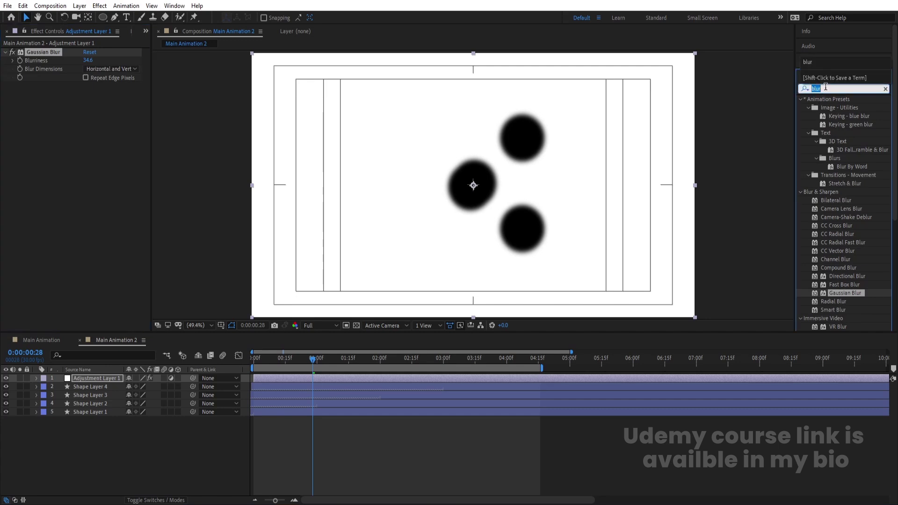
{"action": "type", "text": "simpl"}
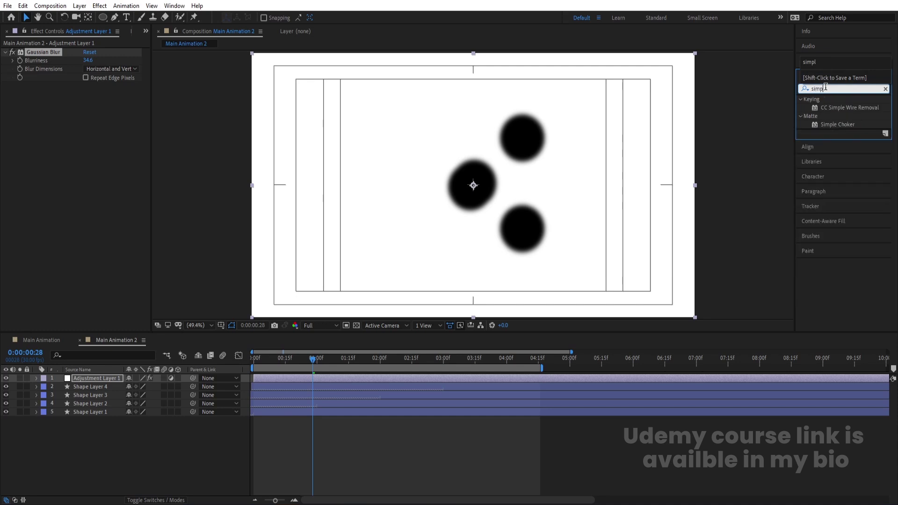
{"action": "double_click", "coordinate": [837, 124]}
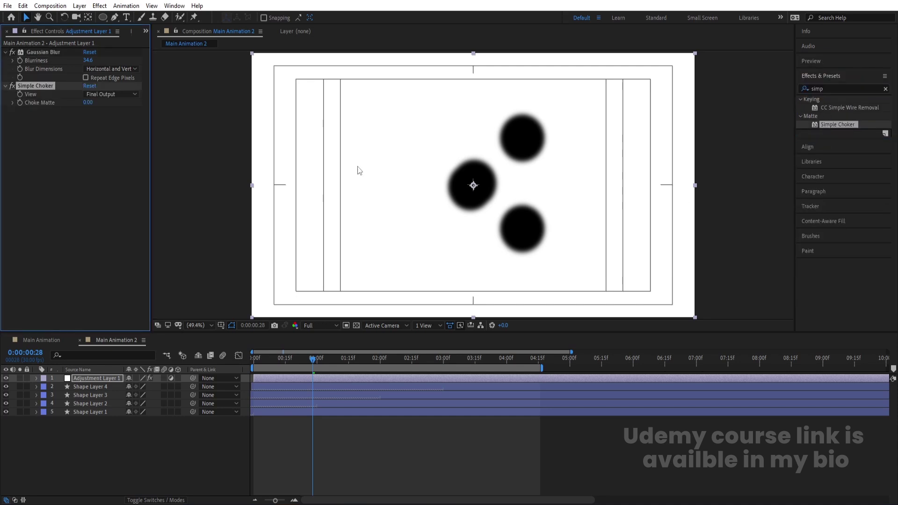
{"action": "left_click_drag", "start_coordinate": [88, 102], "coordinate": [139, 94]}
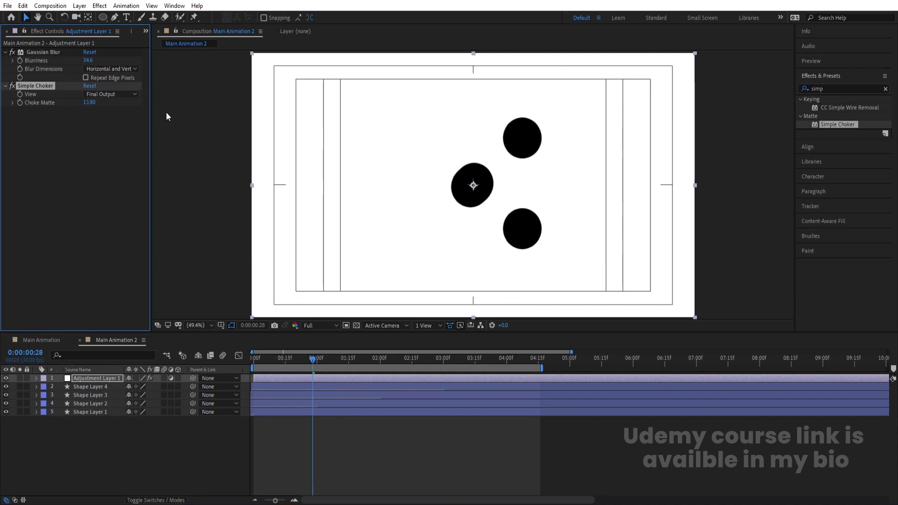
Preview the animation from the start to check how the circles merge with the blur and choker applied.
{"action": "key", "text": "space"}
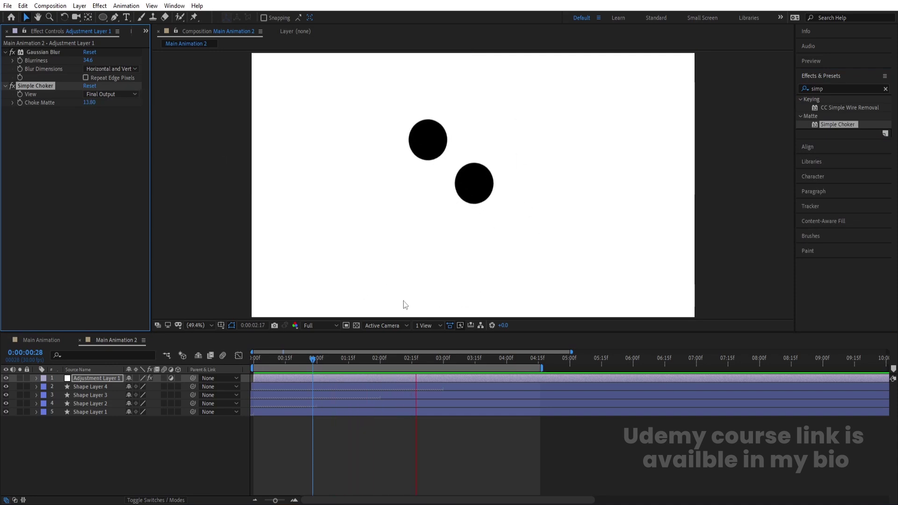
{"action": "key", "text": "space"}
{"action": "key", "text": "space"}
{"action": "key", "text": "space"}
{"action": "key", "text": "space"}
{"action": "key", "text": "Home"}
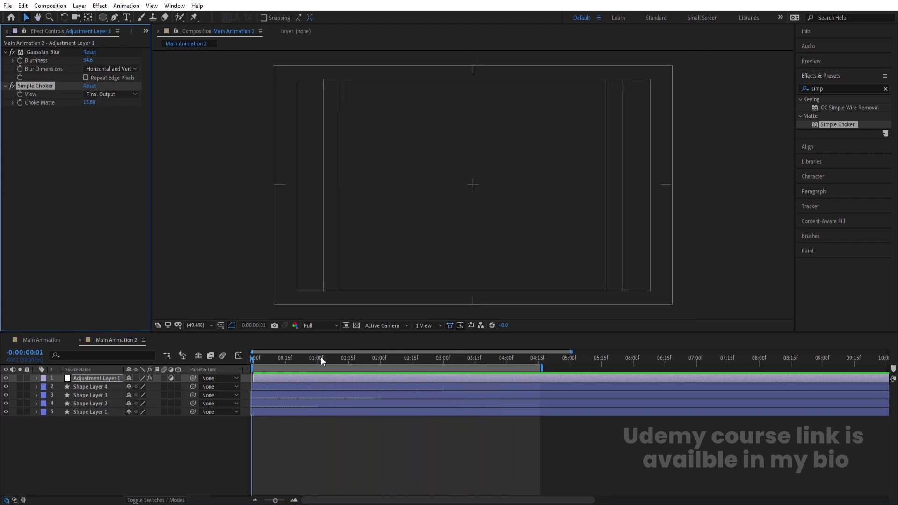
{"action": "key", "text": "space"}
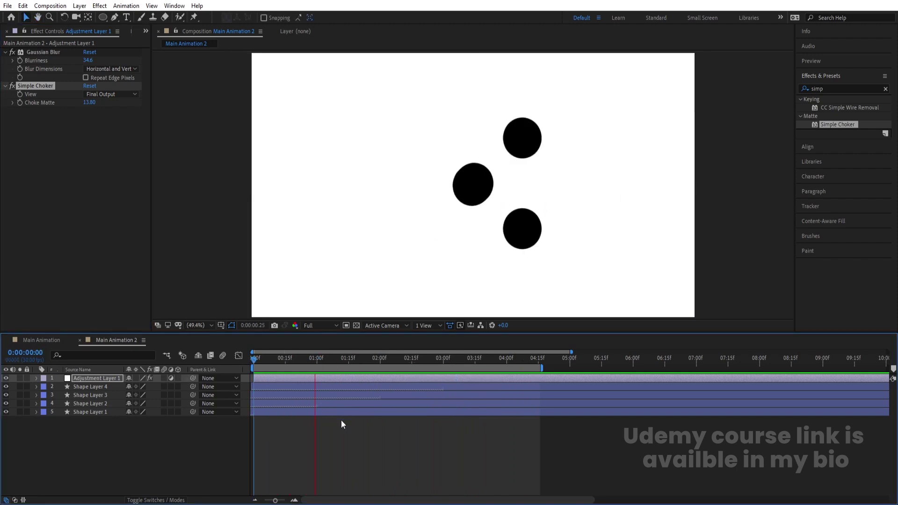
{"action": "key", "text": "space"}
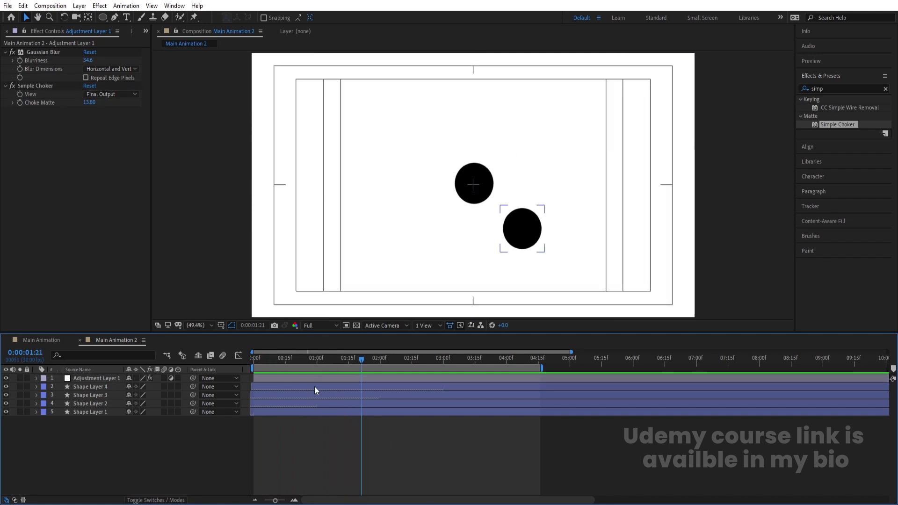
Duplicate Shape Layer 4 at 0:00:02:07, where all circles meet in the center, and remove the copy's Position keyframes so it stays there.
{"action": "key", "text": "u"}
{"action": "key", "text": "j"}
{"action": "key", "text": "j"}
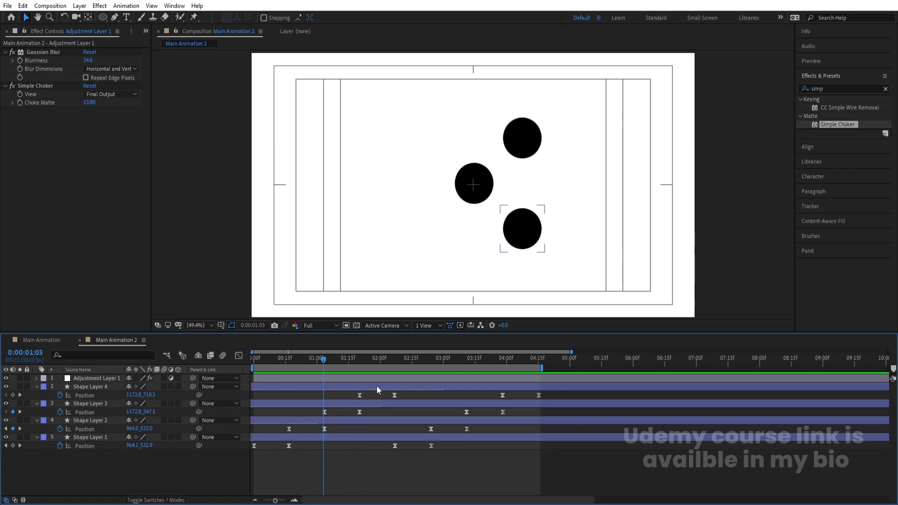
{"action": "key", "text": "k"}
{"action": "key", "text": "k"}
{"action": "left_click", "coordinate": [401, 387]}
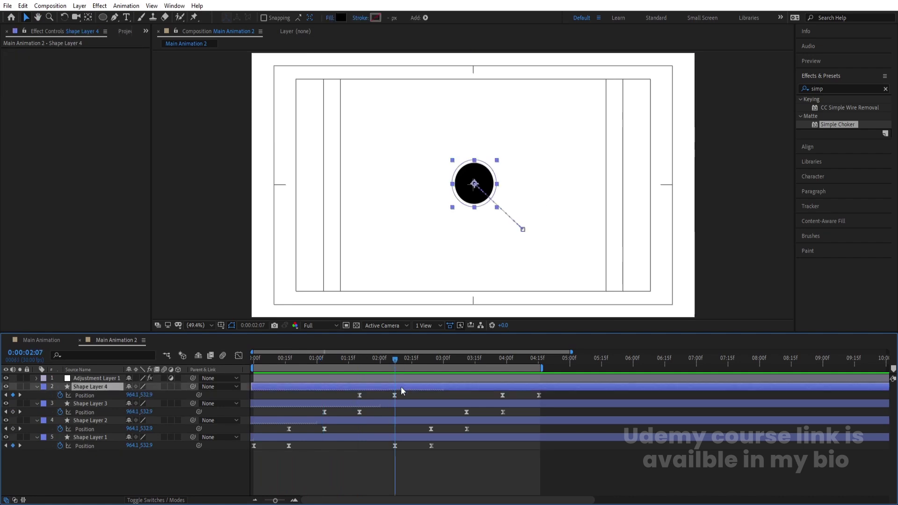
{"action": "key", "text": "ctrl+d"}
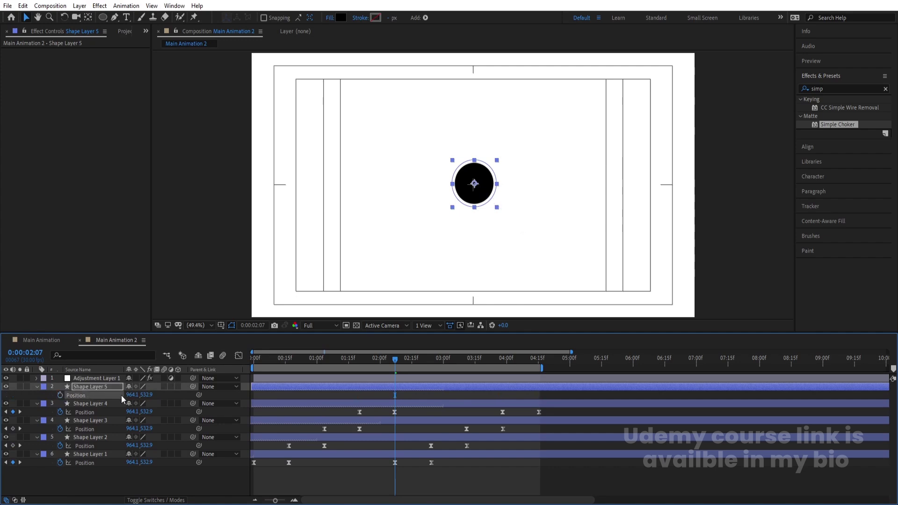
Preview the animation from the start and scale the stationary center circle to 125%.
{"action": "key", "text": "Home"}
{"action": "key", "text": "space"}
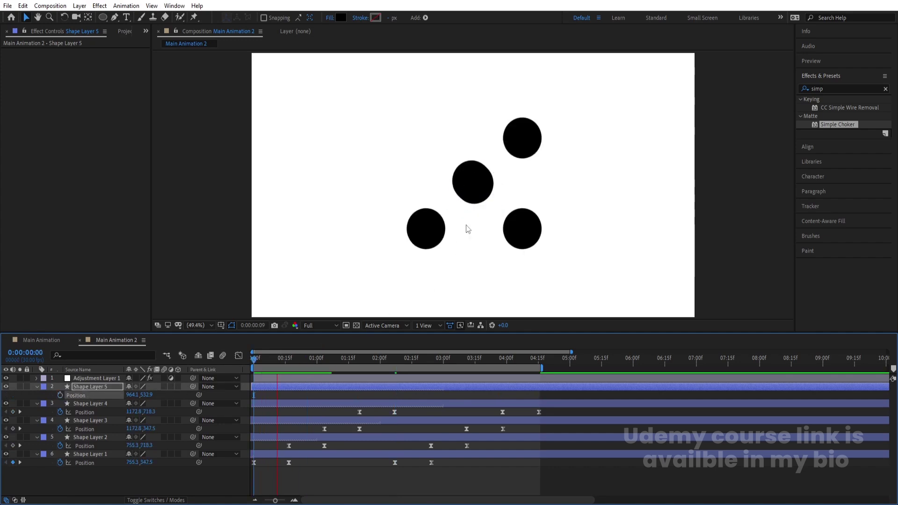
{"action": "key", "text": "space"}
{"action": "key", "text": "space"}
{"action": "key", "text": "space"}
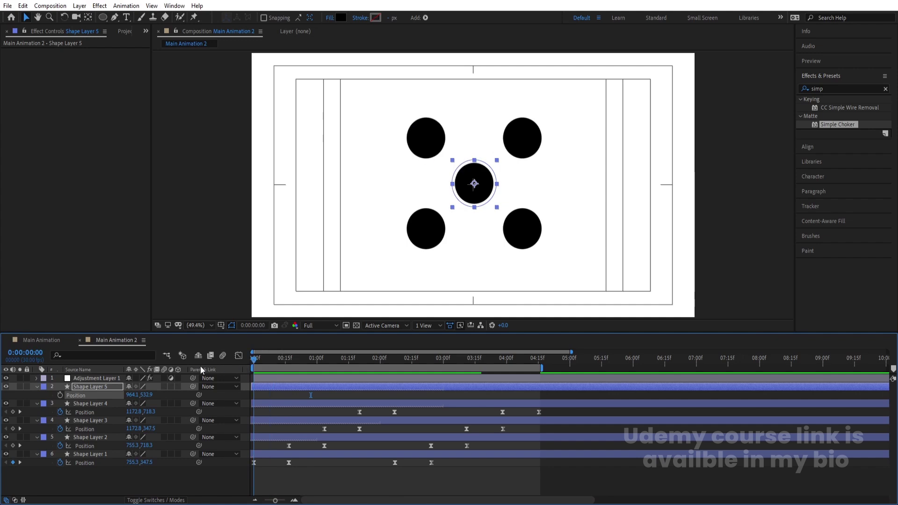
{"action": "key", "text": "s"}
{"action": "mouse_move", "coordinate": [140, 394]}
{"action": "left_mouse_down"}
{"action": "mouse_move", "coordinate": [163, 391]}
{"action": "mouse_move", "coordinate": [139, 393]}
{"action": "left_mouse_up"}
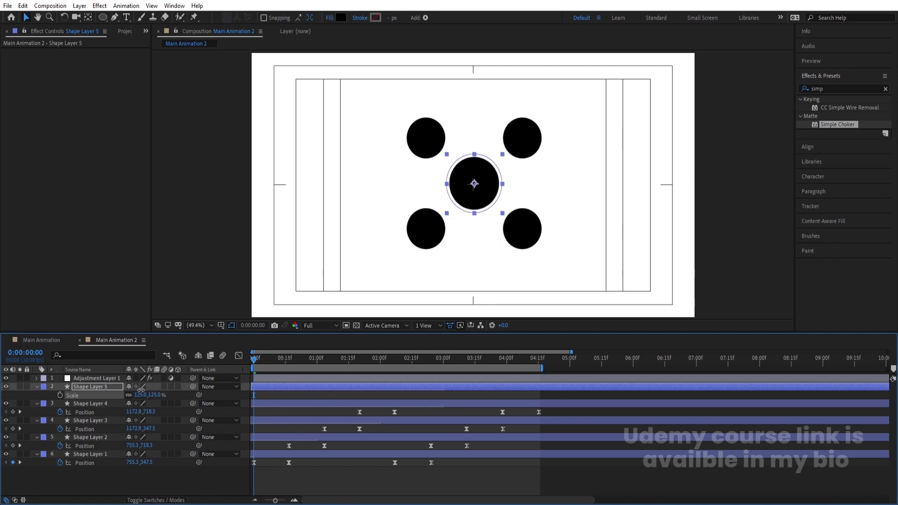
On the adjustment layer, set Simple Choker's Choke Matte to 49.20 and Gaussian Blur's Blurriness to 56.2.
{"action": "left_click", "coordinate": [103, 380]}
{"action": "left_click_drag", "start_coordinate": [85, 102], "coordinate": [251, 103]}
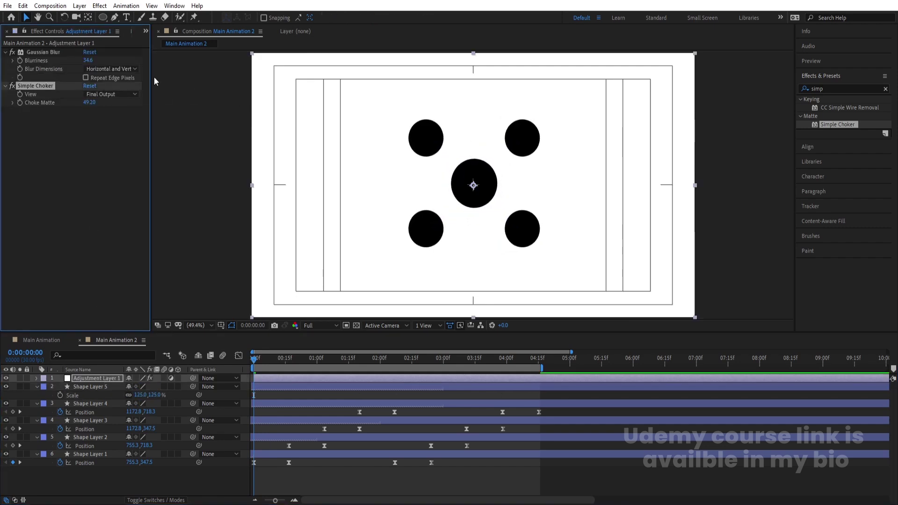
{"action": "left_click_drag", "start_coordinate": [85, 60], "coordinate": [99, 61]}
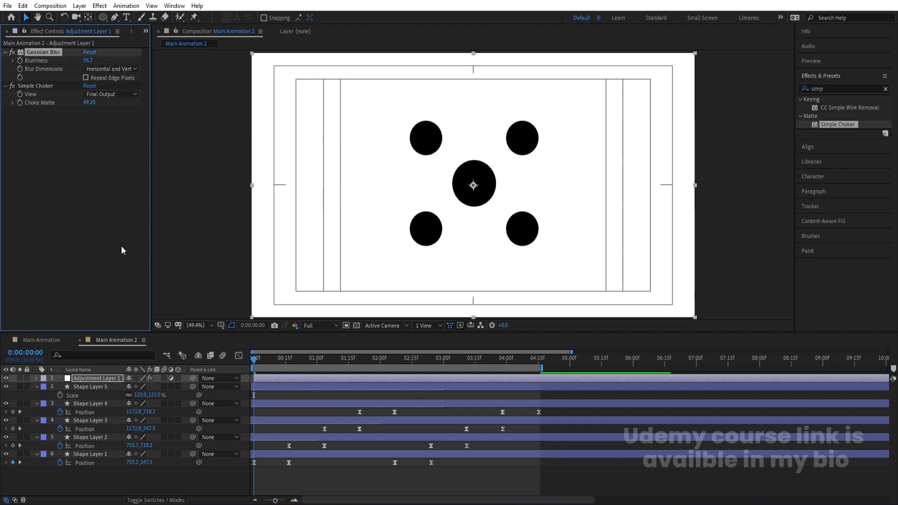
Set the scale of the four moving circles, Shape Layers 1 to 4, to 117%.
{"action": "left_click", "coordinate": [80, 404]}
{"action": "left_click", "coordinate": [86, 453], "text": "shift"}
{"action": "key", "text": "s"}
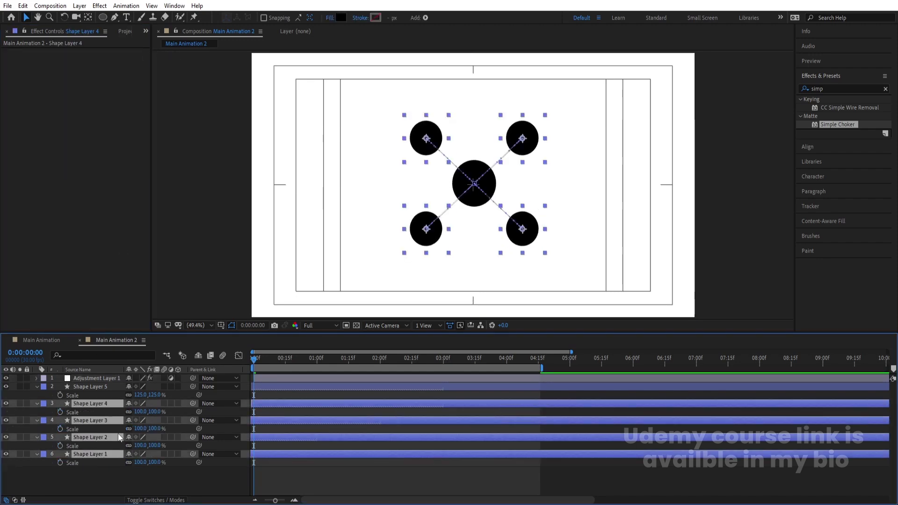
{"action": "mouse_move", "coordinate": [140, 411]}
{"action": "left_mouse_down"}
{"action": "mouse_move", "coordinate": [164, 411]}
{"action": "mouse_move", "coordinate": [148, 413]}
{"action": "left_mouse_up"}
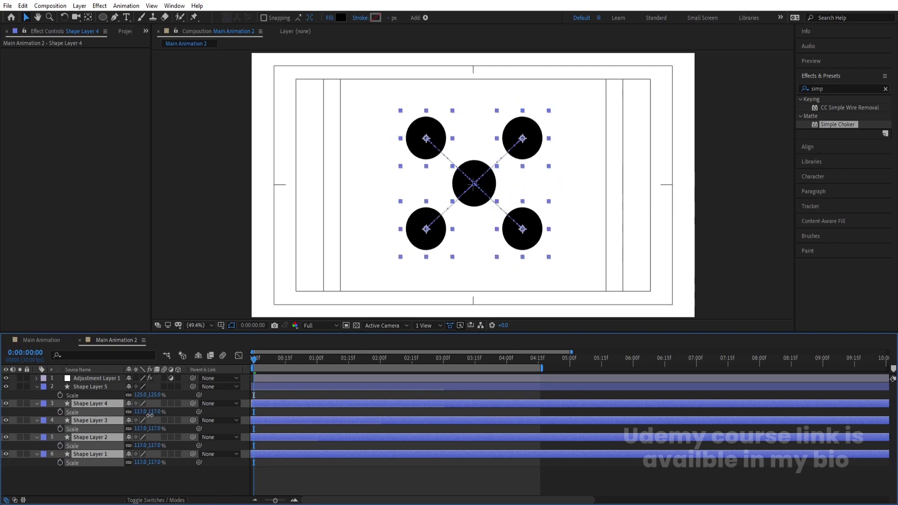
Set the scale of the center circle on Shape Layer 5 to 138%.
{"action": "left_click", "coordinate": [83, 387]}
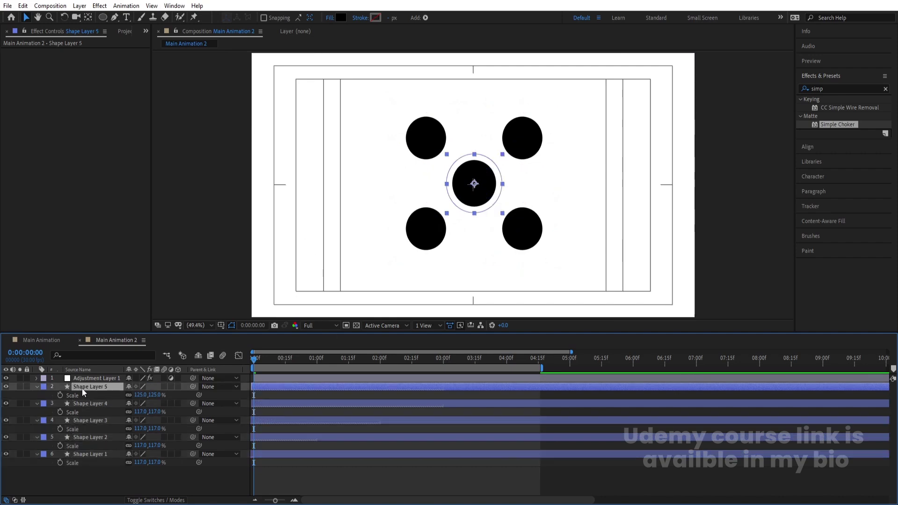
{"action": "key", "text": "s"}
{"action": "key", "text": "s"}
{"action": "mouse_move", "coordinate": [147, 395]}
{"action": "left_mouse_down"}
{"action": "mouse_move", "coordinate": [158, 395]}
{"action": "mouse_move", "coordinate": [148, 396]}
{"action": "left_mouse_up"}
Preview the animation from the start to check the gooey merging with the enlarged circles.
{"action": "key", "text": "space"}
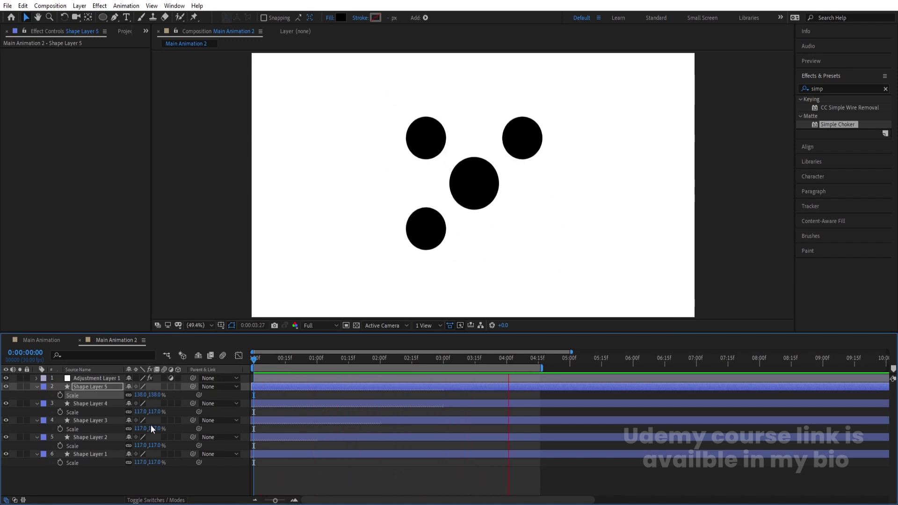
{"action": "key", "text": "space"}
{"action": "key", "text": "space"}
{"action": "left_click_drag", "start_coordinate": [277, 361], "coordinate": [222, 363]}
{"action": "key", "text": "space"}
{"action": "key", "text": "space"}
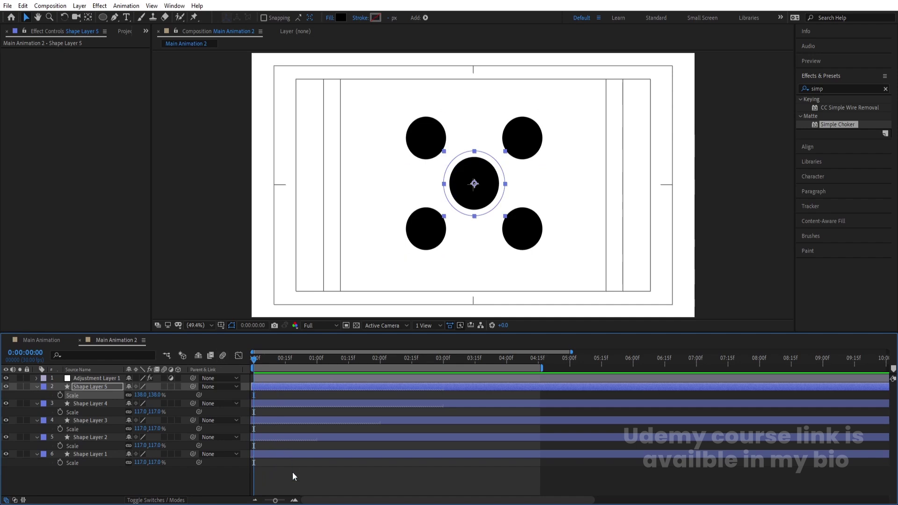
Stretch all Position keyframes proportionally so the last one falls at 0:00:06:00, and end the work area there.
{"action": "left_click", "coordinate": [292, 472]}
{"action": "key", "text": "u"}
{"action": "left_click_drag", "start_coordinate": [585, 463], "coordinate": [303, 381]}
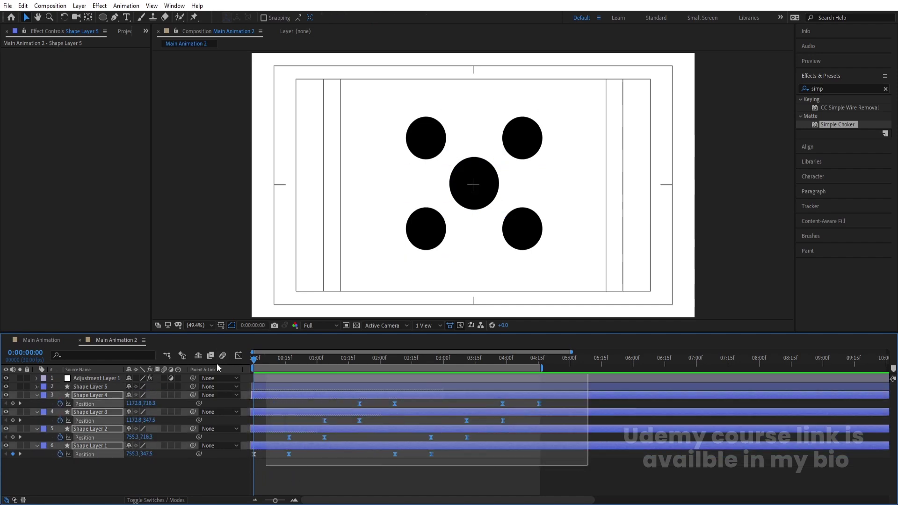
{"action": "left_click_drag", "start_coordinate": [540, 402], "coordinate": [633, 405]}
{"action": "left_click", "coordinate": [634, 360]}
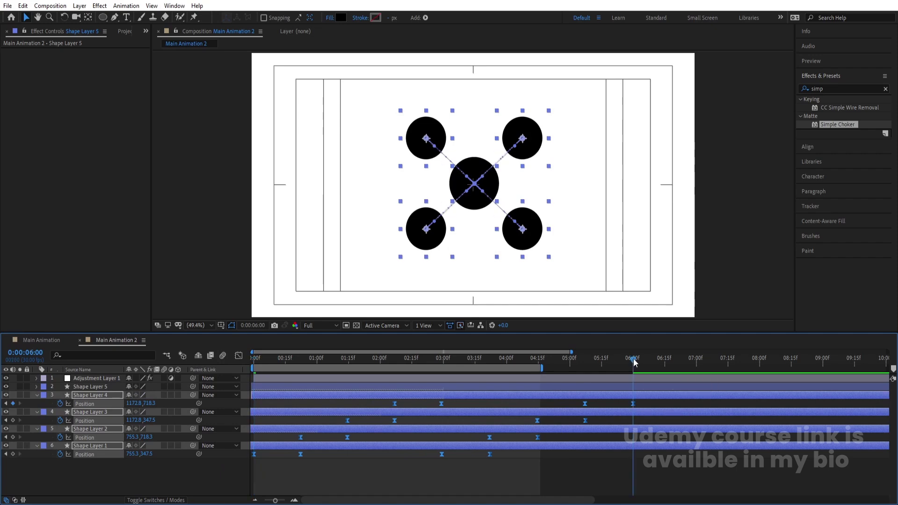
{"action": "key", "text": "n"}
Preview the slowed animation, then collapse the layers' keyframed properties.
{"action": "key", "text": "space"}
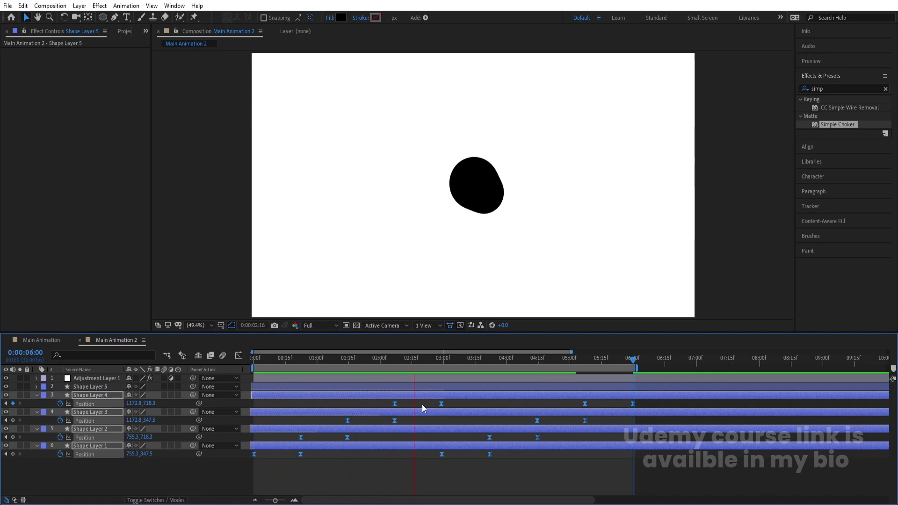
{"action": "left_click", "coordinate": [182, 469]}
{"action": "key", "text": "u"}
Add a null object and parent the adjustment layer and all five shape layers to it.
{"action": "right_click", "coordinate": [117, 454]}
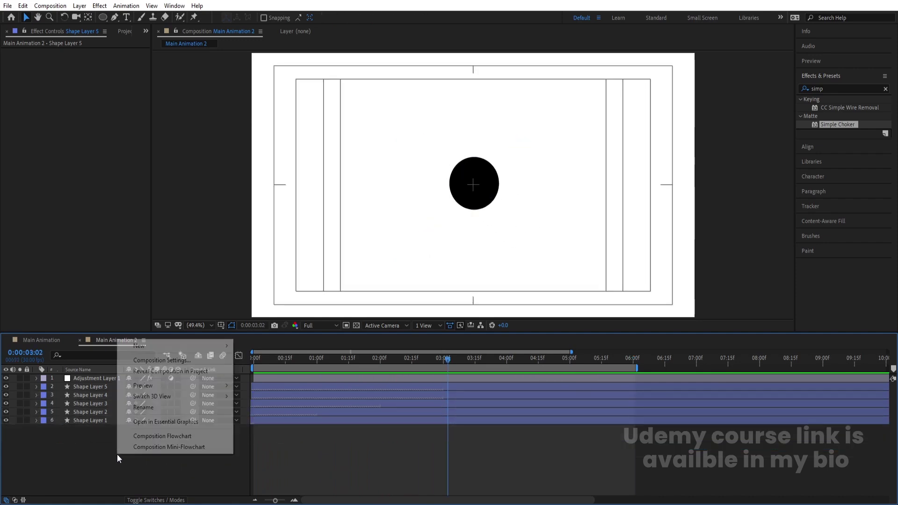
{"action": "mouse_move", "coordinate": [134, 346]}
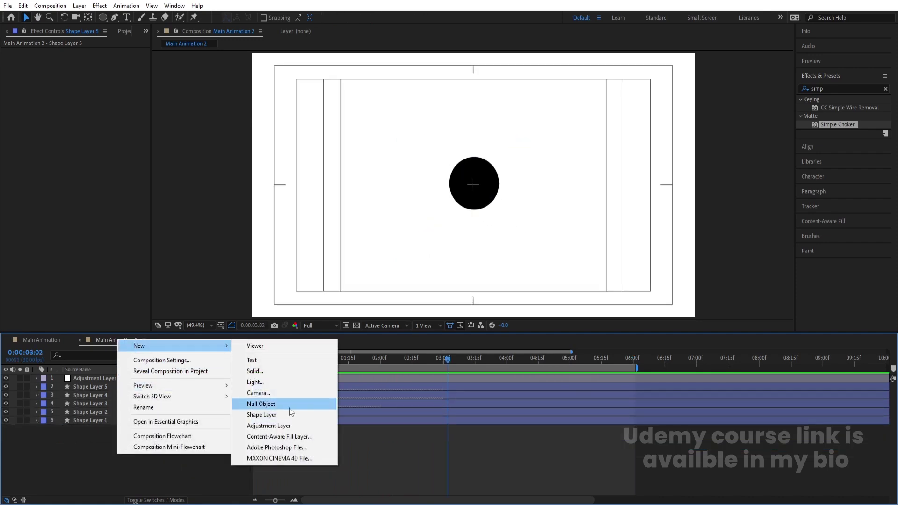
{"action": "left_click", "coordinate": [290, 406]}
{"action": "left_click", "coordinate": [69, 388]}
{"action": "left_click", "coordinate": [81, 428], "text": "shift"}
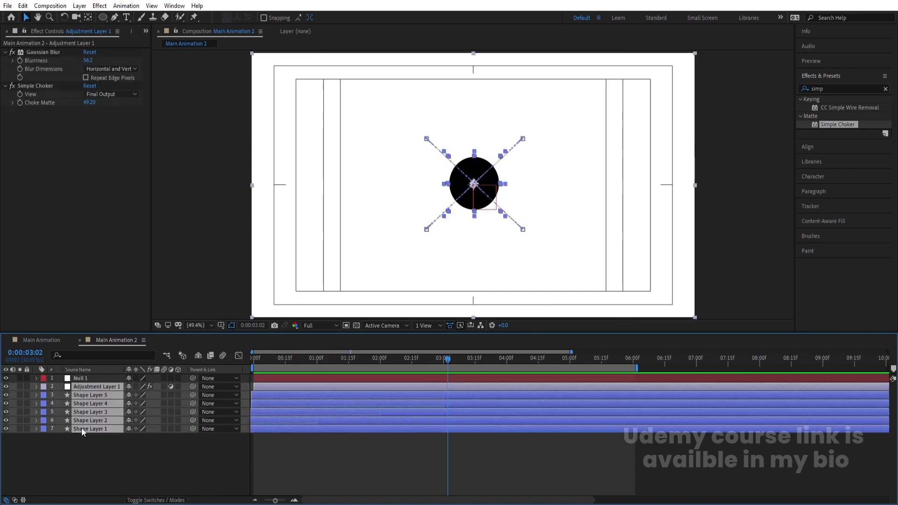
{"action": "left_click_drag", "start_coordinate": [162, 386], "coordinate": [110, 381]}
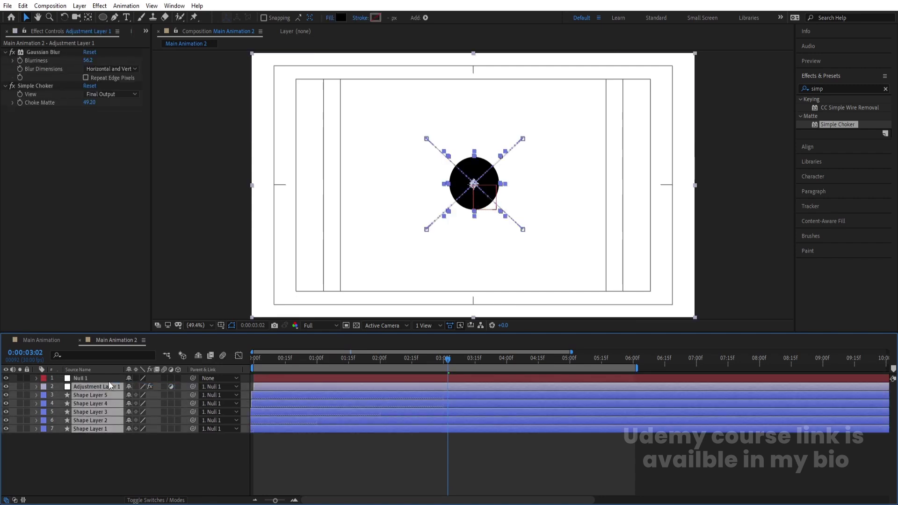
Keyframe the null's Rotation from 0x+0.0° at the start to one full turn, 1x+0.0°, at 0:00:06:00.
{"action": "left_click", "coordinate": [110, 379]}
{"action": "key", "text": "space"}
{"action": "key", "text": "r"}
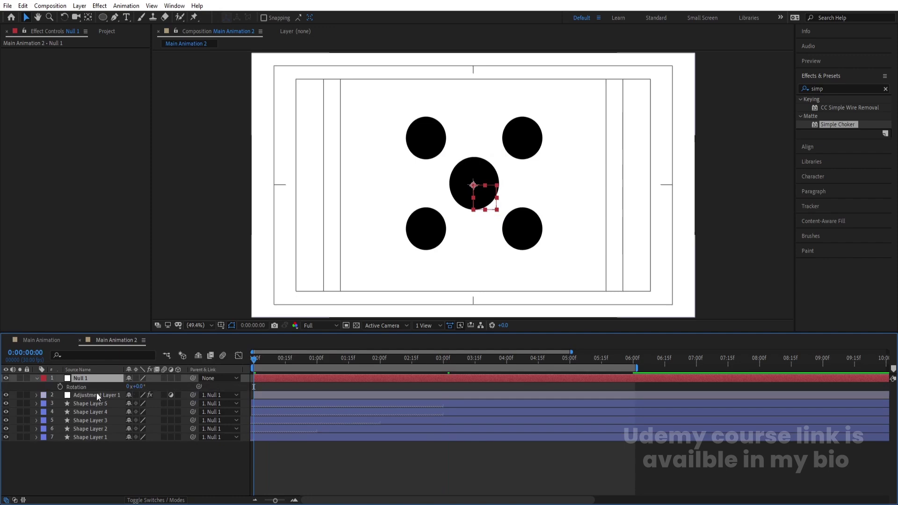
{"action": "left_click", "coordinate": [59, 386]}
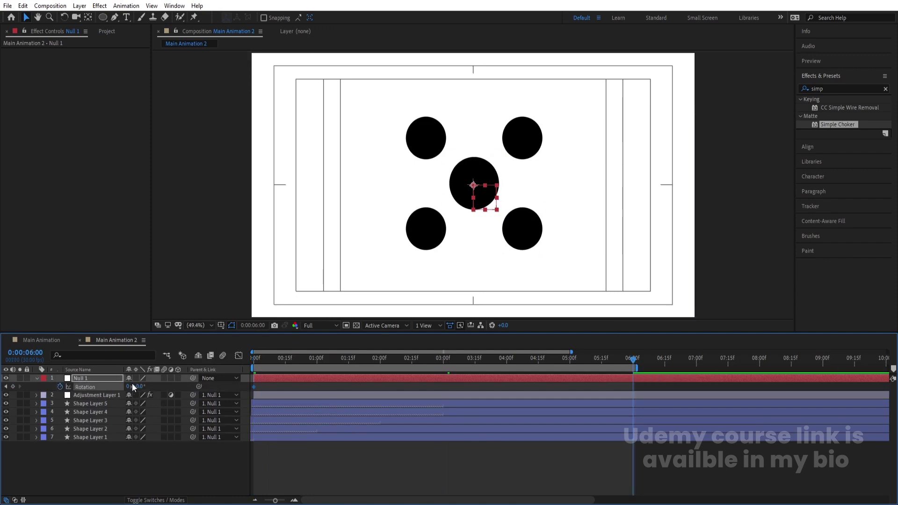
{"action": "type", "text": "1"}
{"action": "key", "text": "Return"}
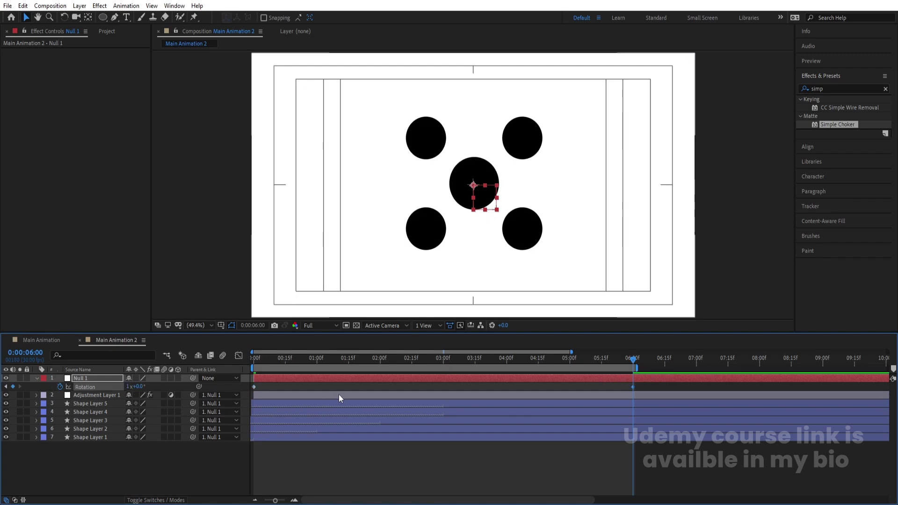
Preview the rotating animation from the start and check its final frames around 0:00:05:29.
{"action": "left_click_drag", "start_coordinate": [277, 363], "coordinate": [205, 374]}
{"action": "key", "text": "space"}
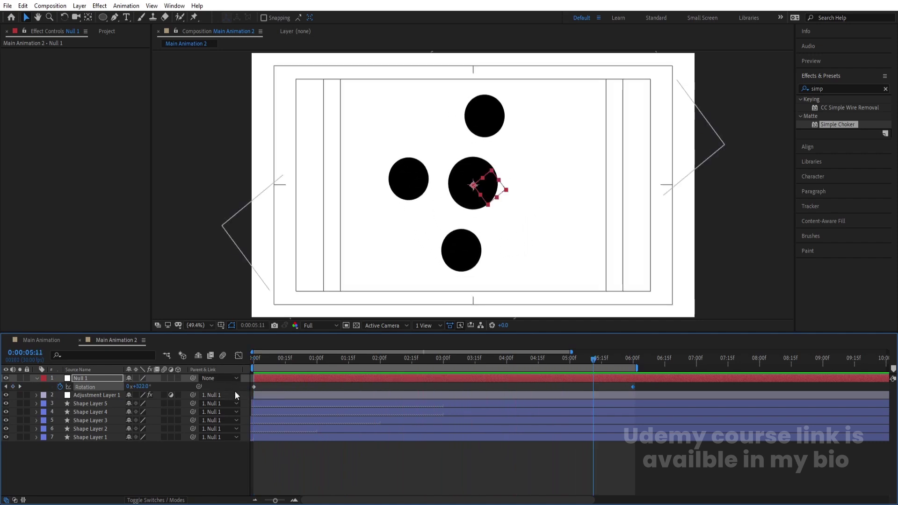
{"action": "key", "text": "space"}
{"action": "left_click", "coordinate": [163, 458]}
{"action": "key", "text": "Page_Down"}
{"action": "key", "text": "Page_Down"}
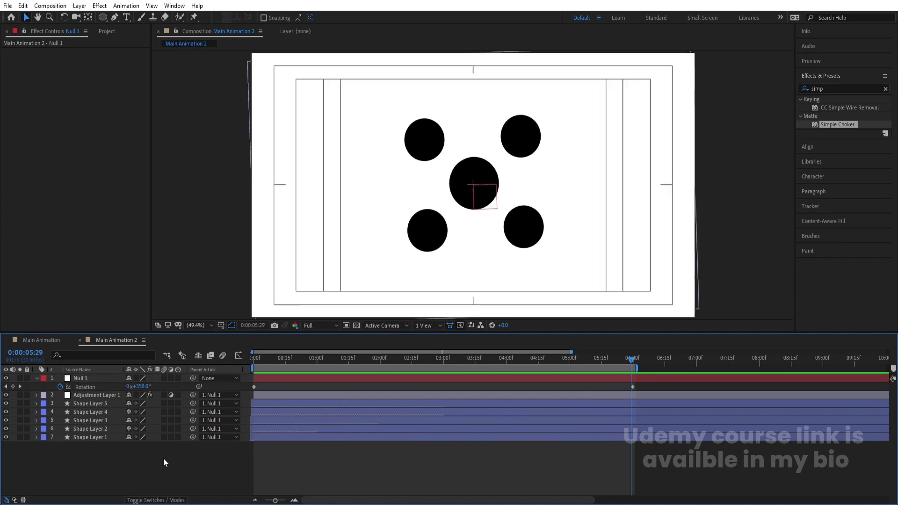
Create a new 1920 x 1080, 30 fps, 20-second composition named Main Animation 3.
{"action": "key", "text": "ctrl+n"}
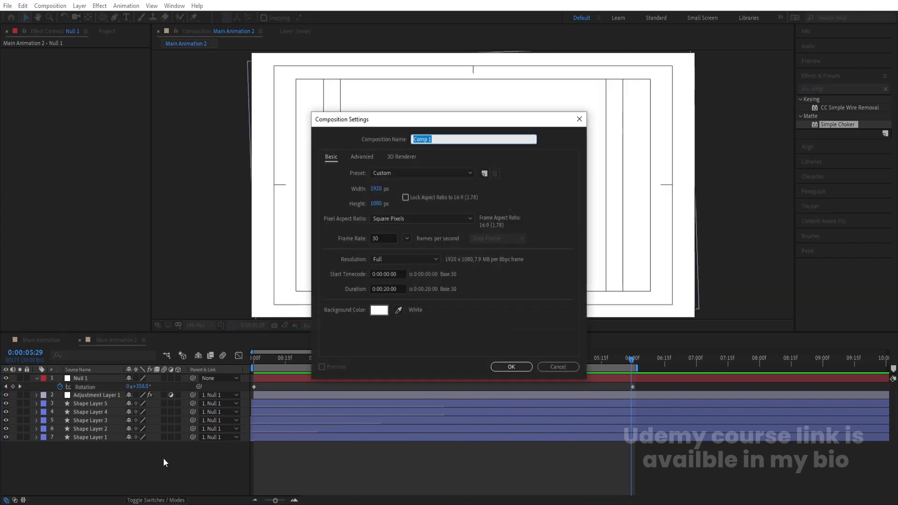
{"action": "type", "text": "Main Animation 3"}
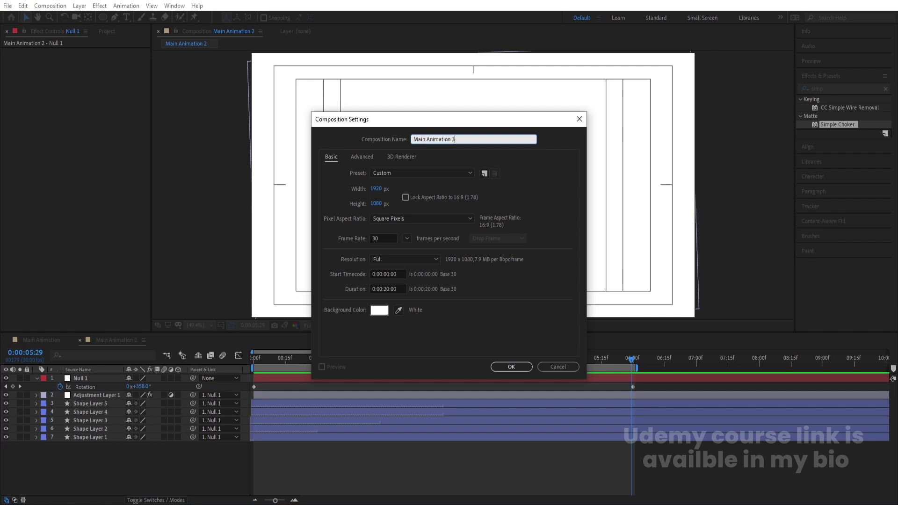
{"action": "key", "text": "Return"}
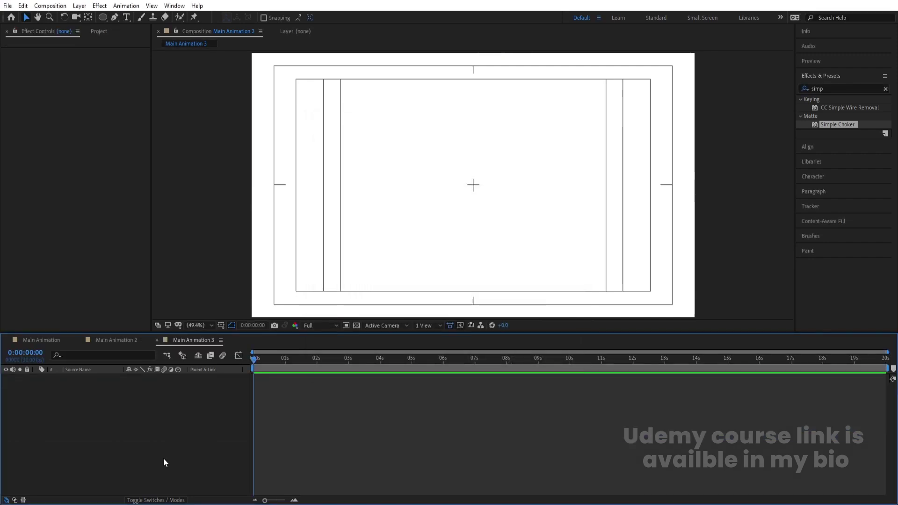
Draw a small black circle with the Ellipse tool, above and left of the composition center, and center its anchor point.
{"action": "left_click", "coordinate": [103, 17]}
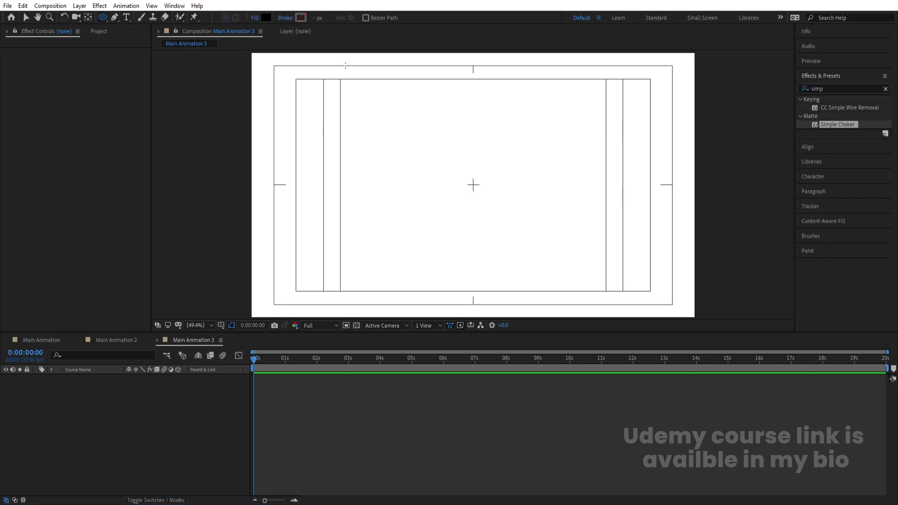
{"action": "left_click_drag", "start_coordinate": [441, 139], "coordinate": [449, 148]}
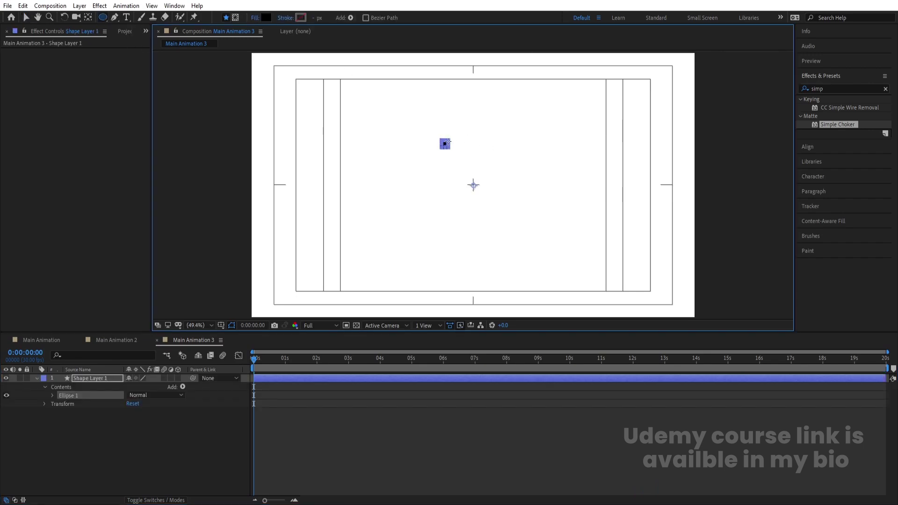
{"action": "left_click", "coordinate": [85, 437]}
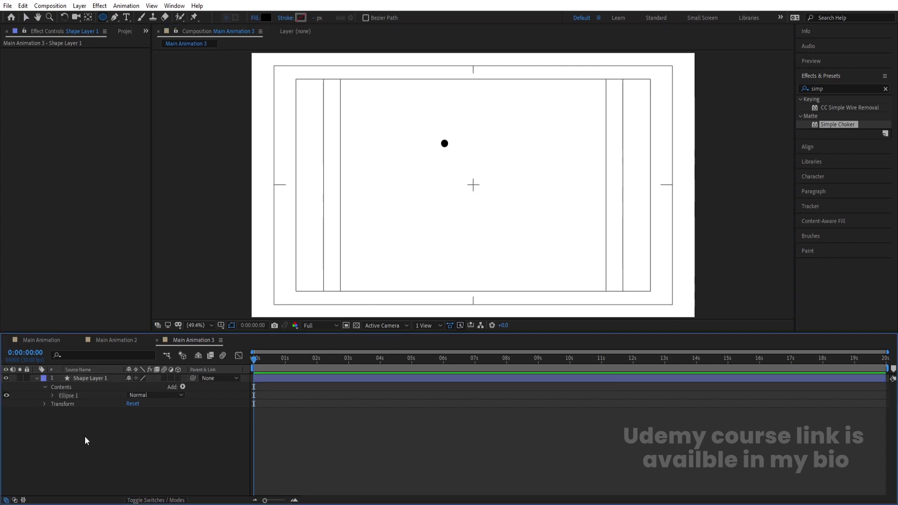
Show the alignment options for the small circle's layer and move the circle slightly down and to the left.
{"action": "left_click", "coordinate": [91, 380]}
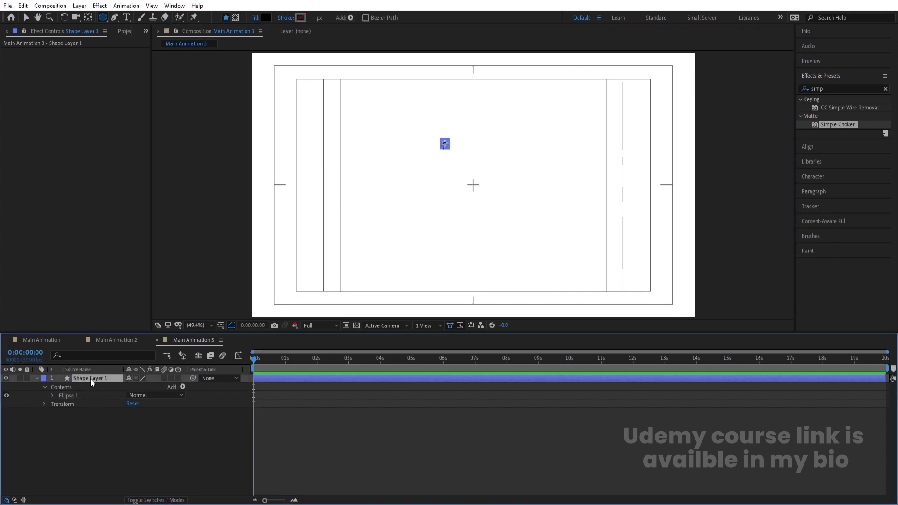
{"action": "key", "text": "v"}
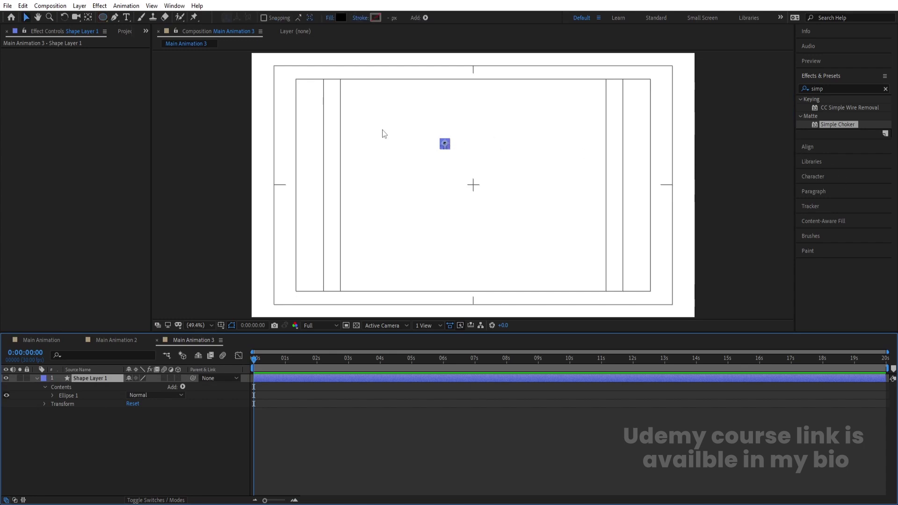
{"action": "left_click", "coordinate": [824, 146]}
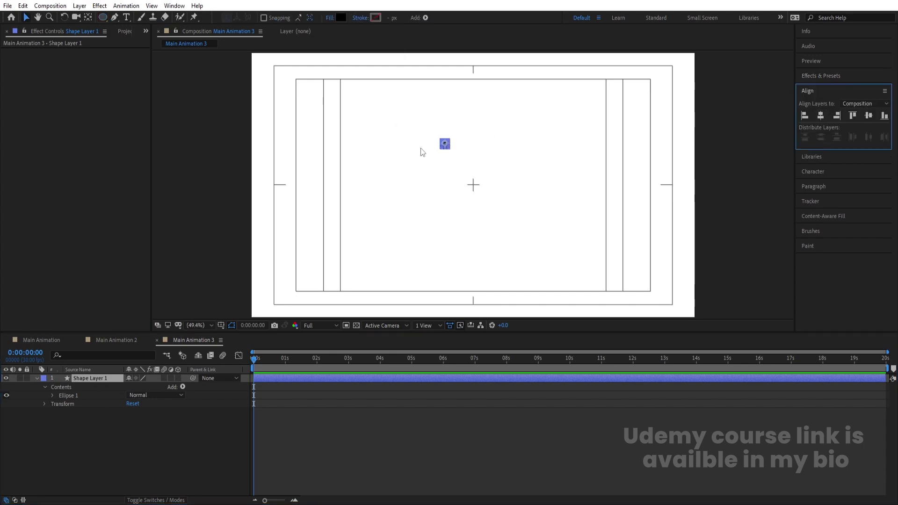
{"action": "left_click_drag", "start_coordinate": [445, 146], "coordinate": [439, 152]}
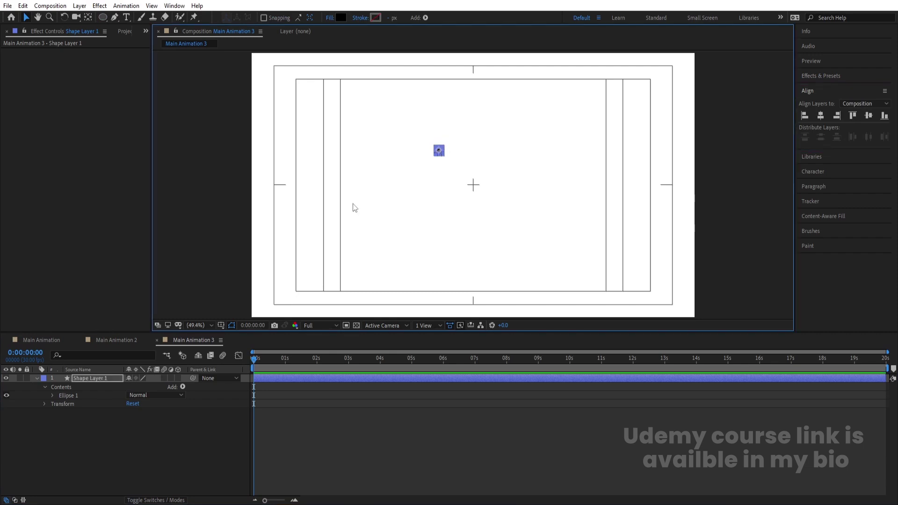
Duplicate the small circle's layer and move the copy straight down to a Y position of about 672.
{"action": "left_click", "coordinate": [123, 428]}
{"action": "left_click", "coordinate": [88, 380]}
{"action": "key", "text": "ctrl+d"}
{"action": "key", "text": "p"}
{"action": "left_click_drag", "start_coordinate": [146, 386], "coordinate": [178, 396]}
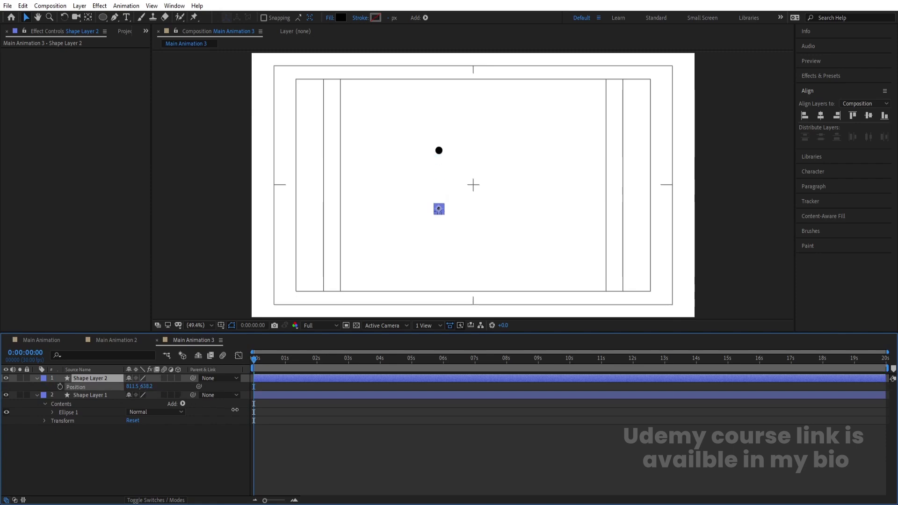
Duplicate both circles and move the copies horizontally to an X position of 1088.5, forming a square of four dots.
{"action": "left_click", "coordinate": [101, 437]}
{"action": "key", "text": "Num_Lock"}
{"action": "key", "text": "ctrl+a"}
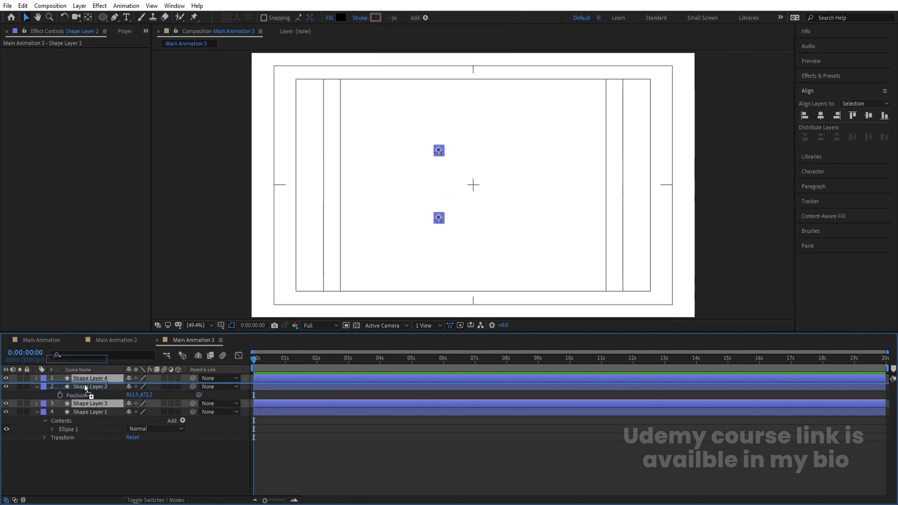
{"action": "key", "text": "ctrl+d"}
{"action": "key", "text": "p"}
{"action": "left_click_drag", "start_coordinate": [133, 386], "coordinate": [261, 381]}
Nudge all four circles together 6 px to the right and 2 px down toward the composition's center.
{"action": "left_click", "coordinate": [125, 475]}
{"action": "key", "text": "ctrl+a"}
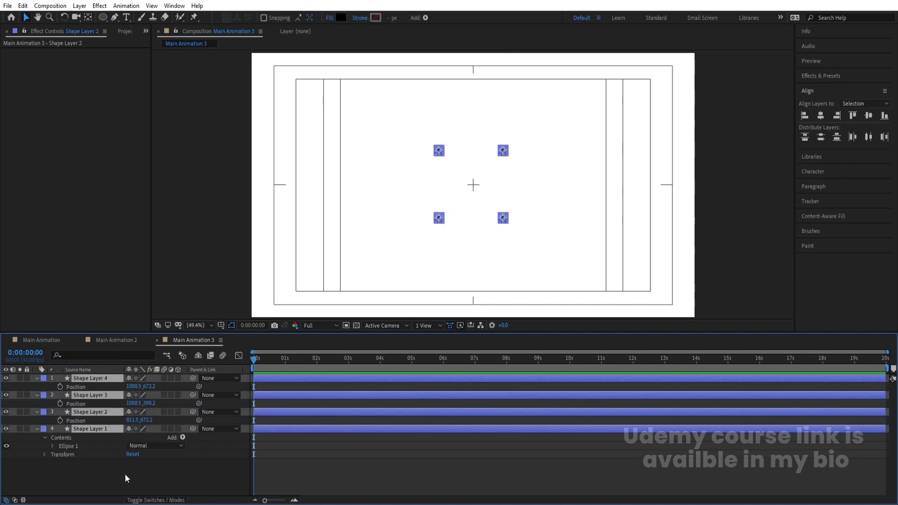
{"action": "key", "text": "Right"}
{"action": "key", "text": "Right"}
{"action": "key", "text": "Right"}
{"action": "key", "text": "Right"}
{"action": "key", "text": "Right"}
{"action": "key", "text": "Right"}
{"action": "key", "text": "Down"}
{"action": "key", "text": "Down"}
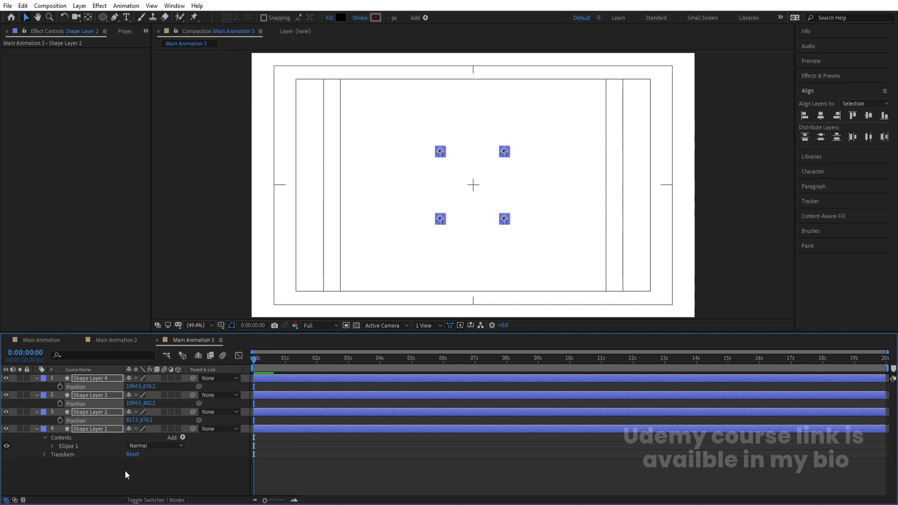
{"action": "left_click", "coordinate": [153, 476]}
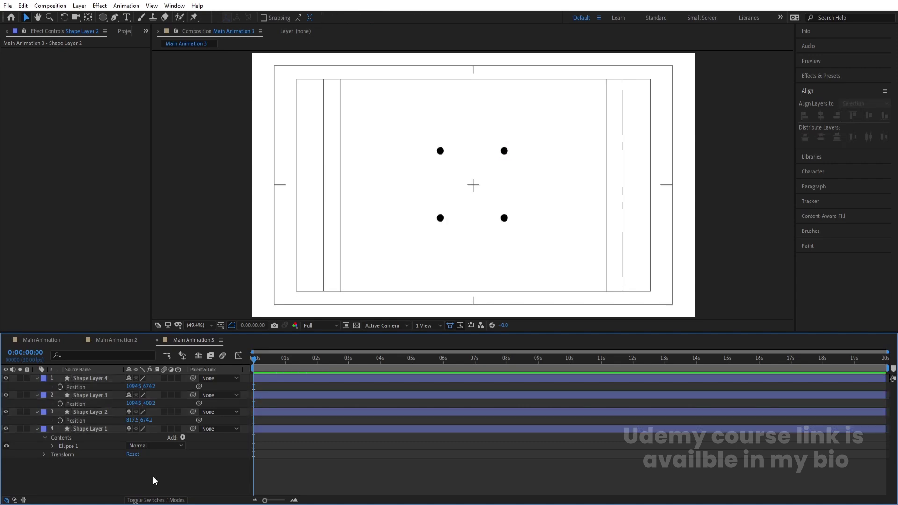
Add Position and Scale keyframes to all four circle layers at 0:00:00:00 and display both properties.
{"action": "key", "text": "u"}
{"action": "key", "text": "ctrl+a"}
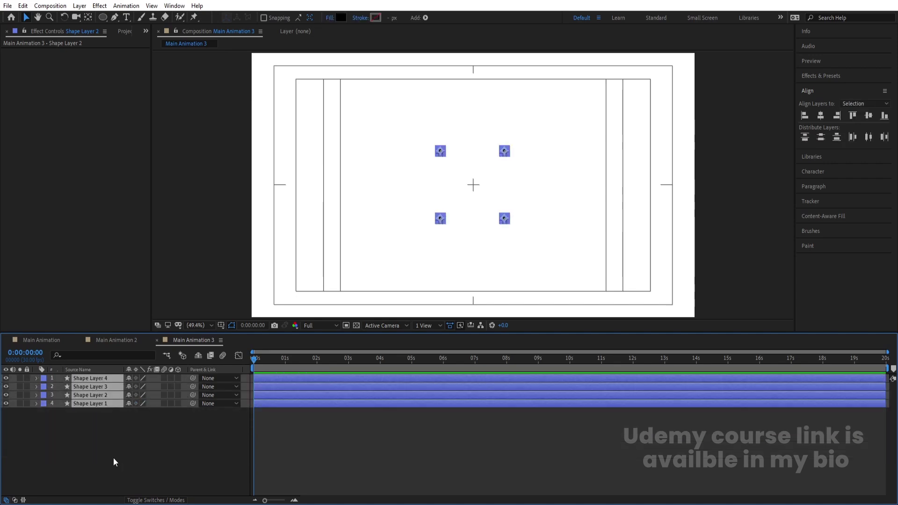
{"action": "key", "text": "p"}
{"action": "key", "text": "s"}
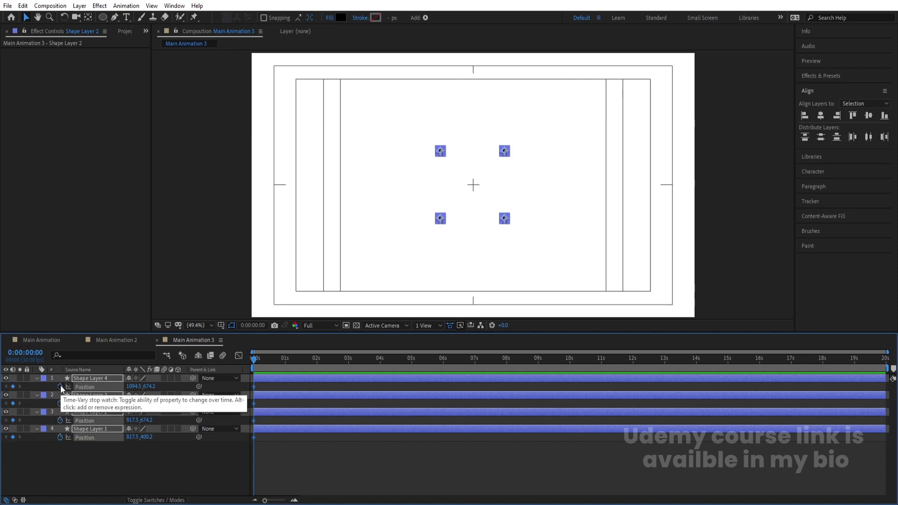
{"action": "key", "text": "alt+shift+s"}
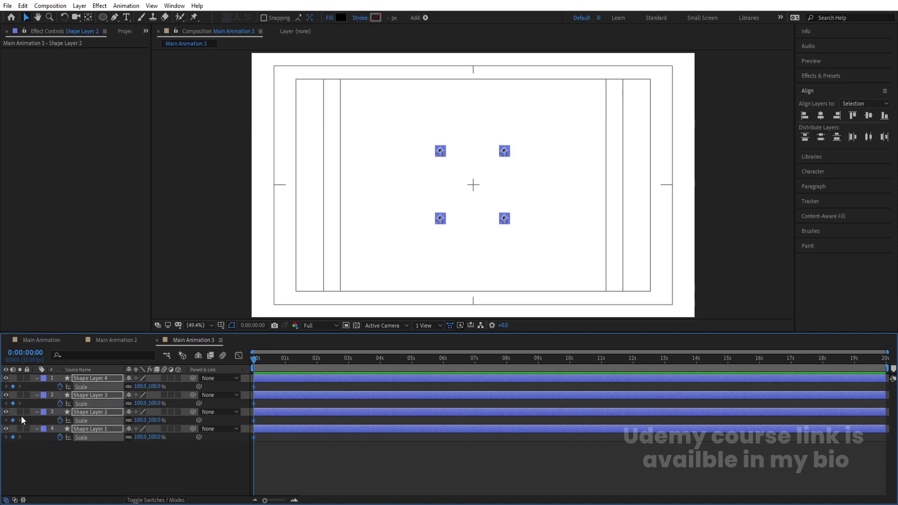
{"action": "key", "text": "alt+shift+p"}
At 0:00:01:00, align all four circles horizontally and vertically to the center of their selection.
{"action": "left_click", "coordinate": [283, 361]}
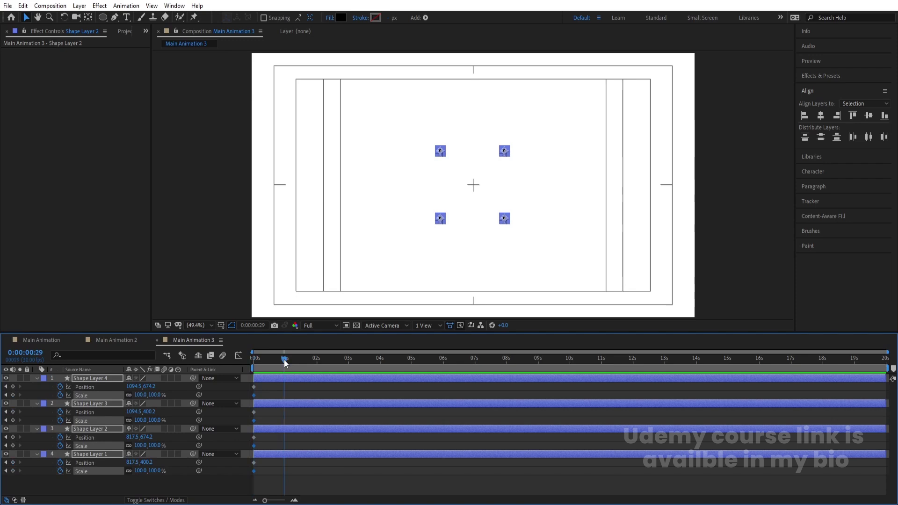
{"action": "left_click_drag", "start_coordinate": [285, 362], "coordinate": [287, 362]}
{"action": "left_click", "coordinate": [286, 387]}
{"action": "left_click", "coordinate": [284, 379]}
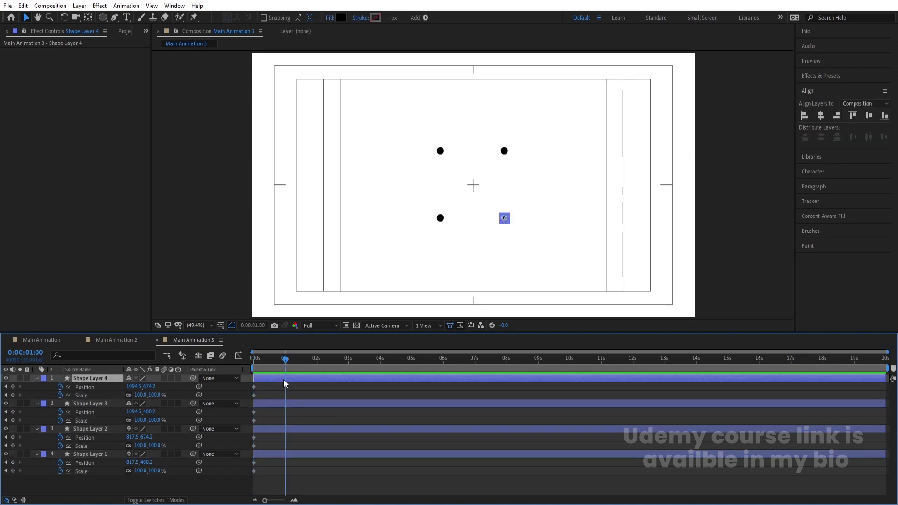
{"action": "left_click", "coordinate": [505, 221]}
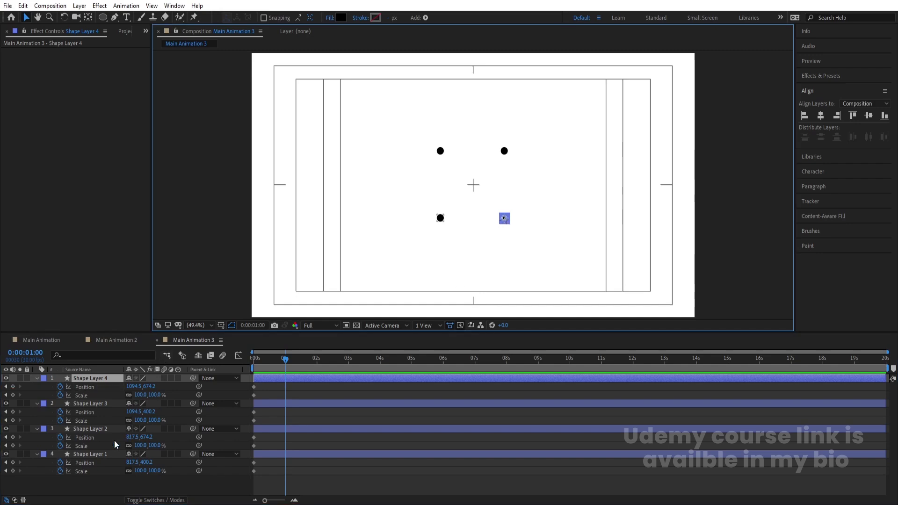
{"action": "left_click", "coordinate": [100, 452]}
{"action": "left_click", "coordinate": [100, 379], "text": "shift"}
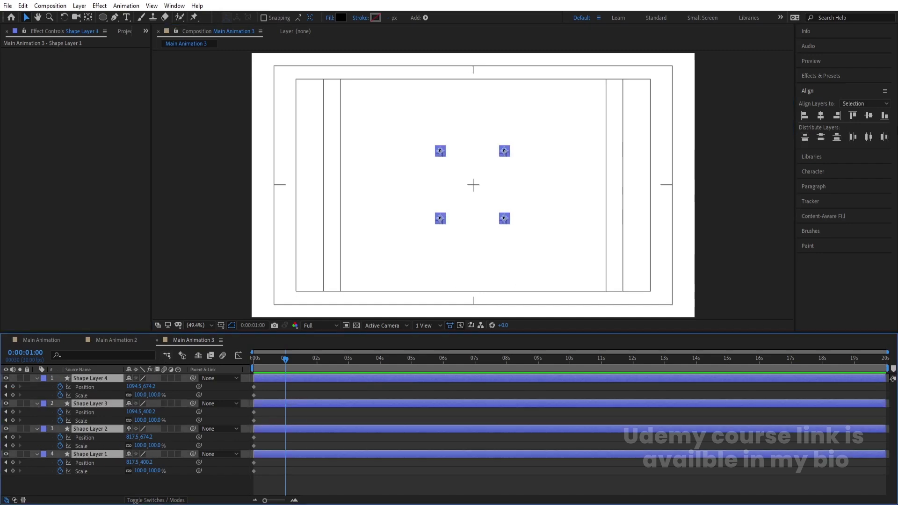
{"action": "left_click", "coordinate": [820, 115]}
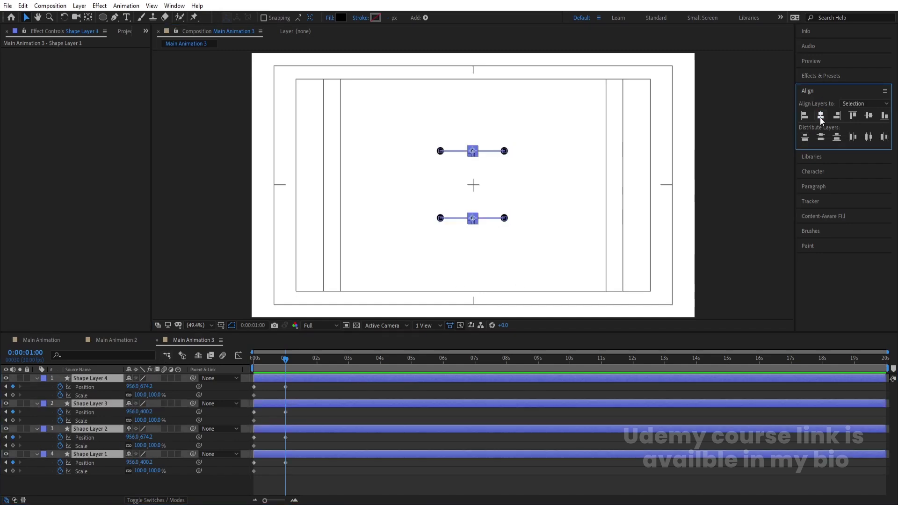
{"action": "left_click", "coordinate": [869, 115]}
{"action": "left_click", "coordinate": [305, 387]}
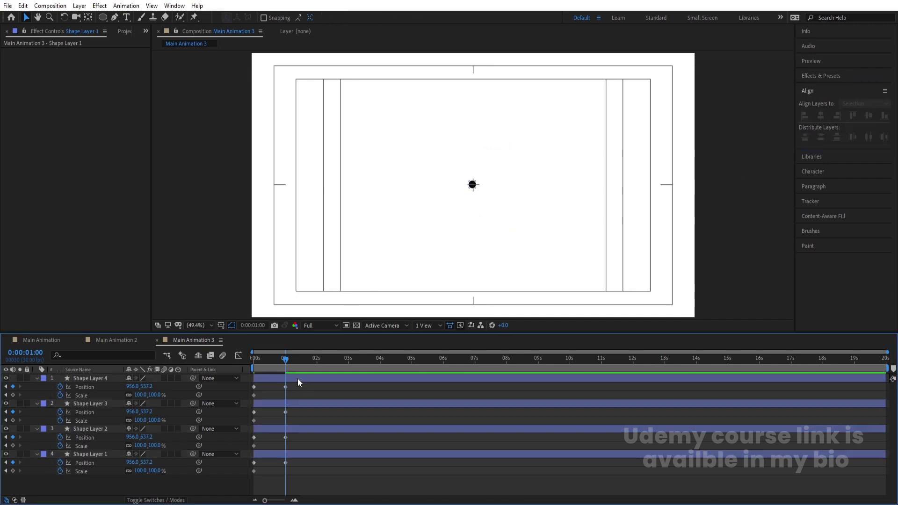
Offset Shape Layer 4 down and to the right to position 1008, 612.2 at 0:00:01:00.
{"action": "left_click", "coordinate": [298, 379]}
{"action": "left_click_drag", "start_coordinate": [146, 386], "coordinate": [127, 384]}
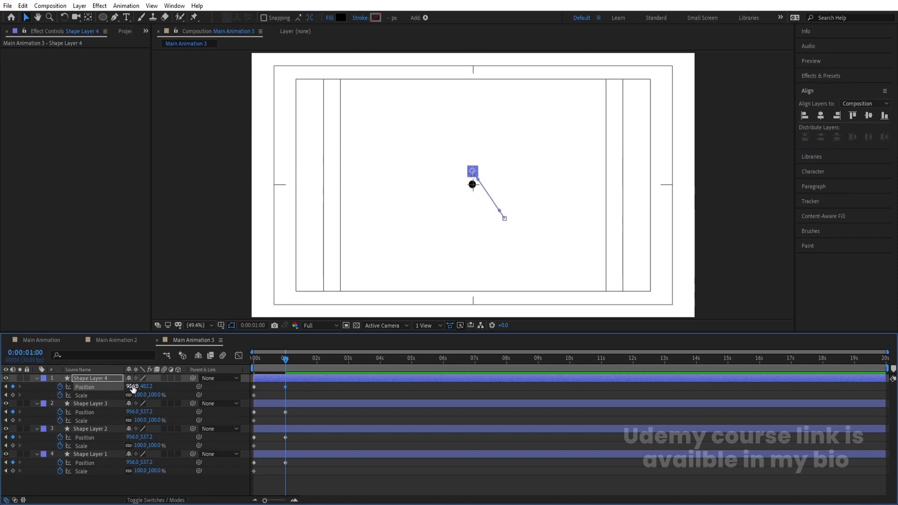
{"action": "key", "text": "ctrl+z"}
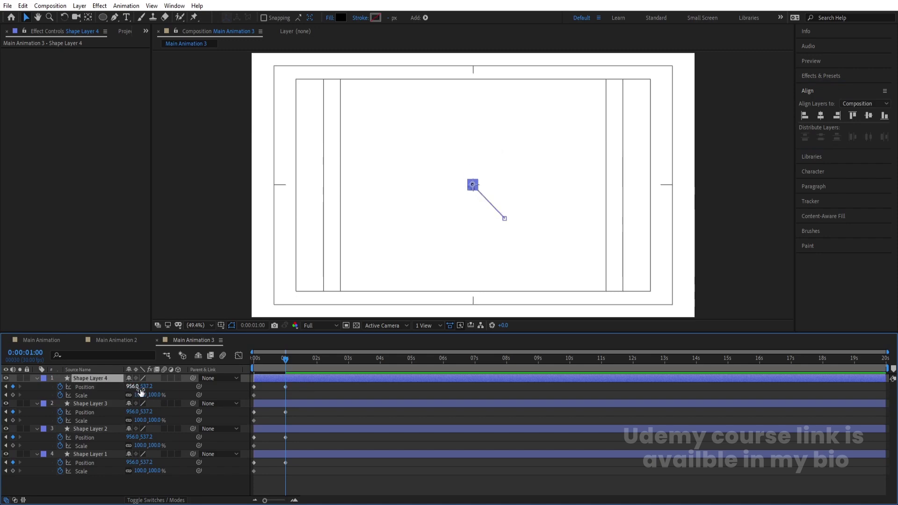
{"action": "mouse_move", "coordinate": [148, 387]}
{"action": "left_mouse_down"}
{"action": "mouse_move", "coordinate": [181, 389]}
{"action": "mouse_move", "coordinate": [149, 385]}
{"action": "mouse_move", "coordinate": [158, 384]}
{"action": "left_mouse_up"}
At 0:00:01:00, set Shape Layer 3's position to 1008, 482.2 and its scale to 524%.
{"action": "left_click", "coordinate": [97, 402]}
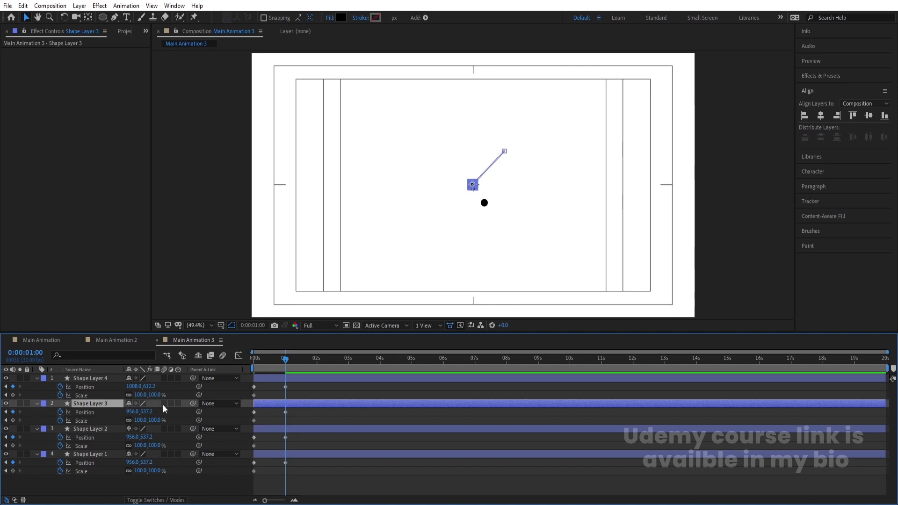
{"action": "left_click", "coordinate": [129, 386]}
{"action": "left_click", "coordinate": [135, 411]}
{"action": "key", "text": "Return"}
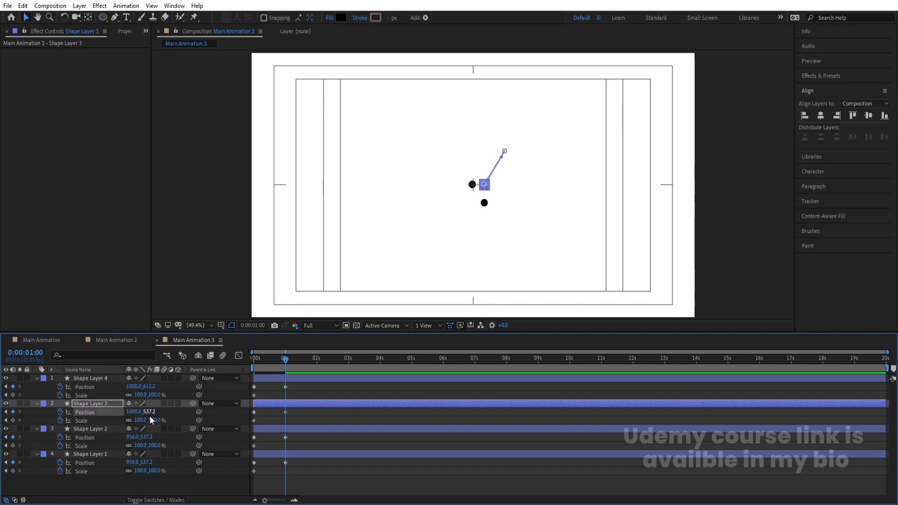
{"action": "left_click_drag", "start_coordinate": [142, 419], "coordinate": [212, 396]}
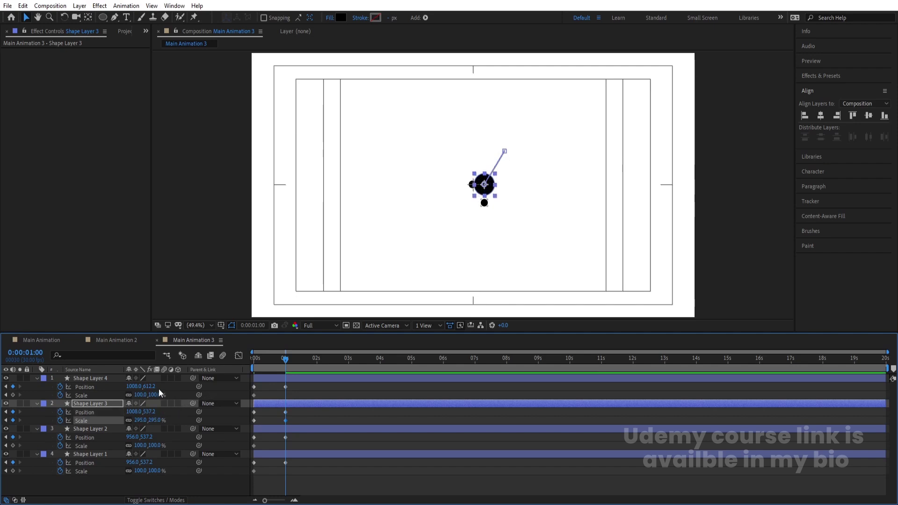
{"action": "left_click_drag", "start_coordinate": [153, 388], "coordinate": [207, 384]}
{"action": "key", "text": "ctrl+z"}
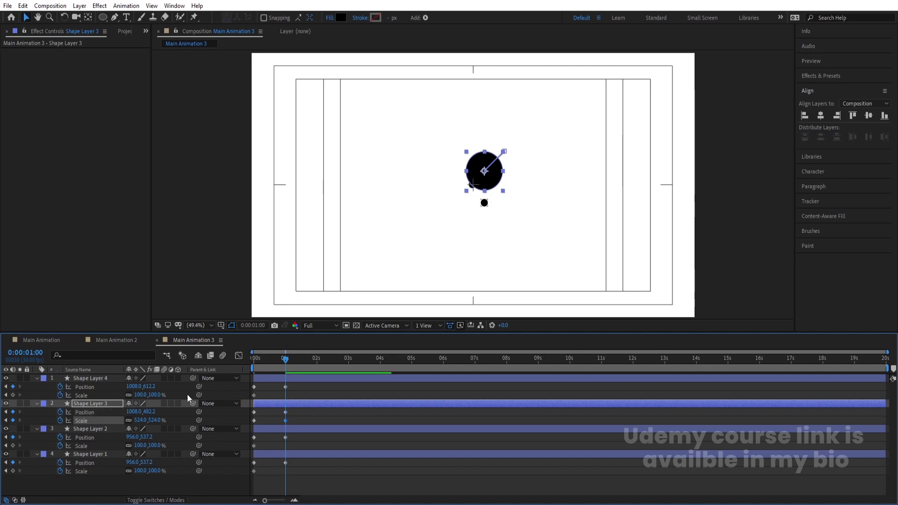
At 0:00:01:00, set Shape Layer 2 to position 891, 602.2 and scale 414%, and Shape Layer 1 to position 881, 499.2 and scale 201%.
{"action": "left_click", "coordinate": [104, 430]}
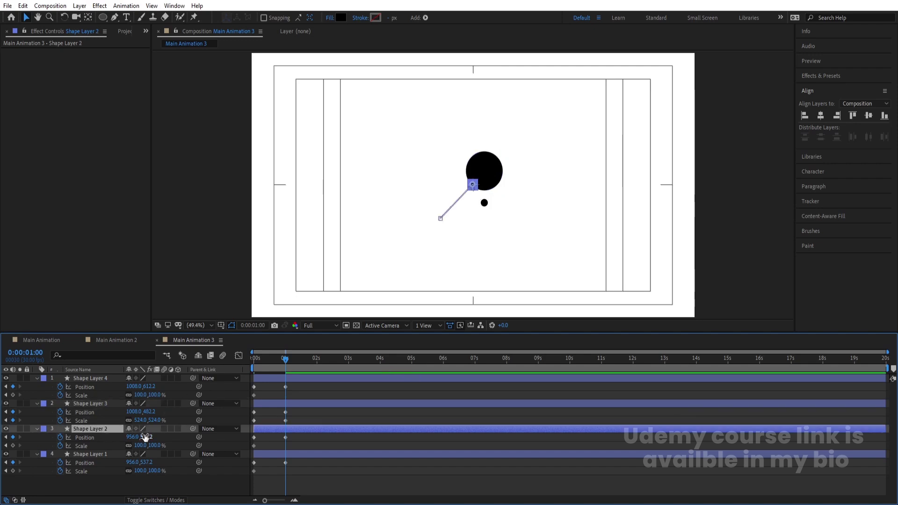
{"action": "left_click_drag", "start_coordinate": [133, 437], "coordinate": [243, 397]}
{"action": "left_click", "coordinate": [116, 453]}
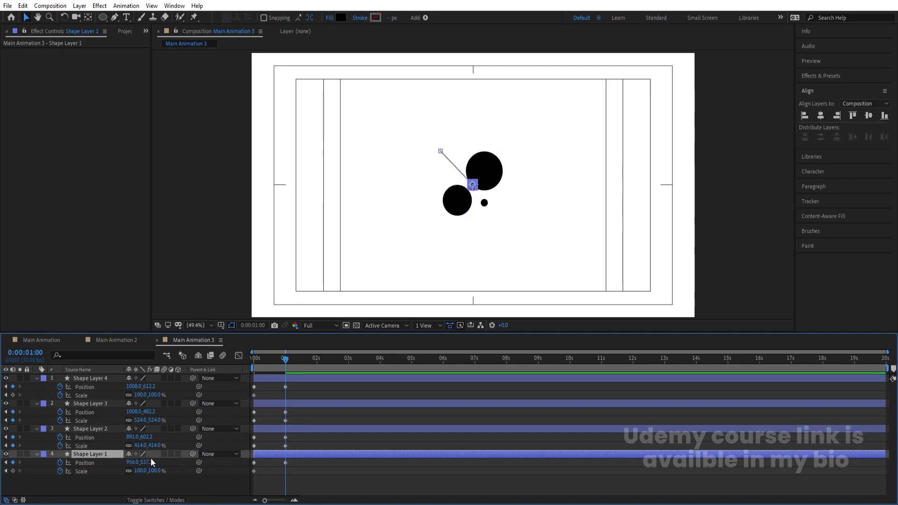
{"action": "left_click_drag", "start_coordinate": [136, 462], "coordinate": [156, 464]}
{"action": "left_click", "coordinate": [348, 446]}
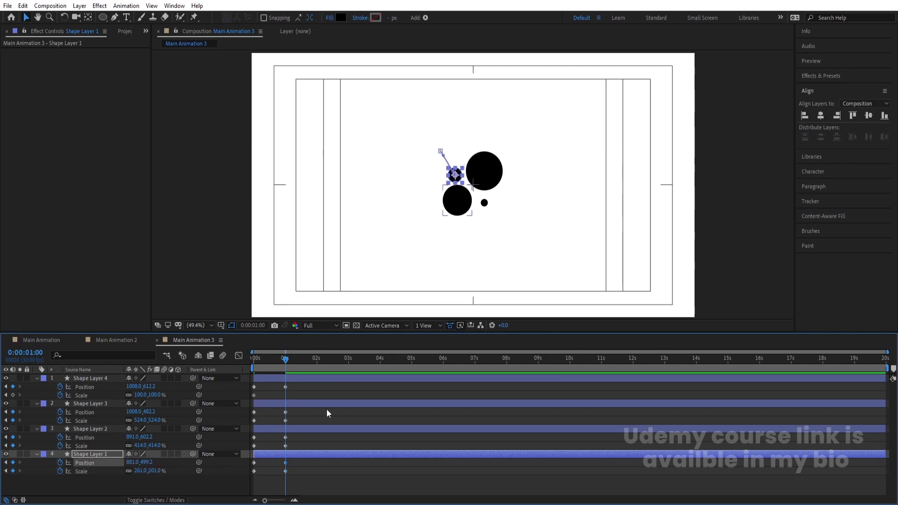
Set Shape Layer 4's position to 994, 592.2 and its scale to 110% at 0:00:01:00.
{"action": "left_click", "coordinate": [484, 206]}
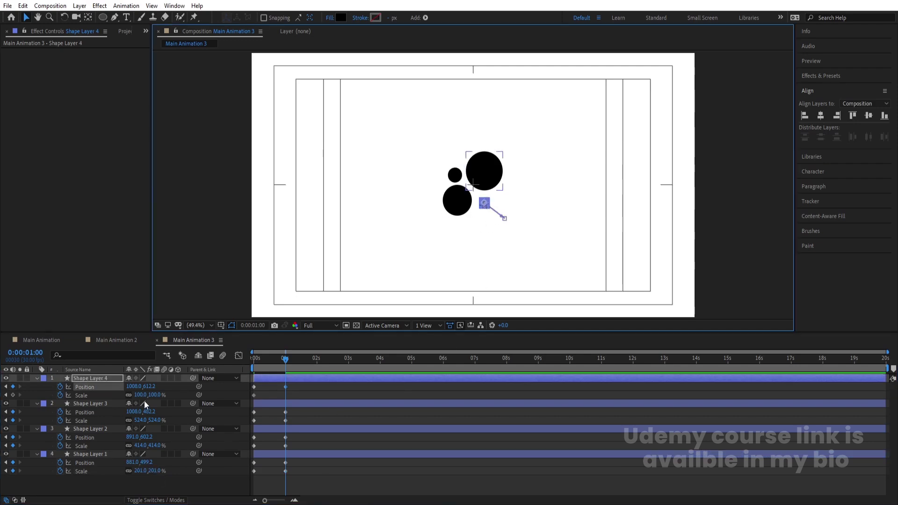
{"action": "mouse_move", "coordinate": [136, 386]}
{"action": "left_mouse_down"}
{"action": "mouse_move", "coordinate": [128, 386]}
{"action": "mouse_move", "coordinate": [314, 410]}
{"action": "left_mouse_up"}
Apply Easy Ease to every Position and Scale keyframe of the four circles and preview the motion.
{"action": "left_click", "coordinate": [324, 461]}
{"action": "left_click_drag", "start_coordinate": [307, 473], "coordinate": [241, 381]}
{"action": "key", "text": "F9"}
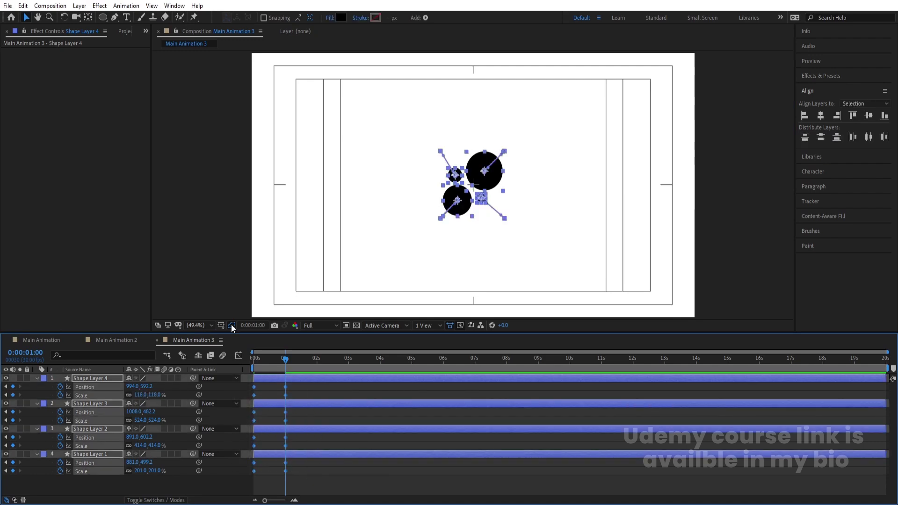
{"action": "key", "text": "space"}
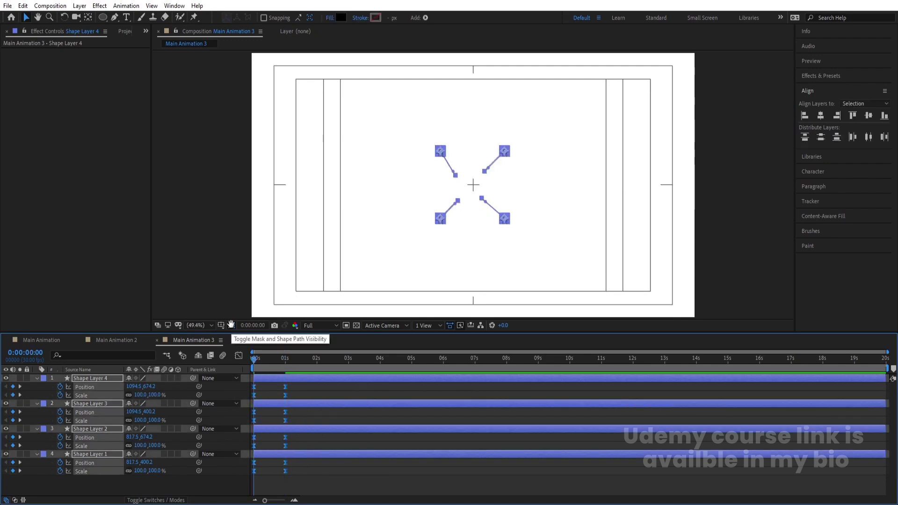
{"action": "key", "text": "space"}
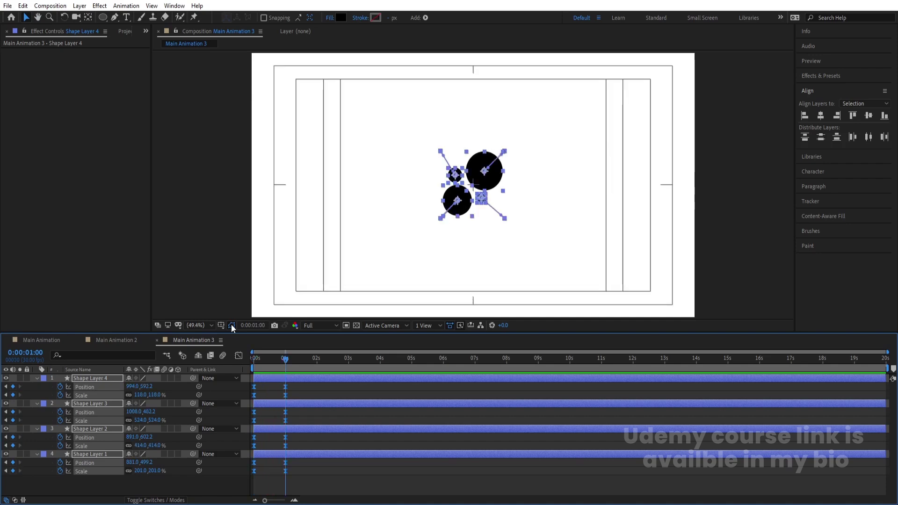
Copy the Position and Scale keyframes of Shape Layer 4 and Shape Layer 3 and paste them on the same layers at 0:00:01:15.
{"action": "key", "text": "equal"}
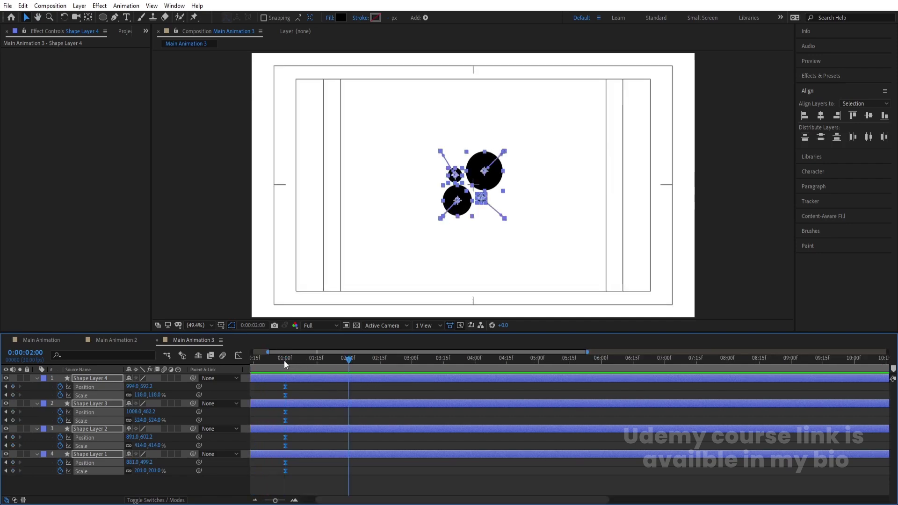
{"action": "key", "text": "Home"}
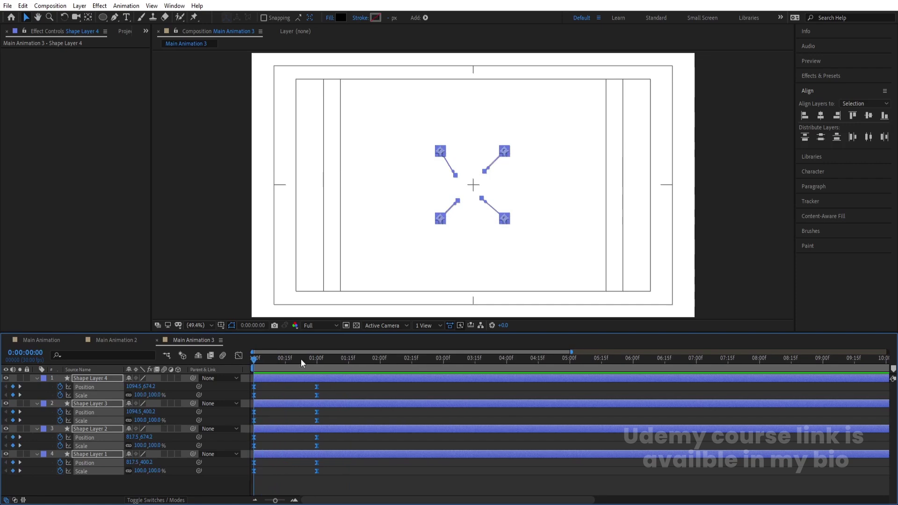
{"action": "left_click", "coordinate": [349, 361]}
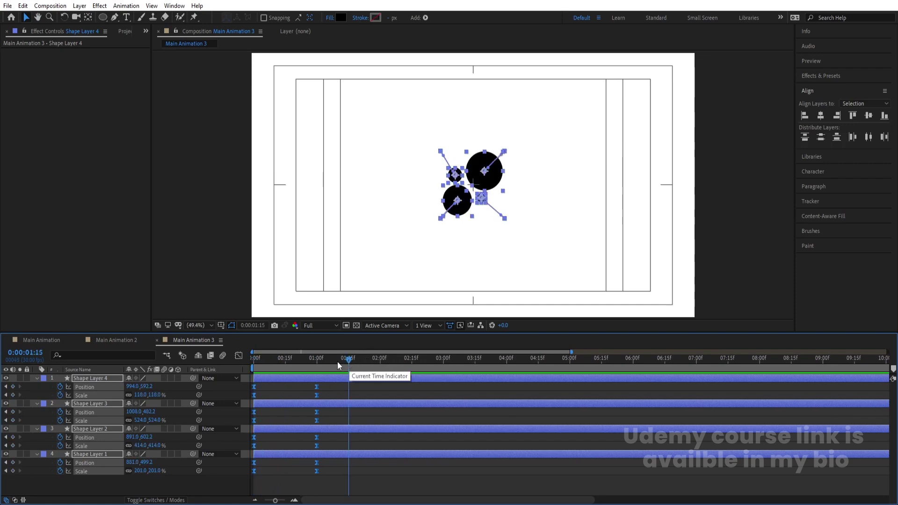
{"action": "left_click_drag", "start_coordinate": [330, 383], "coordinate": [249, 405]}
{"action": "key", "text": "ctrl+c"}
{"action": "key", "text": "ctrl+v"}
{"action": "left_click_drag", "start_coordinate": [329, 410], "coordinate": [198, 422]}
{"action": "key", "text": "ctrl+c"}
{"action": "key", "text": "ctrl+v"}
Copy the Position and Scale keyframes of Shape Layer 2 and Shape Layer 1 and paste them on the same layers at 0:00:01:15.
{"action": "left_click_drag", "start_coordinate": [332, 440], "coordinate": [237, 447]}
{"action": "key", "text": "ctrl+c"}
{"action": "key", "text": "ctrl+v"}
{"action": "left_click_drag", "start_coordinate": [329, 464], "coordinate": [223, 479]}
{"action": "key", "text": "ctrl+c"}
{"action": "key", "text": "ctrl+v"}
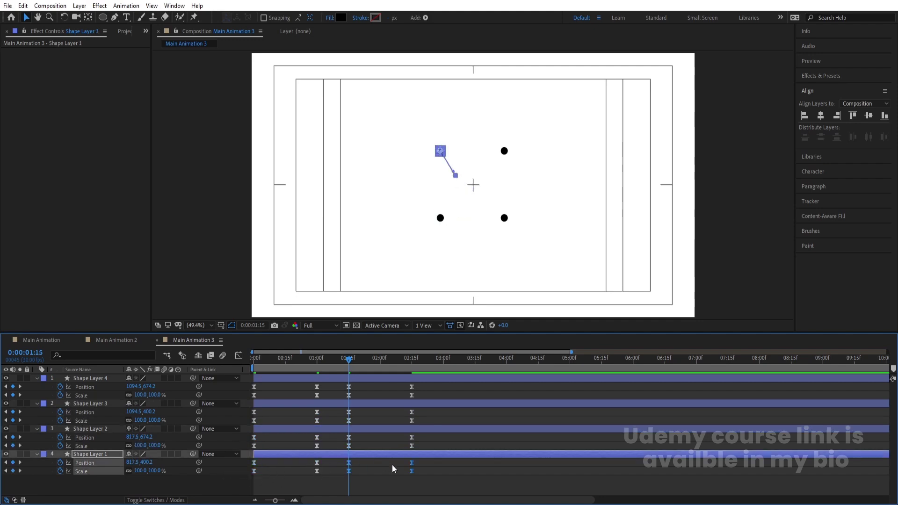
Time-reverse the pasted keyframes from 0:00:01:15 onward on all four layers and preview the result.
{"action": "left_click_drag", "start_coordinate": [432, 478], "coordinate": [342, 375]}
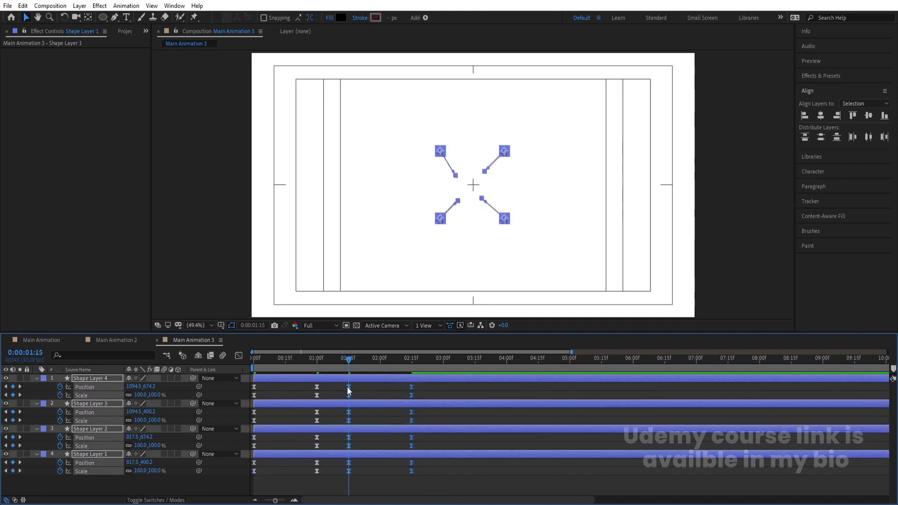
{"action": "right_click", "coordinate": [348, 391]}
{"action": "mouse_move", "coordinate": [421, 379]}
{"action": "left_click", "coordinate": [543, 475]}
{"action": "key", "text": "space"}
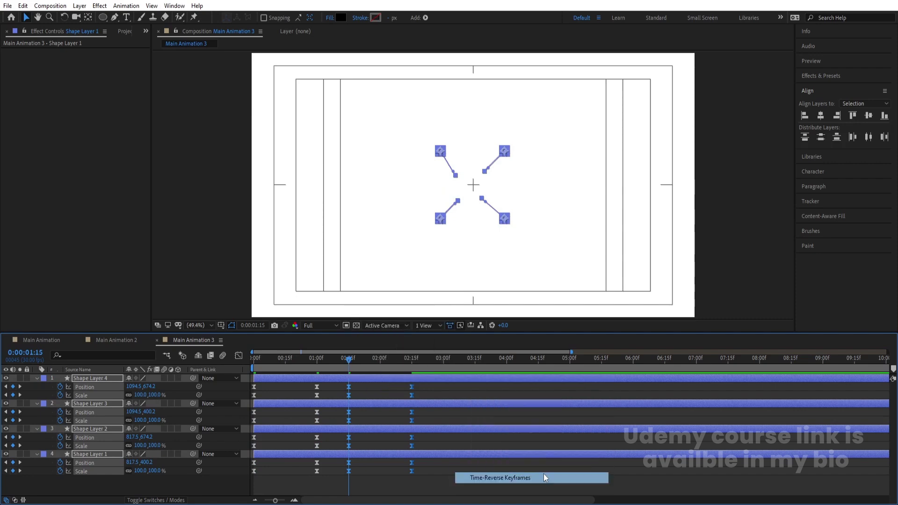
{"action": "key", "text": "space"}
Try to strengthen the easing of all Position and Scale keyframes in the speed graph, preview it and undo it.
{"action": "left_click_drag", "start_coordinate": [440, 476], "coordinate": [220, 317]}
{"action": "left_click", "coordinate": [239, 358]}
{"action": "left_click_drag", "start_coordinate": [467, 411], "coordinate": [220, 458]}
{"action": "left_click_drag", "start_coordinate": [400, 427], "coordinate": [370, 428]}
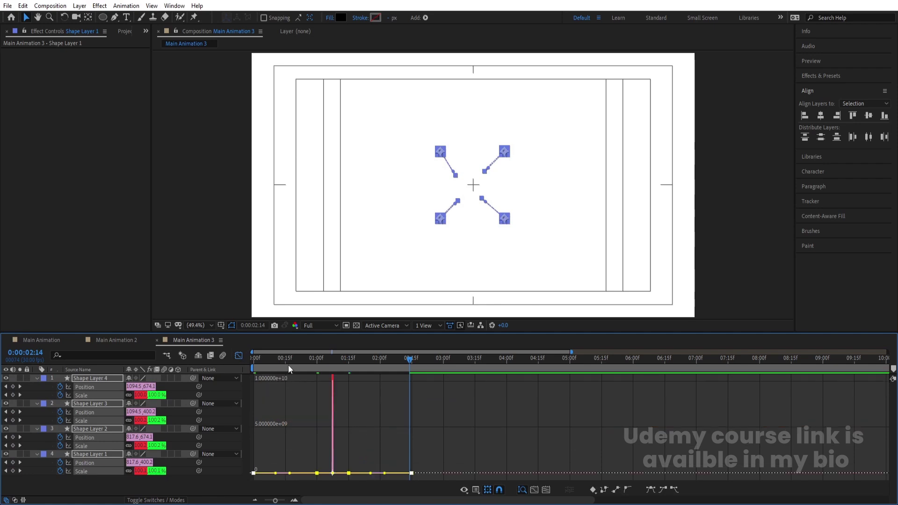
{"action": "key", "text": "ctrl+z"}
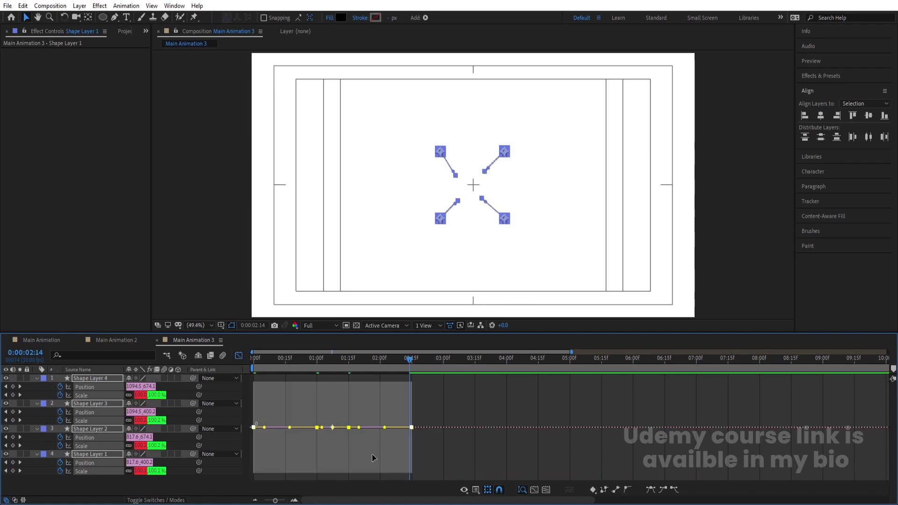
{"action": "left_click", "coordinate": [241, 356]}
{"action": "left_click", "coordinate": [342, 362]}
{"action": "key", "text": "space"}
{"action": "key", "text": "space"}
{"action": "key", "text": "ctrl+z"}
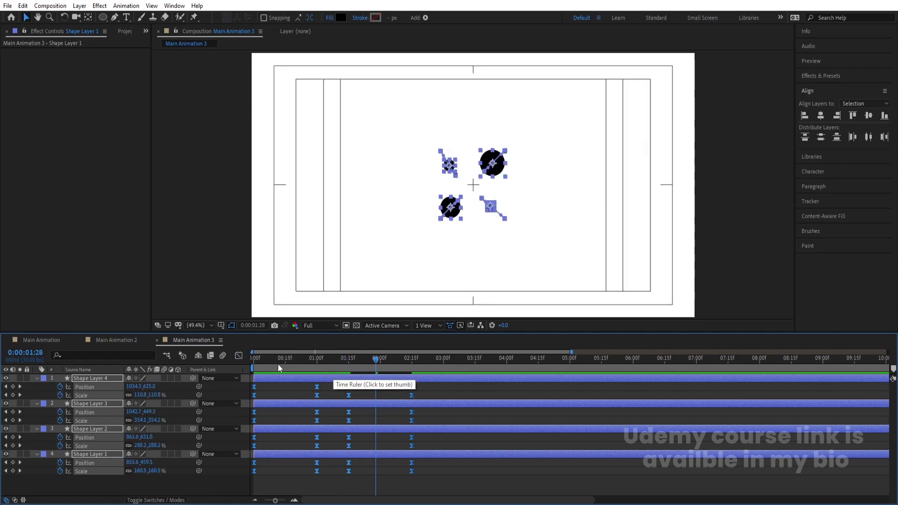
Strengthen the easing of all the circles' Position and Scale keyframes in the speed graph and preview the animation.
{"action": "left_click", "coordinate": [239, 356]}
{"action": "left_click_drag", "start_coordinate": [444, 401], "coordinate": [277, 428]}
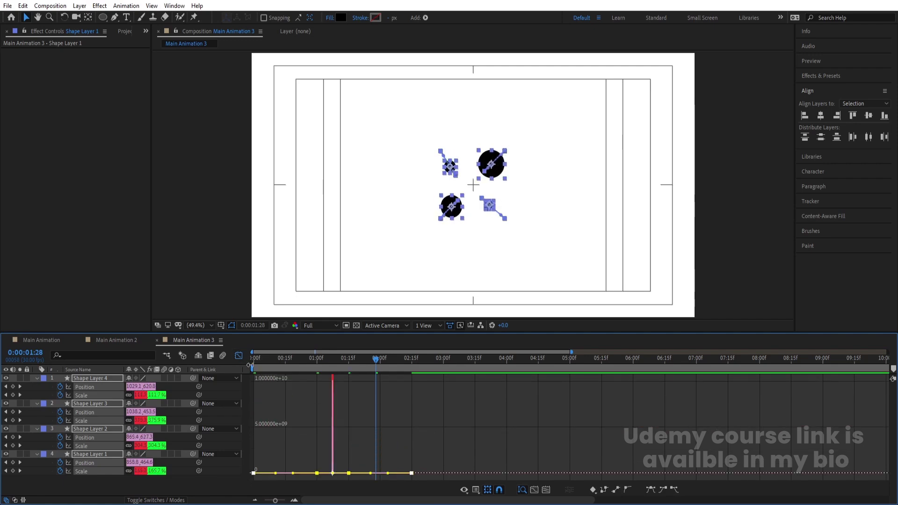
{"action": "left_click", "coordinate": [238, 356]}
{"action": "key", "text": "Home"}
{"action": "key", "text": "space"}
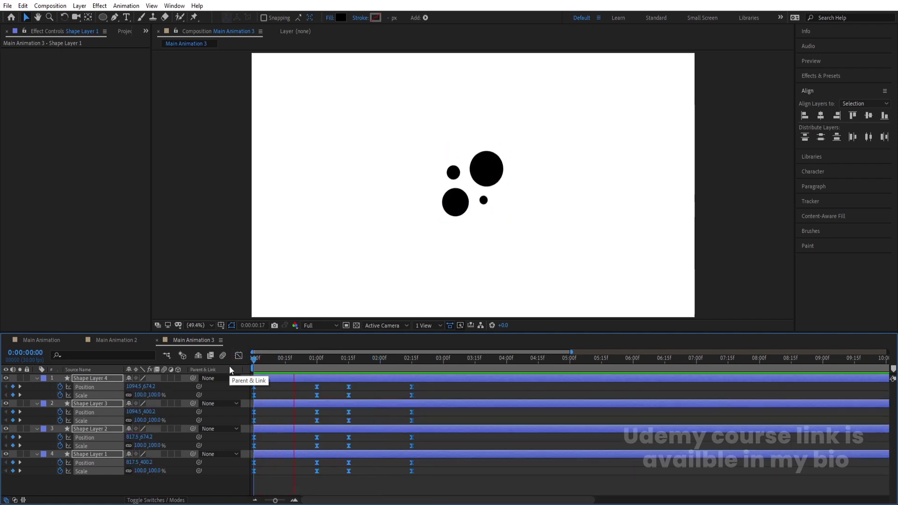
{"action": "key", "text": "space"}
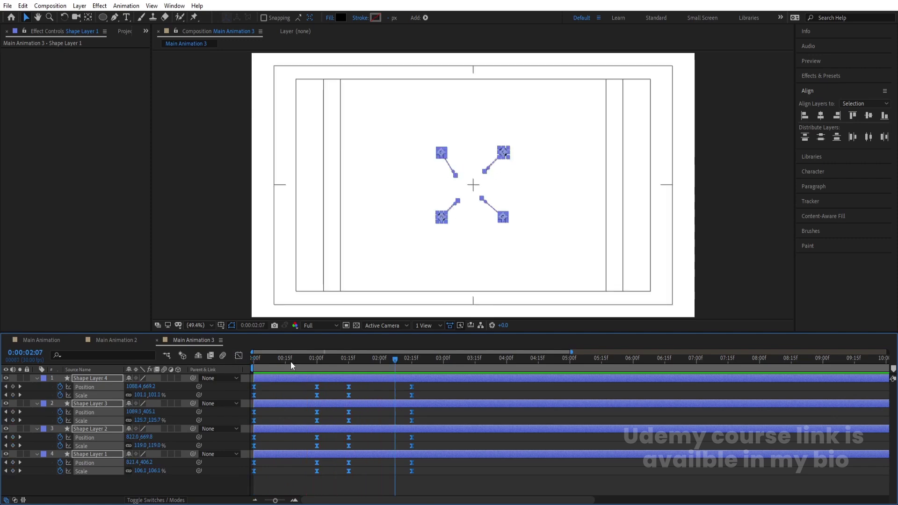
Stagger the start times, moving Shape Layer 2 to frame 3 and Shape Layer 3 to frame 5.
{"action": "left_click", "coordinate": [266, 443]}
{"action": "key", "text": "space"}
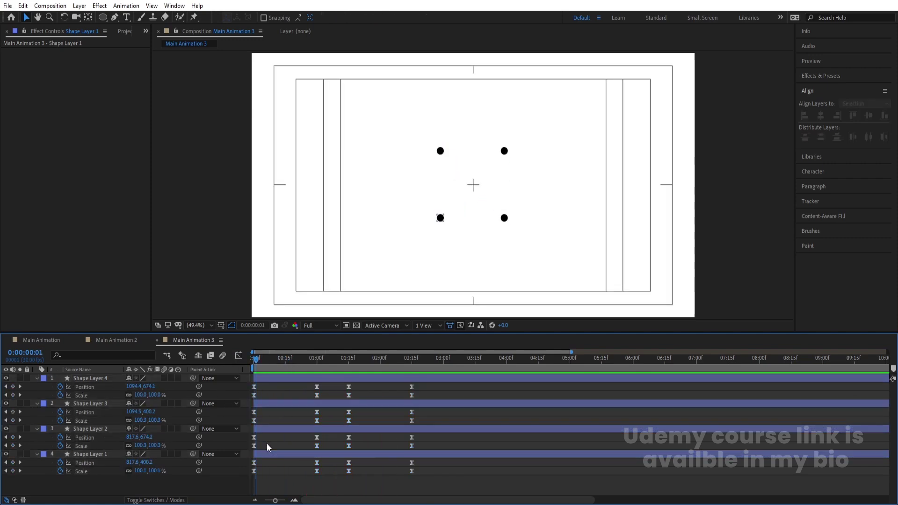
{"action": "left_click", "coordinate": [264, 428]}
{"action": "key", "text": "bracketleft"}
{"action": "key", "text": "Page_Down"}
{"action": "left_click", "coordinate": [267, 401]}
{"action": "key", "text": "bracketleft"}
Move Shape Layer 4 so that it starts at frame 8.
{"action": "key", "text": "Page_Down"}
{"action": "key", "text": "Page_Down"}
{"action": "key", "text": "Page_Down"}
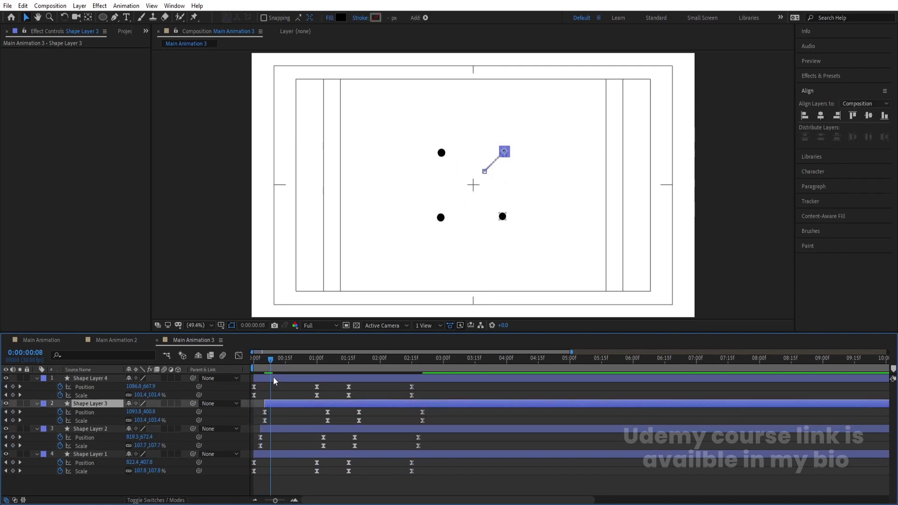
{"action": "left_click", "coordinate": [274, 377]}
{"action": "key", "text": "bracketleft"}
{"action": "key", "text": "Home"}
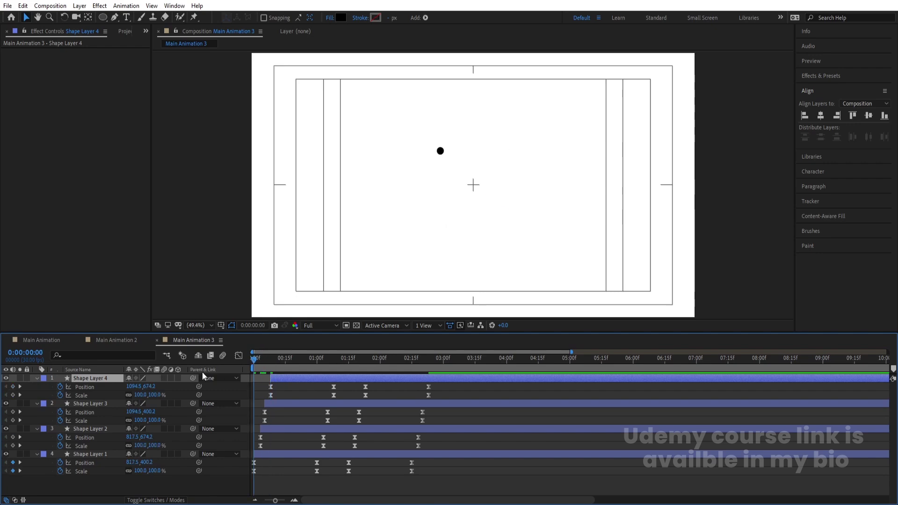
Shift Shape Layers 3 and 4 one frame later so they start at frames 6 and 9.
{"action": "key", "text": "equal"}
{"action": "key", "text": "equal"}
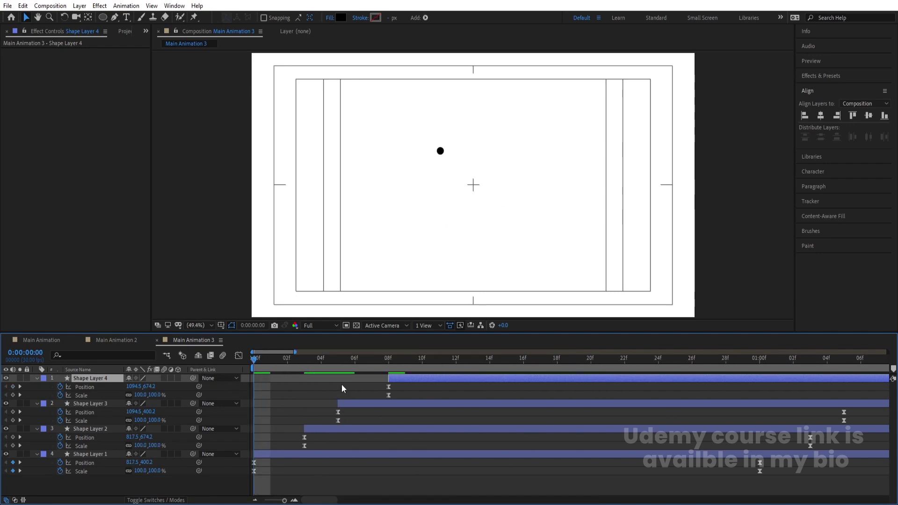
{"action": "left_click", "coordinate": [355, 404]}
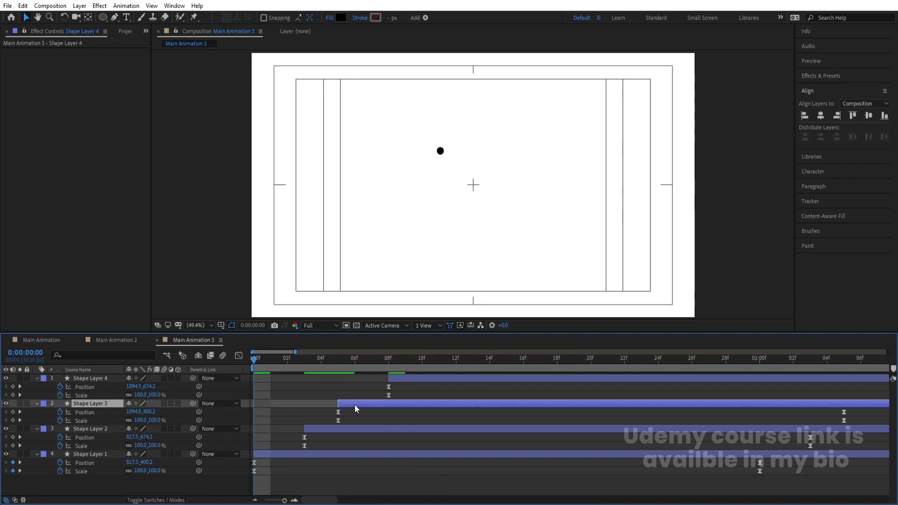
{"action": "left_click", "coordinate": [408, 377], "text": "shift"}
{"action": "left_click_drag", "start_coordinate": [419, 377], "coordinate": [435, 377]}
Extend the in points of all four shape layers back to 0:00:00:00 and preview the staggered motion.
{"action": "key", "text": "ctrl+a"}
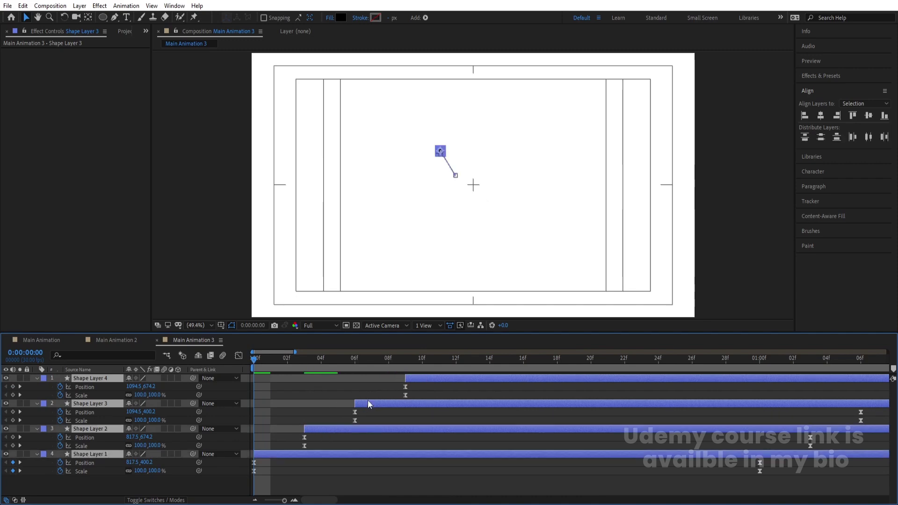
{"action": "key", "text": "alt+bracketleft"}
{"action": "key", "text": "minus"}
{"action": "key", "text": "minus"}
{"action": "key", "text": "minus"}
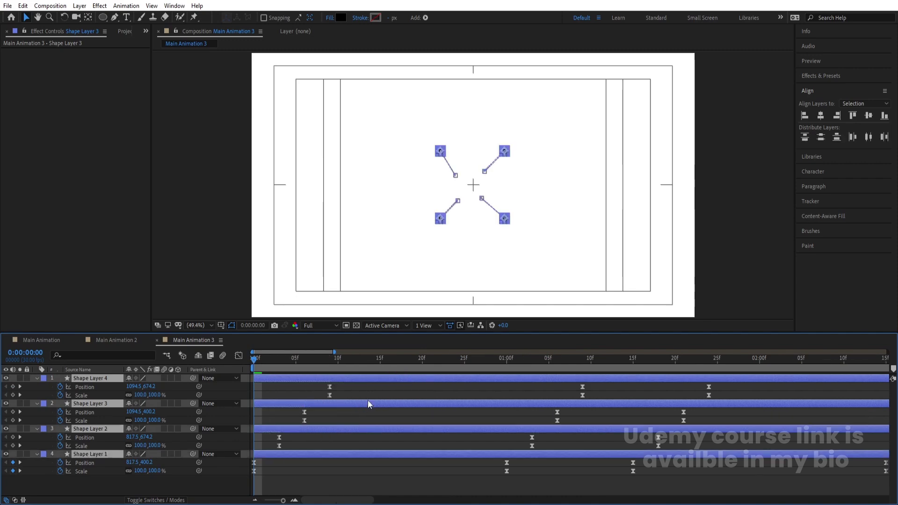
{"action": "key", "text": "space"}
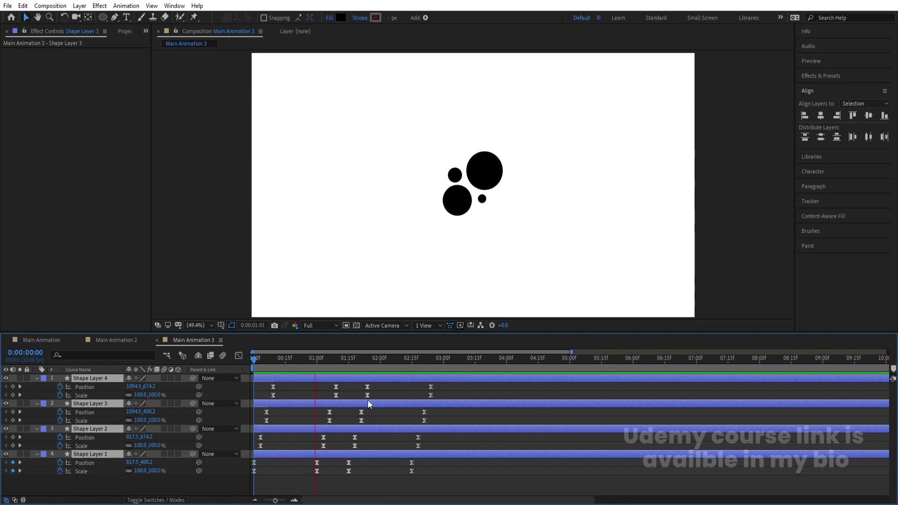
{"action": "key", "text": "space"}
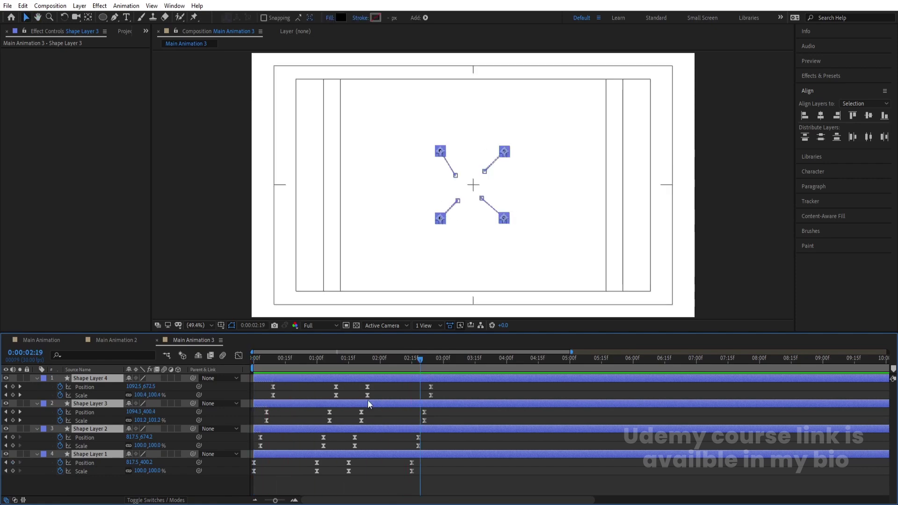
{"action": "left_click", "coordinate": [387, 387]}
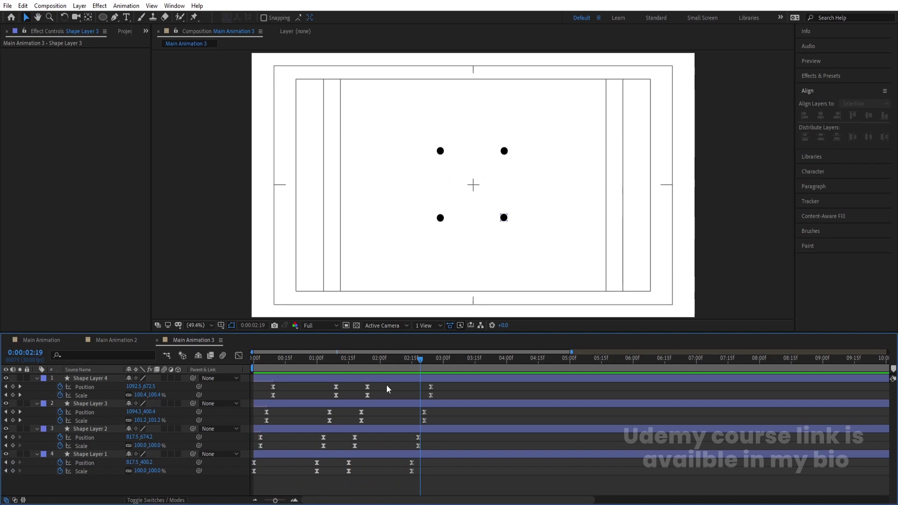
{"action": "left_click_drag", "start_coordinate": [333, 358], "coordinate": [256, 360]}
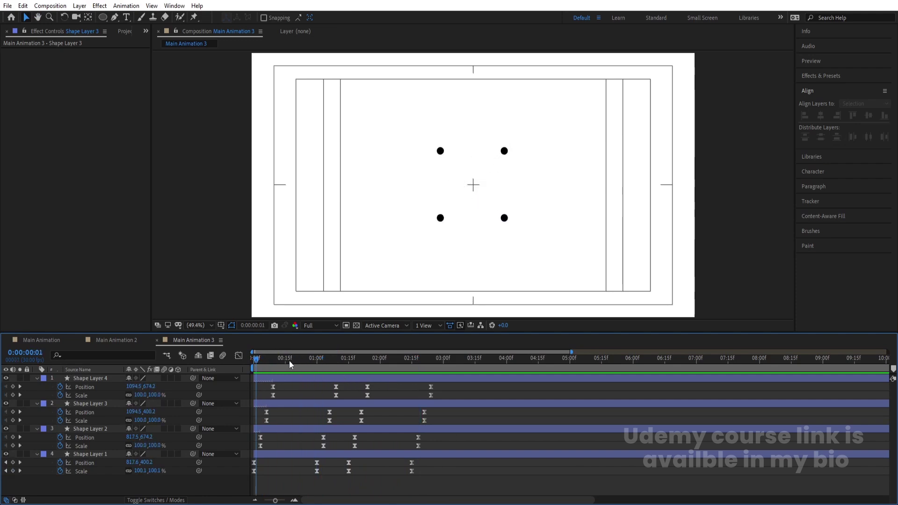
{"action": "key", "text": "space"}
{"action": "key", "text": "space"}
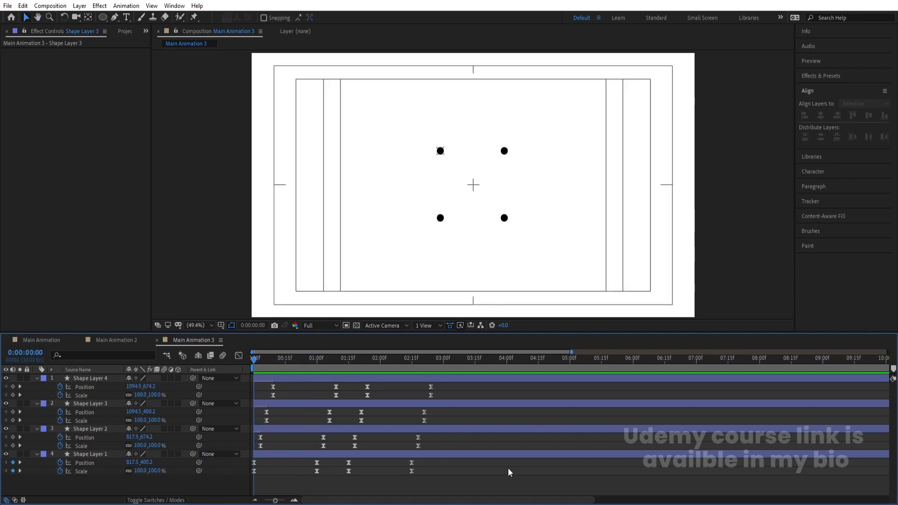
Stretch all Position and Scale keyframes proportionally so the last ones land at 0:00:04:00.
{"action": "left_click_drag", "start_coordinate": [502, 470], "coordinate": [253, 368]}
{"action": "left_click_drag", "start_coordinate": [431, 386], "coordinate": [507, 386]}
{"action": "left_click", "coordinate": [323, 475]}
Collapse the layer properties, add a null object and parent all four shape layers to it.
{"action": "key", "text": "u"}
{"action": "right_click", "coordinate": [148, 451]}
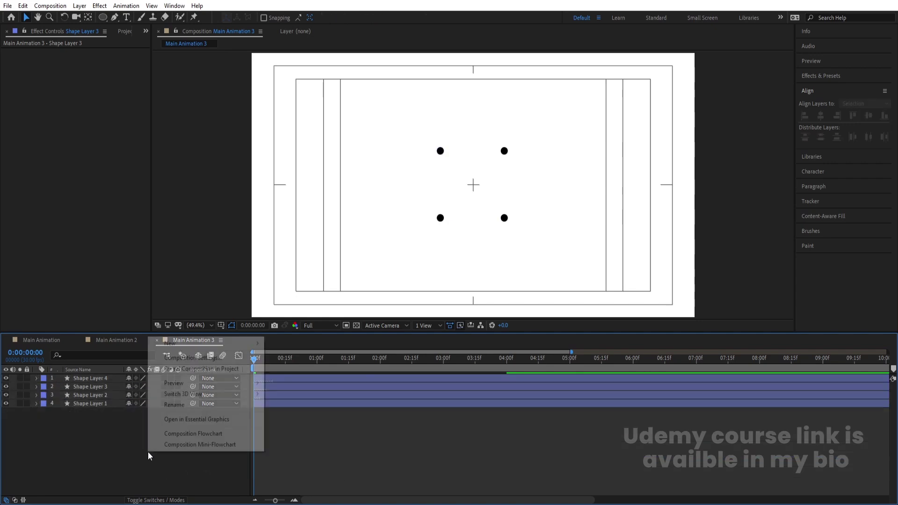
{"action": "mouse_move", "coordinate": [173, 343]}
{"action": "left_click", "coordinate": [341, 404]}
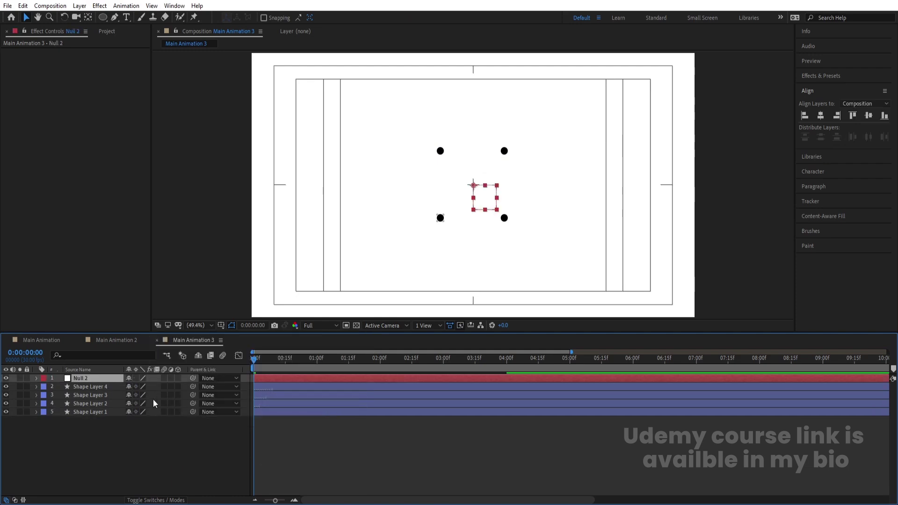
{"action": "left_click", "coordinate": [106, 387]}
{"action": "left_click", "coordinate": [93, 411], "text": "shift"}
{"action": "left_click_drag", "start_coordinate": [193, 388], "coordinate": [96, 378]}
Add a Rotation keyframe to the null at 0:00:00:00 and reveal the keyframes of all layers.
{"action": "left_click", "coordinate": [96, 378]}
{"action": "key", "text": "r"}
{"action": "left_click", "coordinate": [60, 387]}
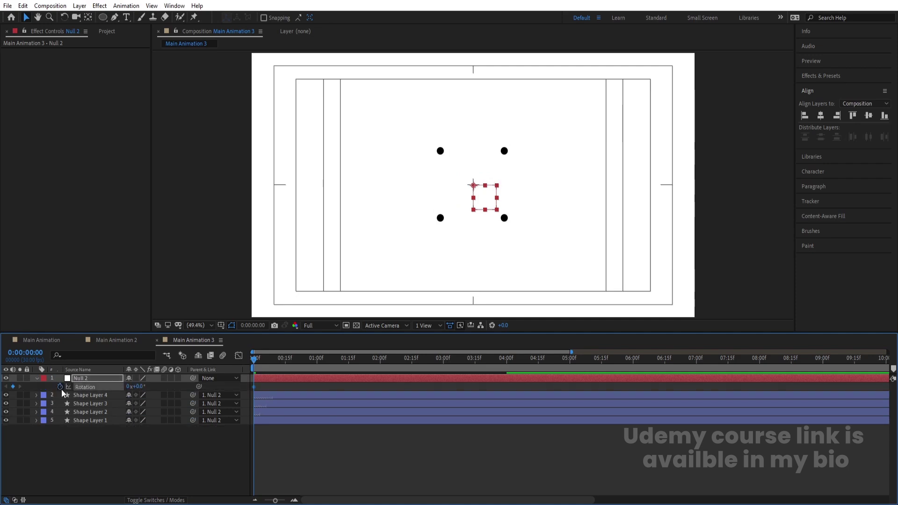
{"action": "left_click", "coordinate": [329, 467]}
{"action": "key", "text": "u"}
{"action": "key", "text": "u"}
Set the null's Rotation to 180° at 0:00:01:26 and preview the spin.
{"action": "left_click", "coordinate": [369, 369]}
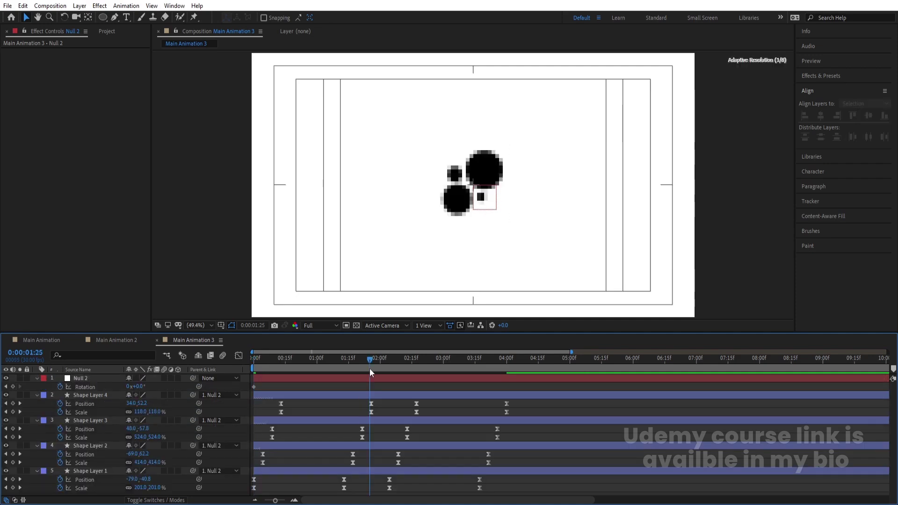
{"action": "left_click", "coordinate": [377, 377]}
{"action": "left_click_drag", "start_coordinate": [141, 386], "coordinate": [183, 390]}
{"action": "left_click", "coordinate": [138, 387]}
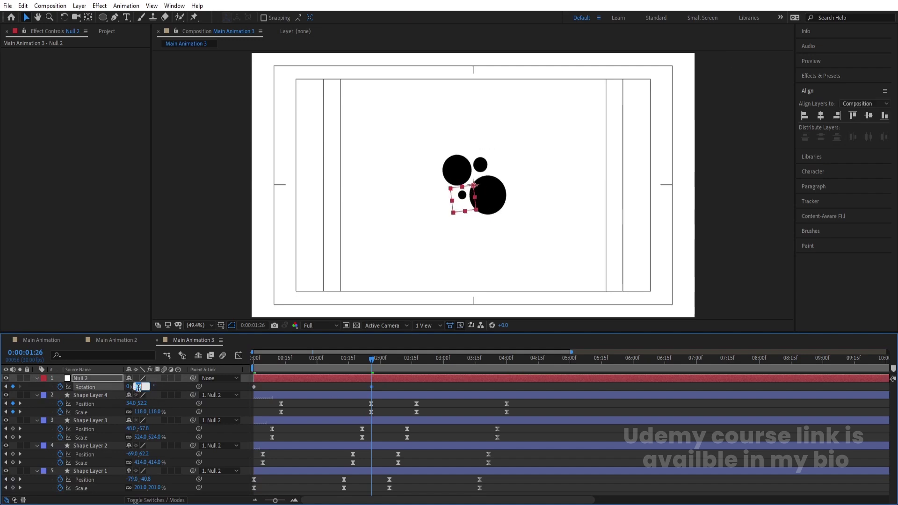
{"action": "key", "text": "Return"}
{"action": "key", "text": "space"}
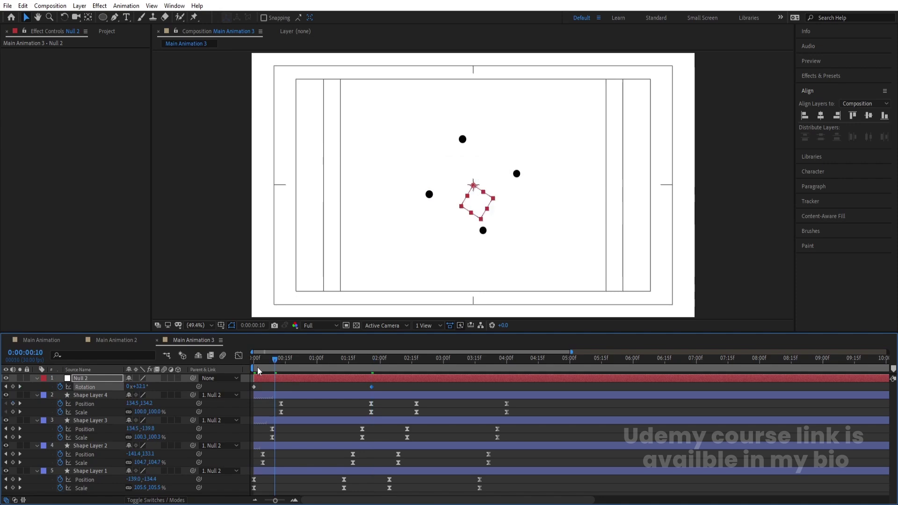
{"action": "key", "text": "space"}
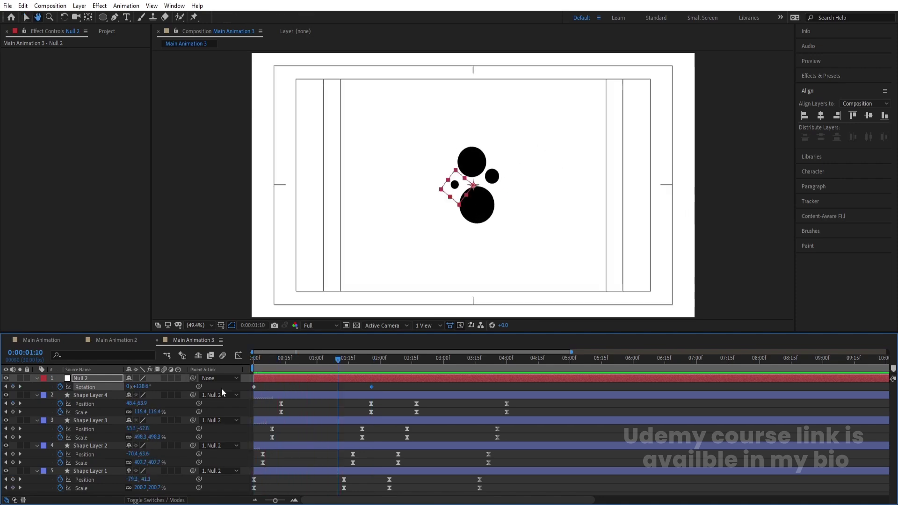
Apply Easy Ease to the null's two Rotation keyframes, raise their influence in the speed graph and preview the spin.
{"action": "left_click_drag", "start_coordinate": [387, 388], "coordinate": [195, 366]}
{"action": "key", "text": "F9"}
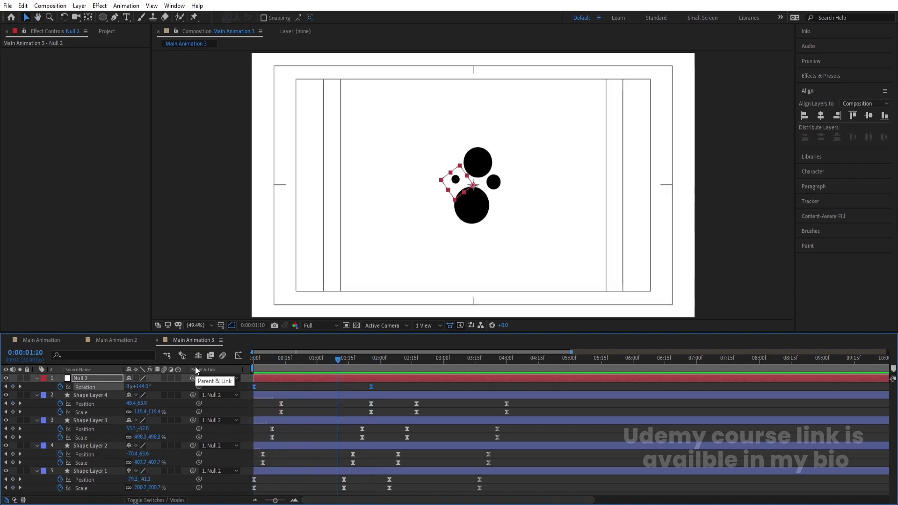
{"action": "key", "text": "shift+F3"}
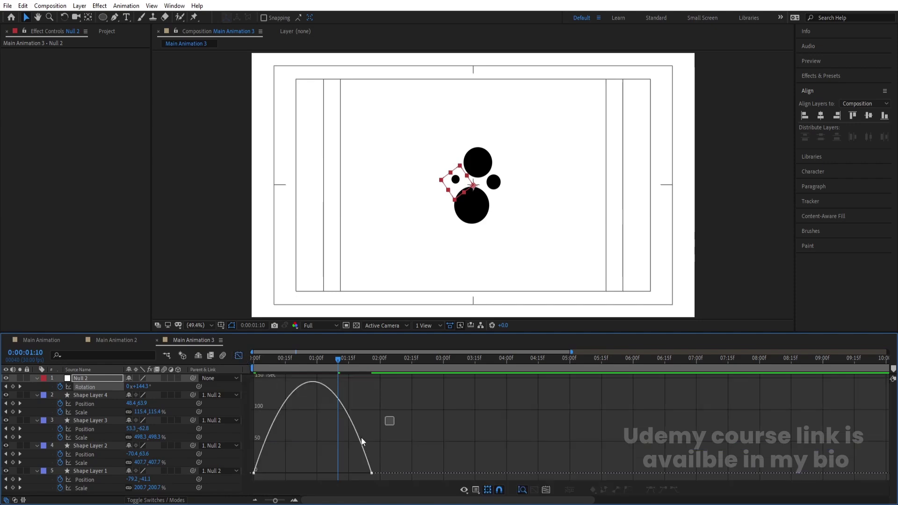
{"action": "left_click_drag", "start_coordinate": [386, 425], "coordinate": [245, 483]}
{"action": "left_click_drag", "start_coordinate": [352, 469], "coordinate": [325, 470]}
{"action": "left_click_drag", "start_coordinate": [273, 471], "coordinate": [298, 470]}
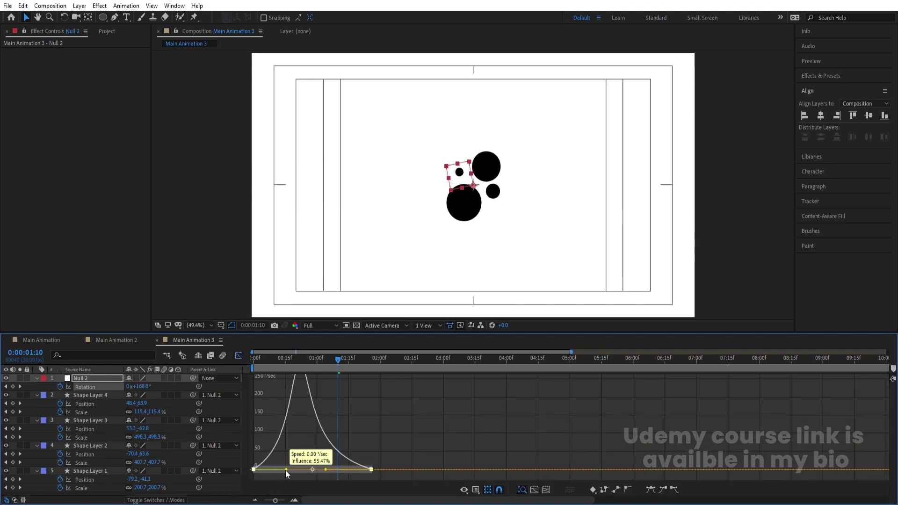
{"action": "key", "text": "space"}
{"action": "left_click_drag", "start_coordinate": [256, 367], "coordinate": [232, 368]}
{"action": "key", "text": "space"}
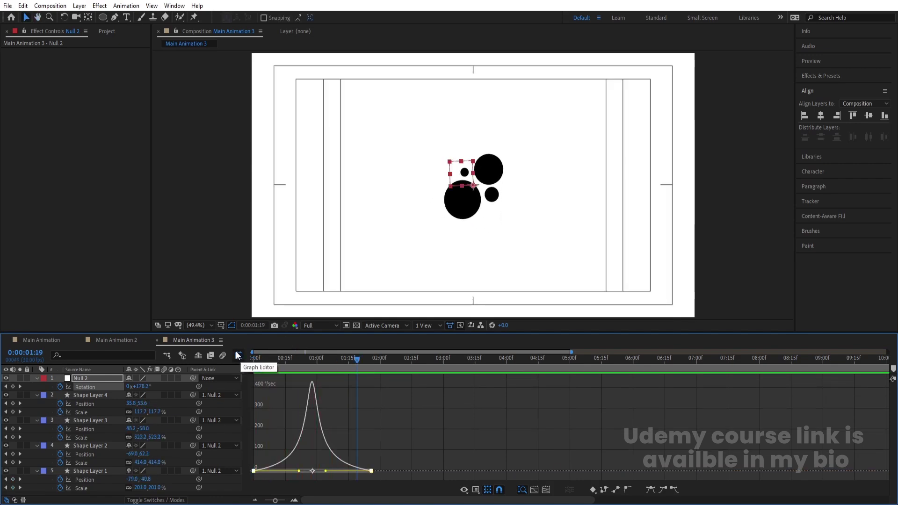
{"action": "left_click", "coordinate": [238, 355]}
{"action": "key", "text": "space"}
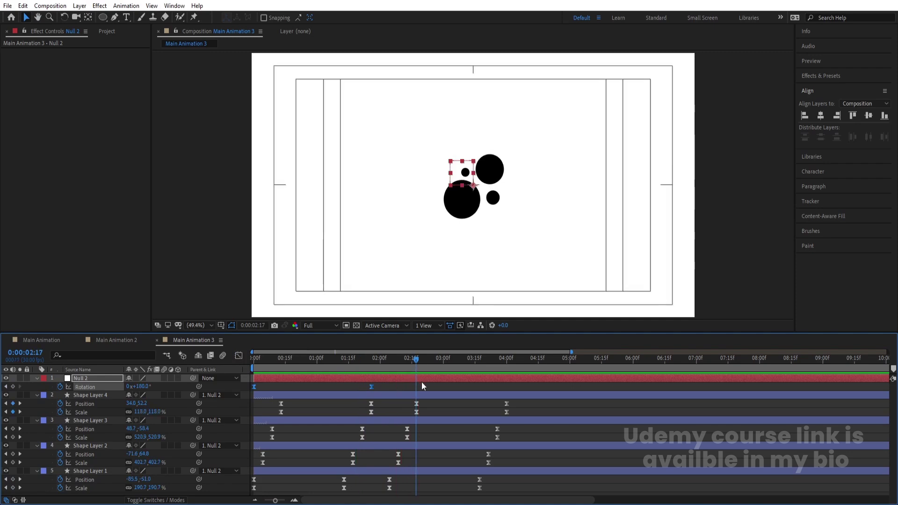
Hold the null's rotation with a keyframe at 0:00:02:04 and set Rotation to 360° at 0:00:04:00.
{"action": "left_click", "coordinate": [408, 376]}
{"action": "left_click", "coordinate": [389, 360]}
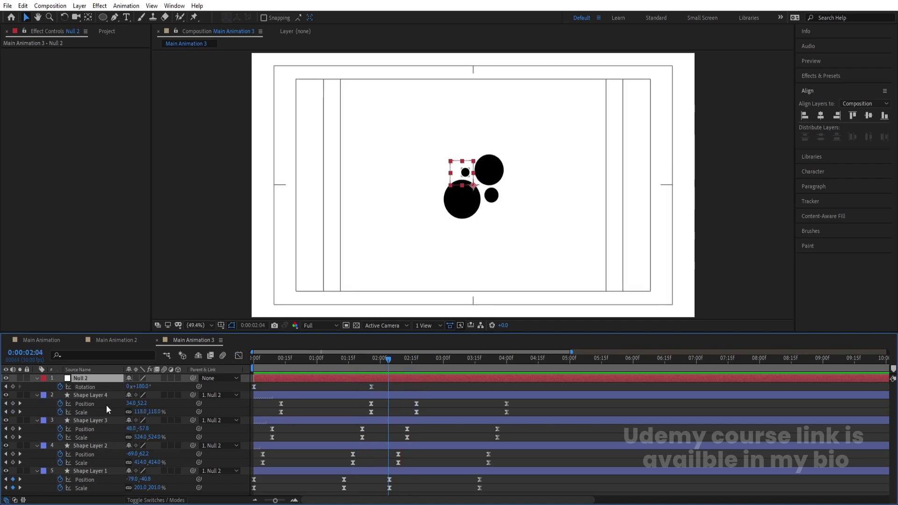
{"action": "left_click", "coordinate": [13, 387]}
{"action": "left_click_drag", "start_coordinate": [497, 359], "coordinate": [517, 378]}
{"action": "left_click", "coordinate": [140, 387]}
{"action": "type", "text": "360"}
{"action": "key", "text": "Return"}
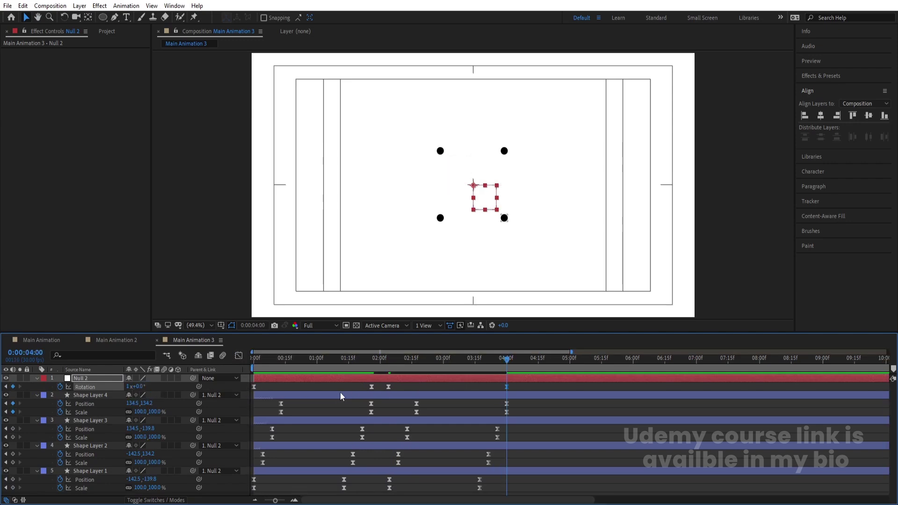
Raise the influence of the null's last two Rotation keyframes in the speed graph and preview from the start.
{"action": "left_click_drag", "start_coordinate": [385, 384], "coordinate": [532, 388]}
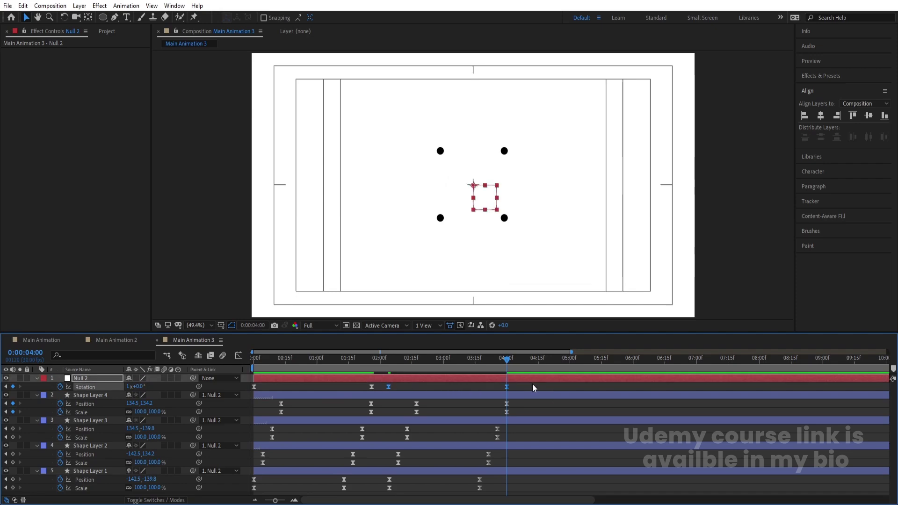
{"action": "left_click", "coordinate": [239, 356]}
{"action": "left_click_drag", "start_coordinate": [546, 435], "coordinate": [383, 491]}
{"action": "left_click_drag", "start_coordinate": [487, 469], "coordinate": [465, 467]}
{"action": "left_click_drag", "start_coordinate": [409, 470], "coordinate": [459, 470]}
{"action": "key", "text": "Home"}
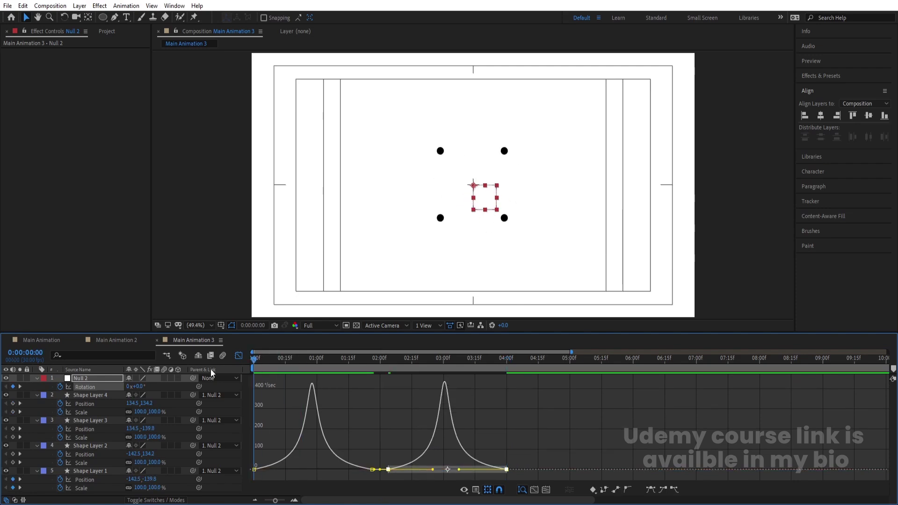
{"action": "left_click", "coordinate": [238, 354]}
{"action": "key", "text": "space"}
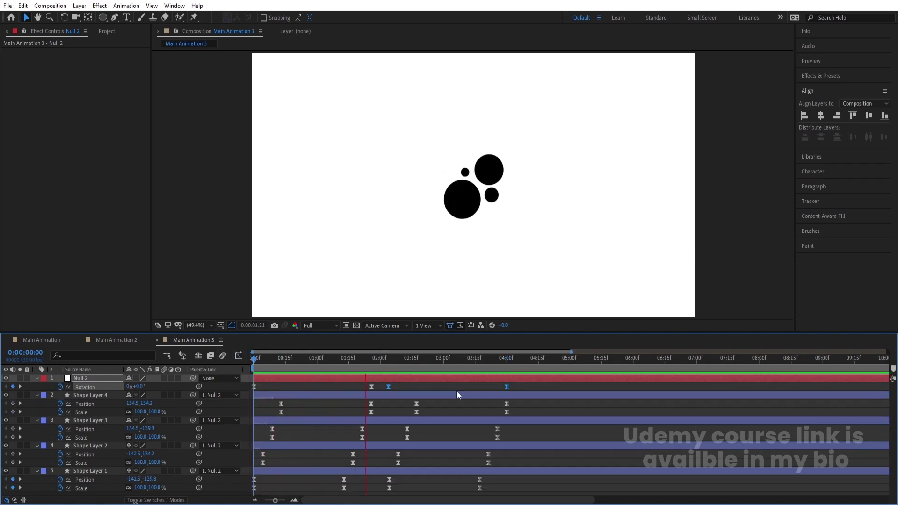
End the work area at 0:00:04:00, collapse the layer properties and preview the loop.
{"action": "key", "text": "space"}
{"action": "left_click", "coordinate": [461, 388]}
{"action": "key", "text": "k"}
{"action": "key", "text": "k"}
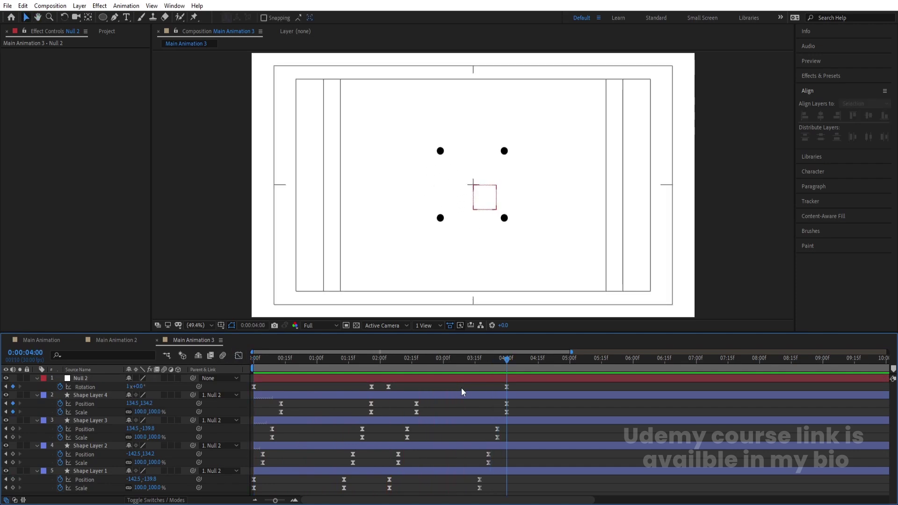
{"action": "key", "text": "n"}
{"action": "key", "text": "u"}
{"action": "key", "text": "space"}
{"action": "key", "text": "space"}
Pre-compose the null and all four shape layers at the start of the timeline into a composition named Animation.
{"action": "left_click", "coordinate": [253, 360]}
{"action": "left_click_drag", "start_coordinate": [122, 441], "coordinate": [59, 376]}
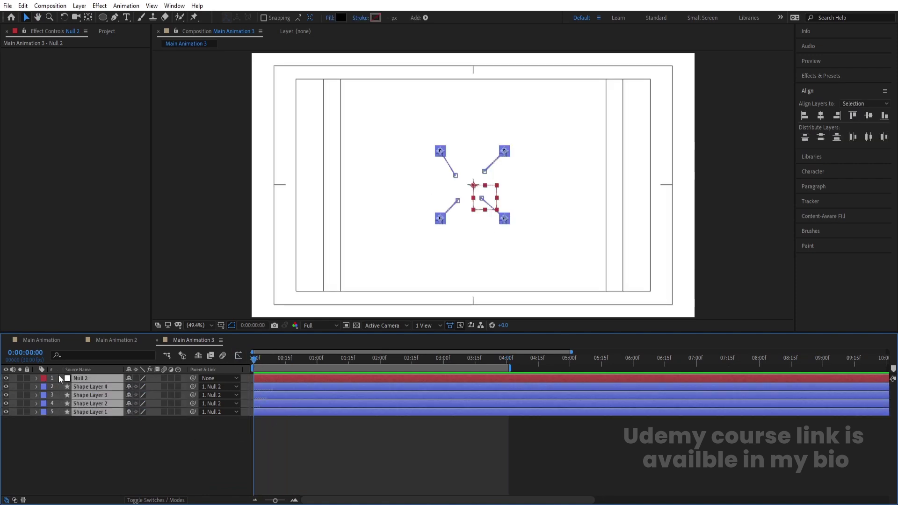
{"action": "key", "text": "ctrl+shift+c"}
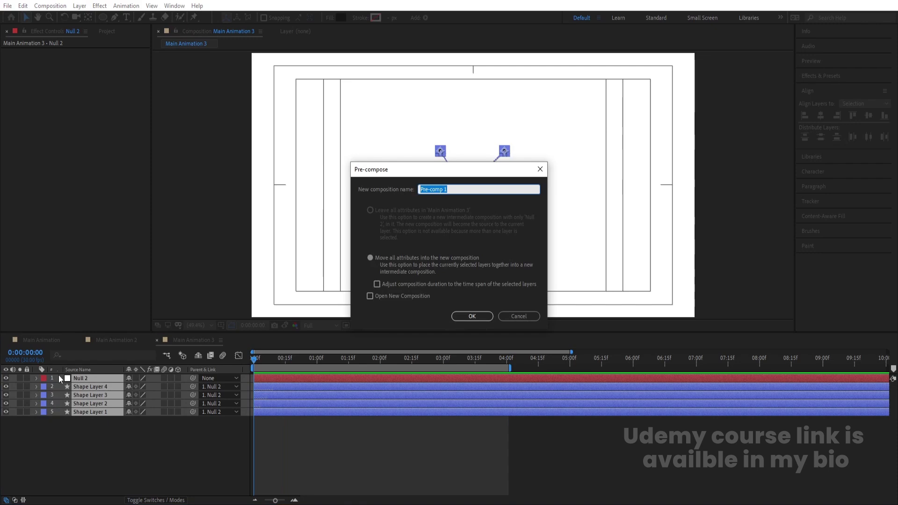
{"action": "type", "text": "Ani"}
{"action": "key", "text": "Return"}
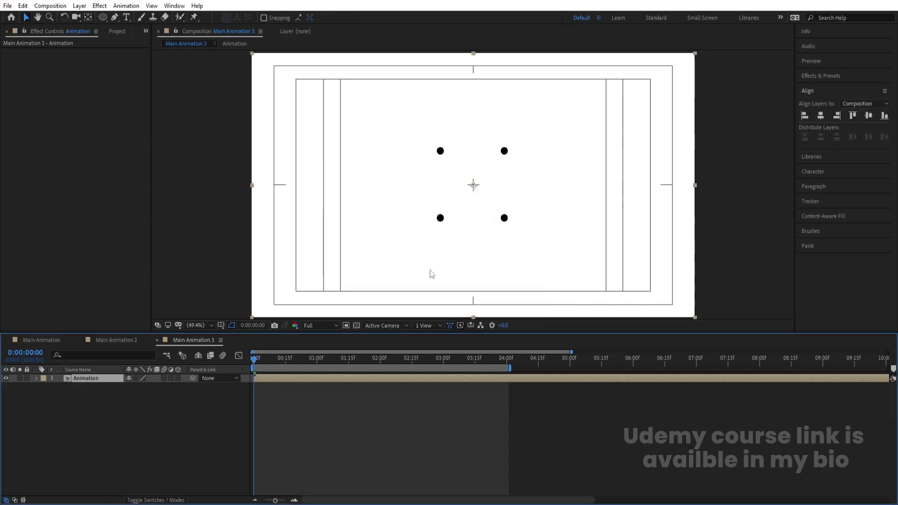
Find the Echo effect and apply it to the Animation layer.
{"action": "left_click", "coordinate": [825, 76]}
{"action": "left_click", "coordinate": [830, 88]}
{"action": "type", "text": "ech"}
{"action": "double_click", "coordinate": [826, 145]}
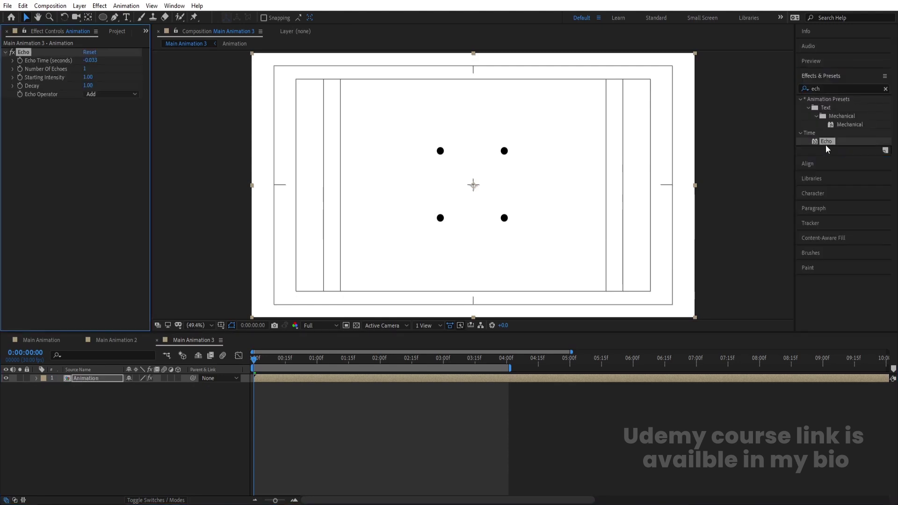
Set Echo's Number Of Echoes to 20 and its Echo Time to -0.003 seconds.
{"action": "left_click", "coordinate": [85, 69]}
{"action": "type", "text": "20"}
{"action": "key", "text": "Return"}
{"action": "left_click", "coordinate": [91, 61]}
{"action": "left_click", "coordinate": [96, 61]}
{"action": "type", "text": "0"}
{"action": "left_click", "coordinate": [102, 132]}
Lower the preview resolution to Quarter and play the echoed animation through the work area.
{"action": "key", "text": "space"}
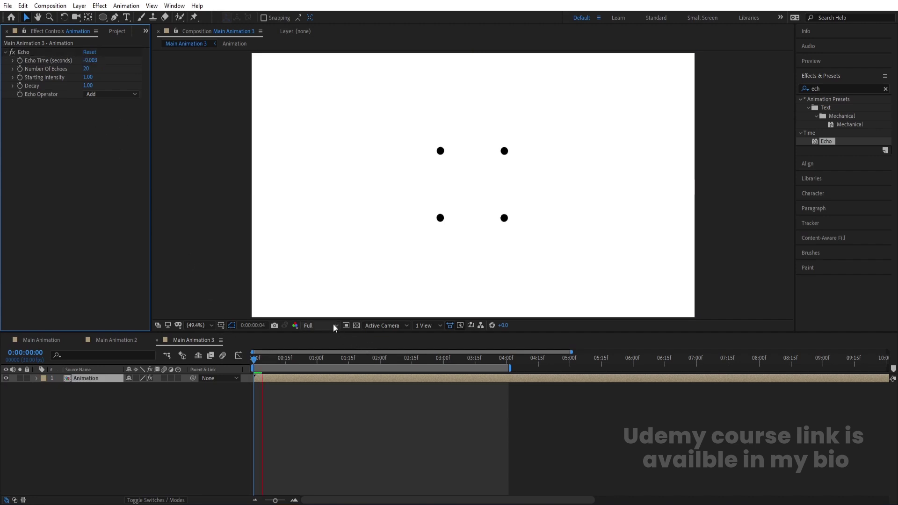
{"action": "left_click", "coordinate": [321, 327]}
{"action": "left_click", "coordinate": [319, 381]}
{"action": "key", "text": "space"}
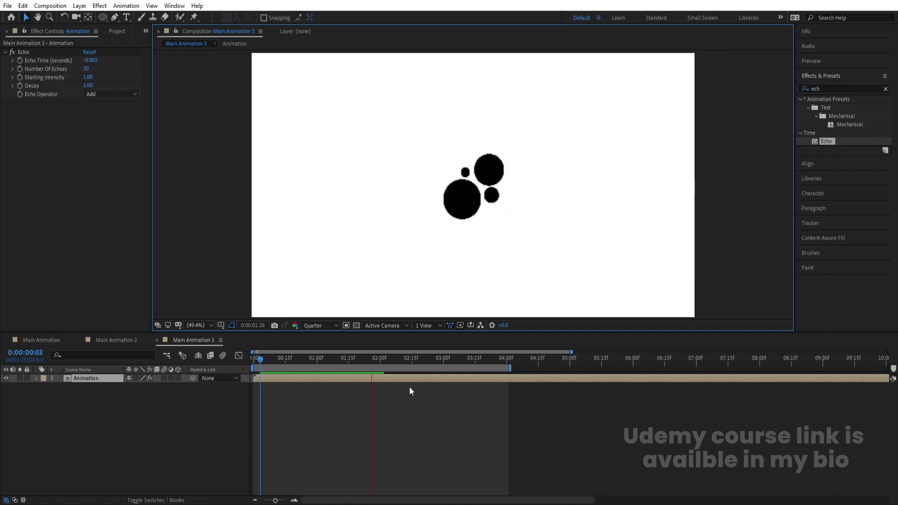
{"action": "key", "text": "space"}
{"action": "key", "text": "space"}
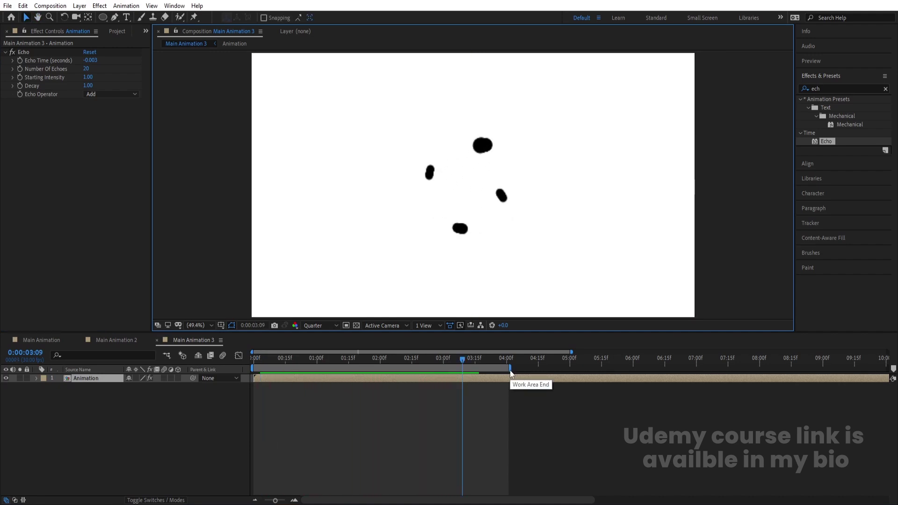
{"action": "key", "text": "space"}
{"action": "key", "text": "space"}
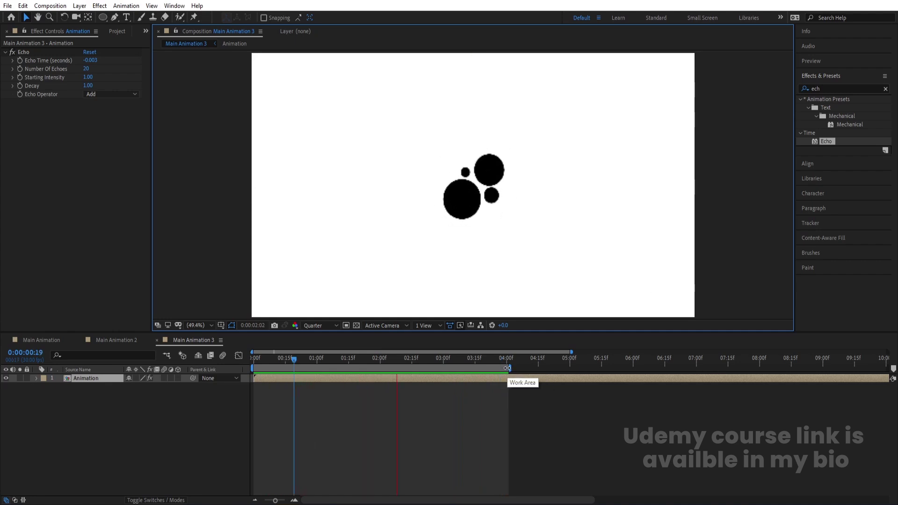
{"action": "key", "text": "space"}
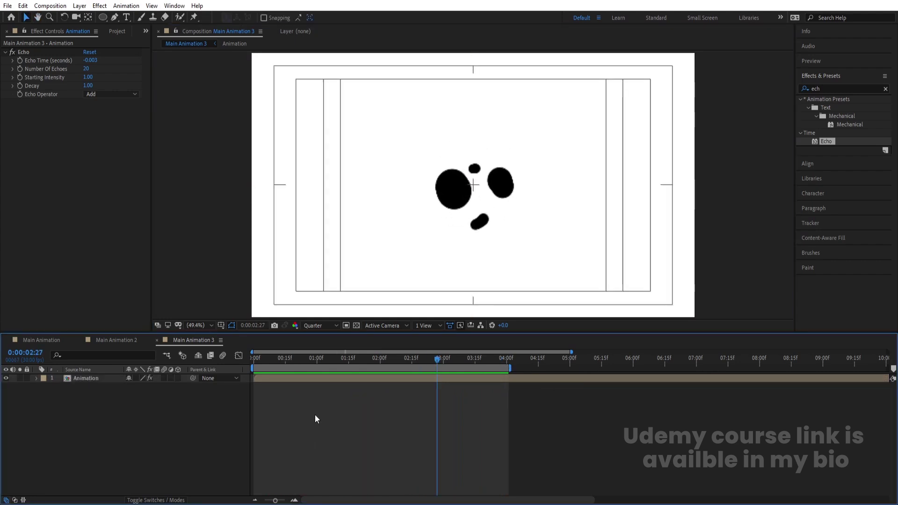
Switch to the Main Animation composition, preview it briefly and fill the left dot, Shape Layer 1, with bright blue at the first frame.
{"action": "left_click", "coordinate": [55, 342]}
{"action": "key", "text": "space"}
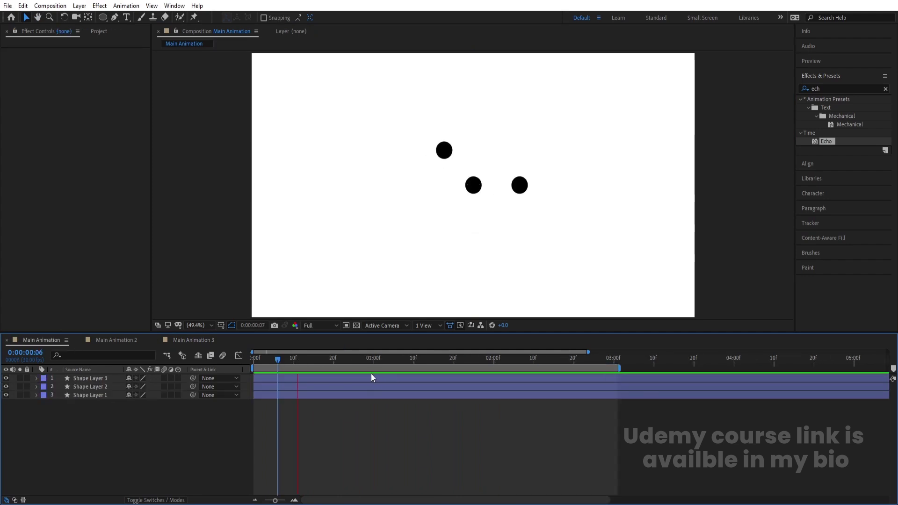
{"action": "key", "text": "space"}
{"action": "left_click_drag", "start_coordinate": [293, 361], "coordinate": [157, 356]}
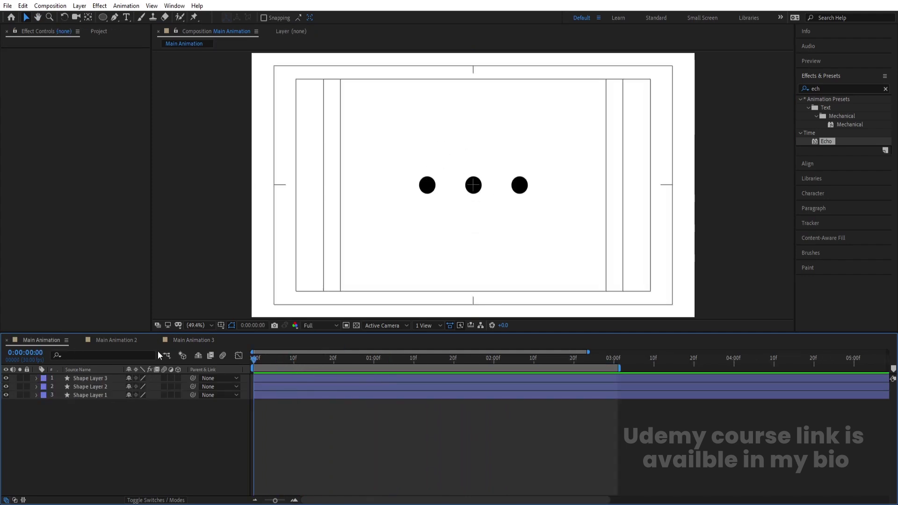
{"action": "left_click", "coordinate": [428, 187]}
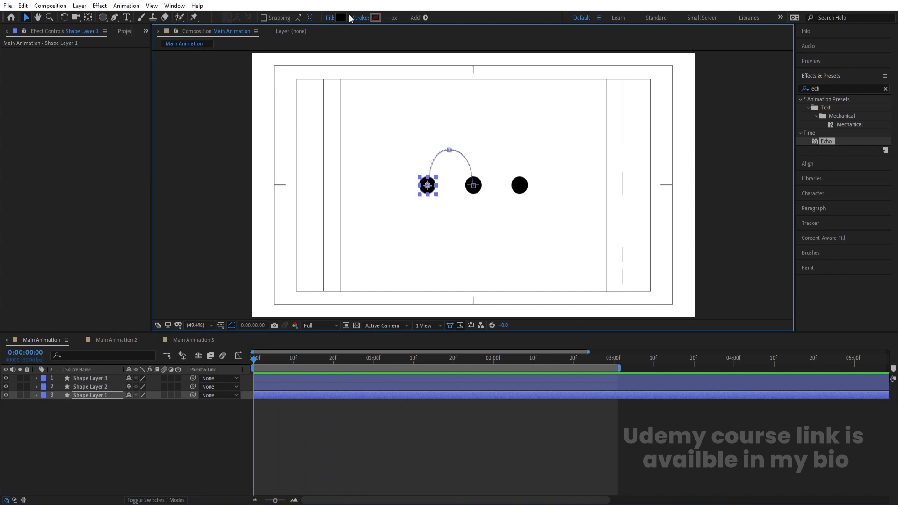
{"action": "left_click", "coordinate": [342, 18]}
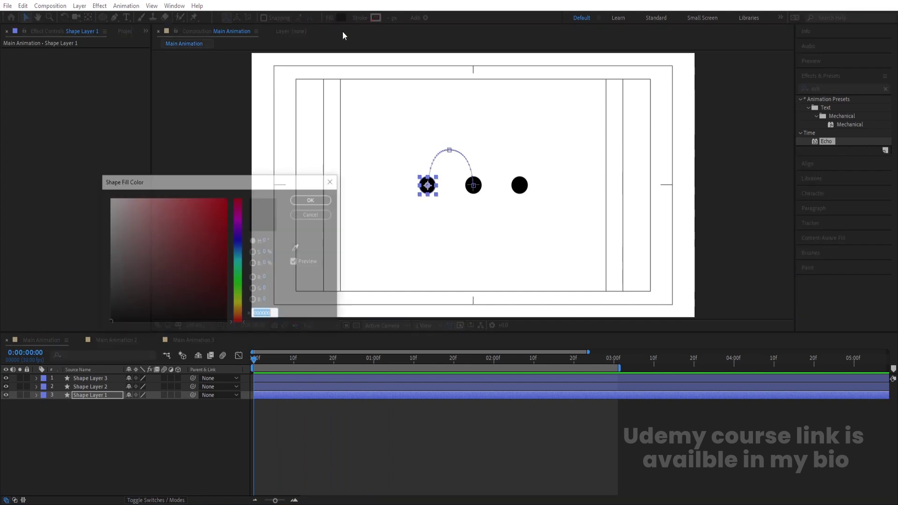
{"action": "left_click", "coordinate": [238, 250]}
{"action": "left_click", "coordinate": [219, 208]}
{"action": "key", "text": "Return"}
Fill the middle dot, Shape Layer 2, with green 00FF6C.
{"action": "left_click", "coordinate": [474, 185]}
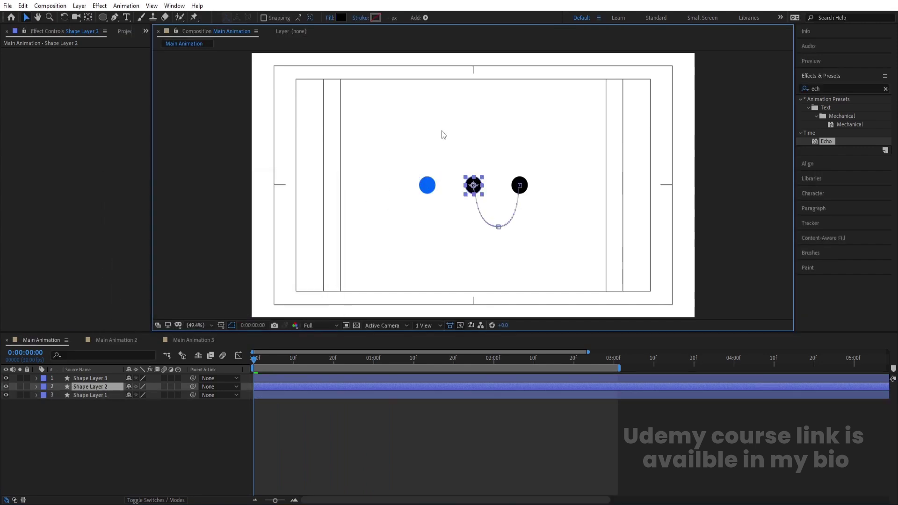
{"action": "left_click", "coordinate": [340, 18]}
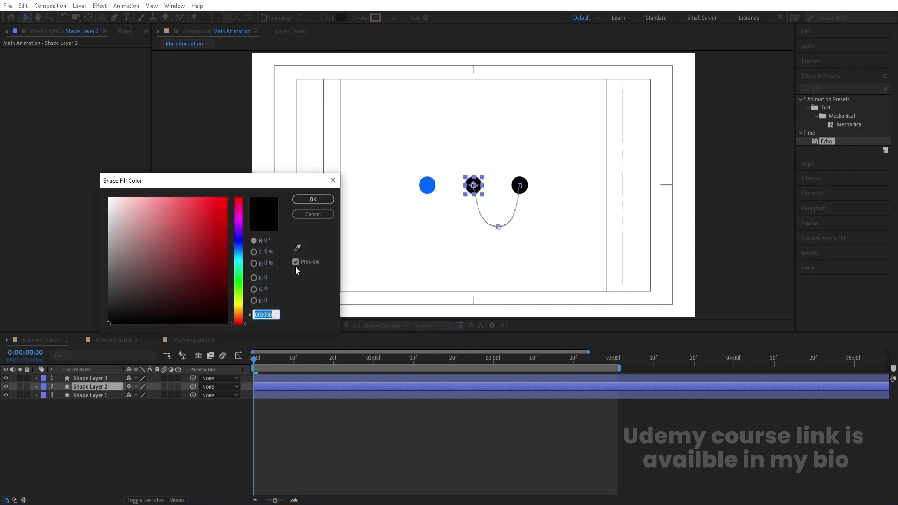
{"action": "left_click", "coordinate": [239, 273]}
{"action": "left_click", "coordinate": [215, 243]}
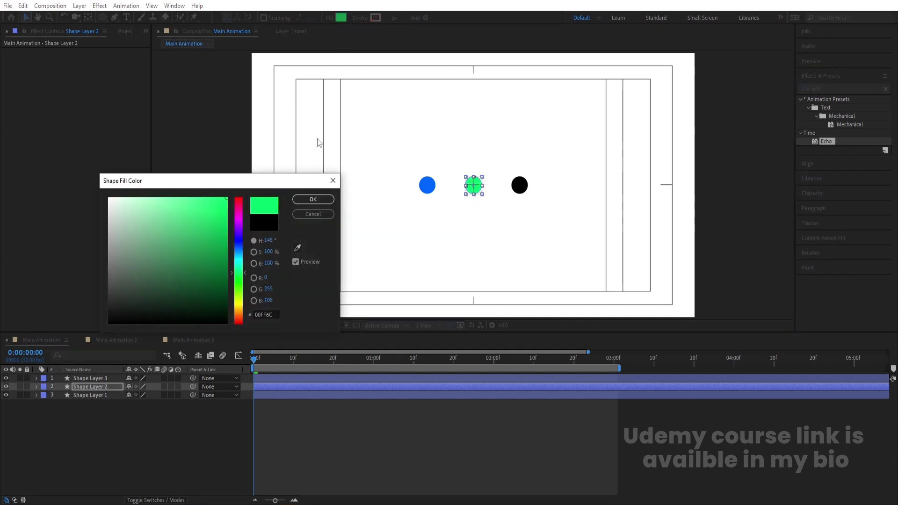
{"action": "key", "text": "Return"}
{"action": "key", "text": "Num_Lock"}
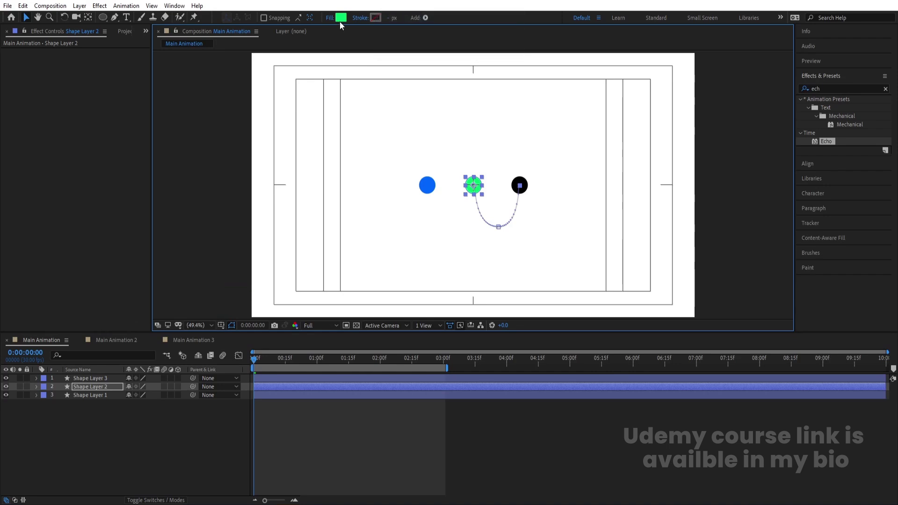
Change the middle dot's fill colour to orange FF7800.
{"action": "left_click", "coordinate": [340, 20]}
{"action": "left_click", "coordinate": [241, 314]}
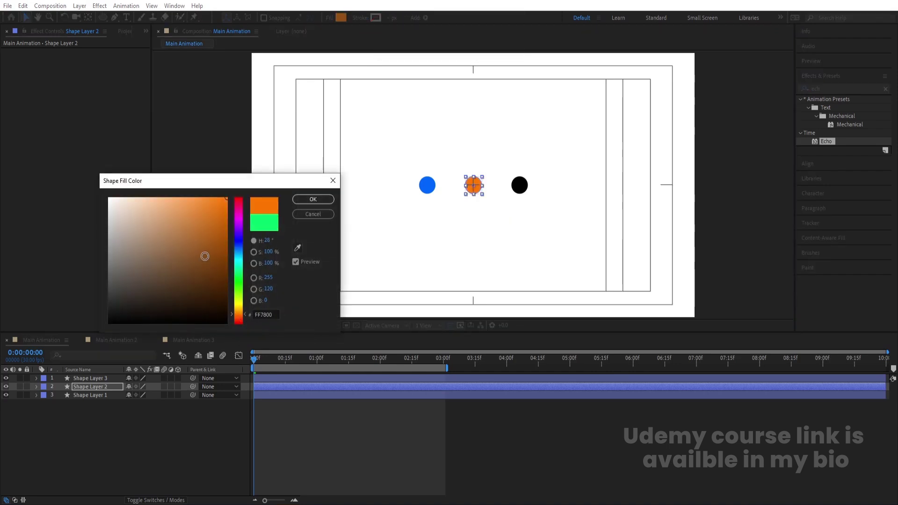
{"action": "left_click", "coordinate": [313, 199]}
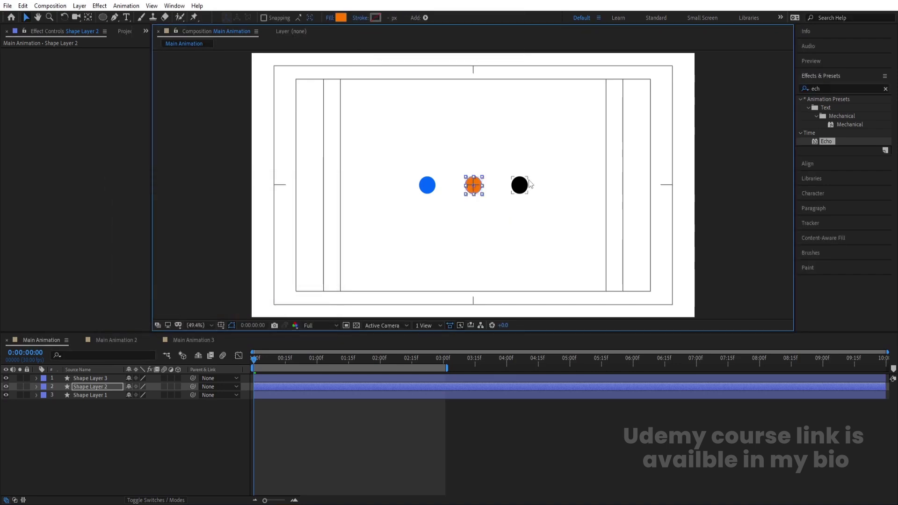
{"action": "left_click", "coordinate": [346, 139]}
Fill the right dot, Shape Layer 3, with violet-blue 4200FF.
{"action": "left_click", "coordinate": [518, 185]}
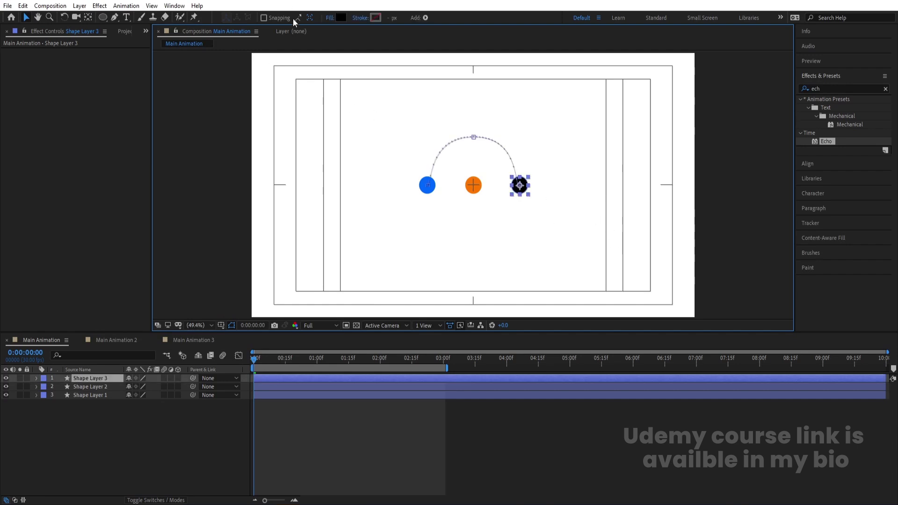
{"action": "left_click", "coordinate": [340, 17]}
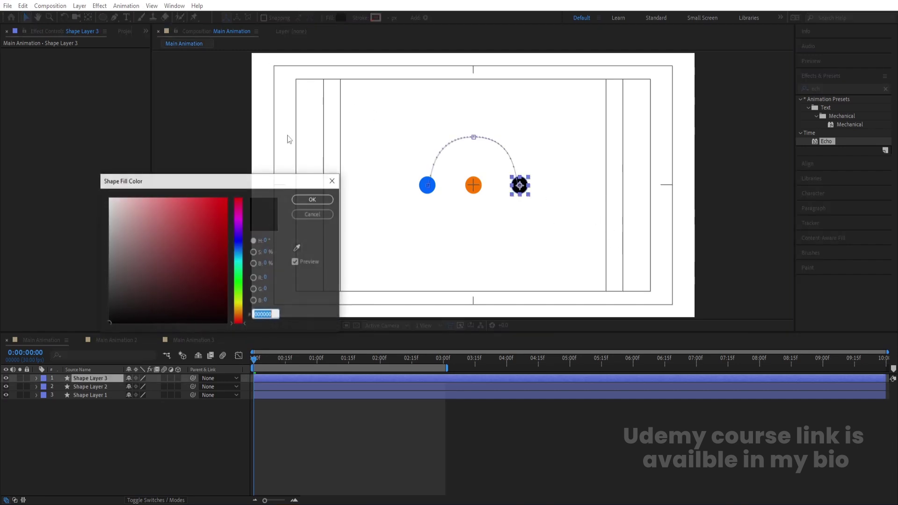
{"action": "left_click", "coordinate": [238, 233]}
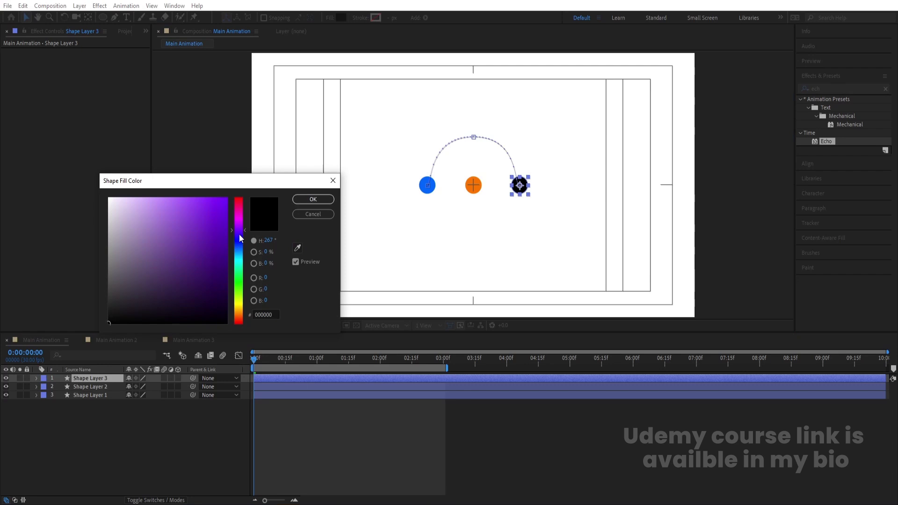
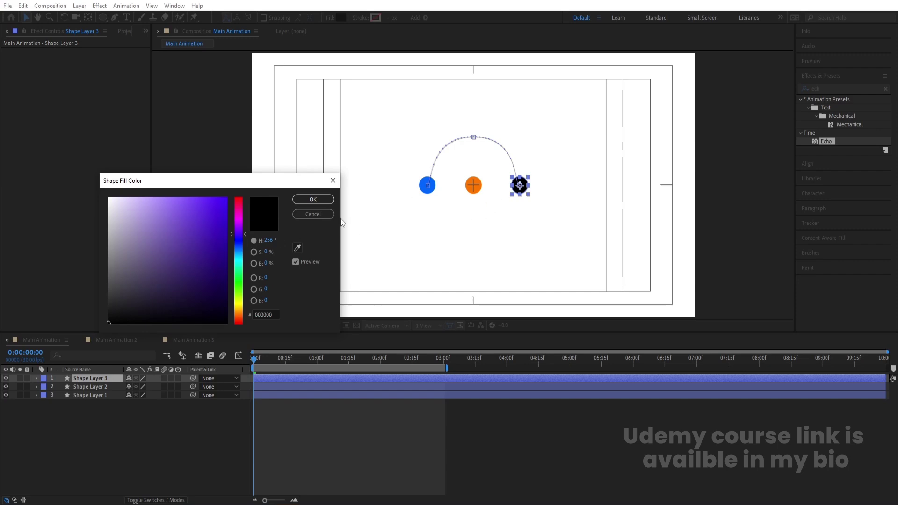
{"action": "left_click_drag", "start_coordinate": [205, 208], "coordinate": [290, 167]}
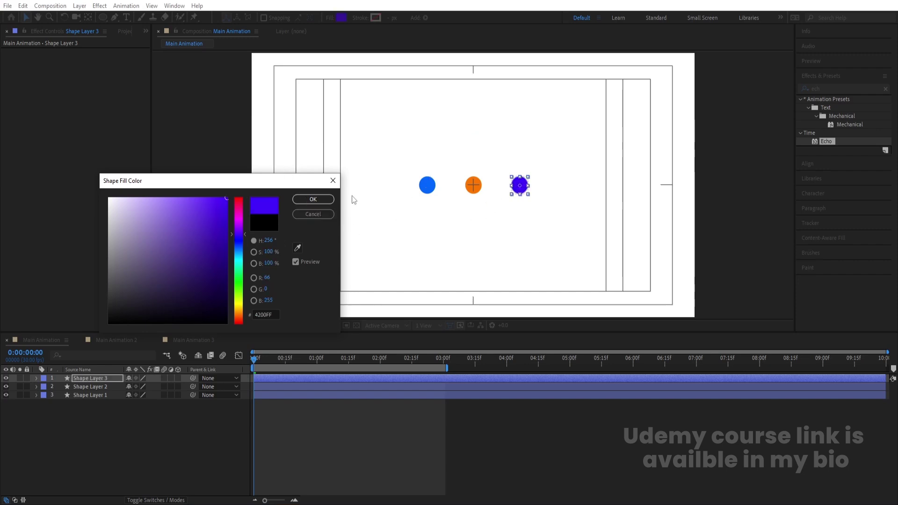
{"action": "left_click", "coordinate": [327, 203]}
Filter all three shape layers for their fill properties and keyframe Shape Layer 3's fill Color at 0:00:00:00.
{"action": "left_click_drag", "start_coordinate": [110, 418], "coordinate": [75, 372]}
{"action": "left_click", "coordinate": [74, 355]}
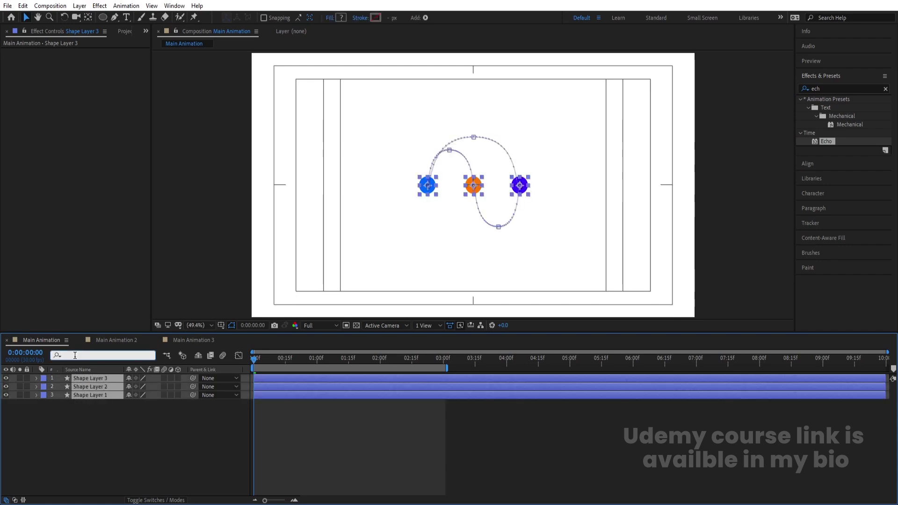
{"action": "type", "text": "fil"}
{"action": "left_click", "coordinate": [61, 403]}
{"action": "left_click", "coordinate": [60, 403]}
{"action": "left_click", "coordinate": [76, 429]}
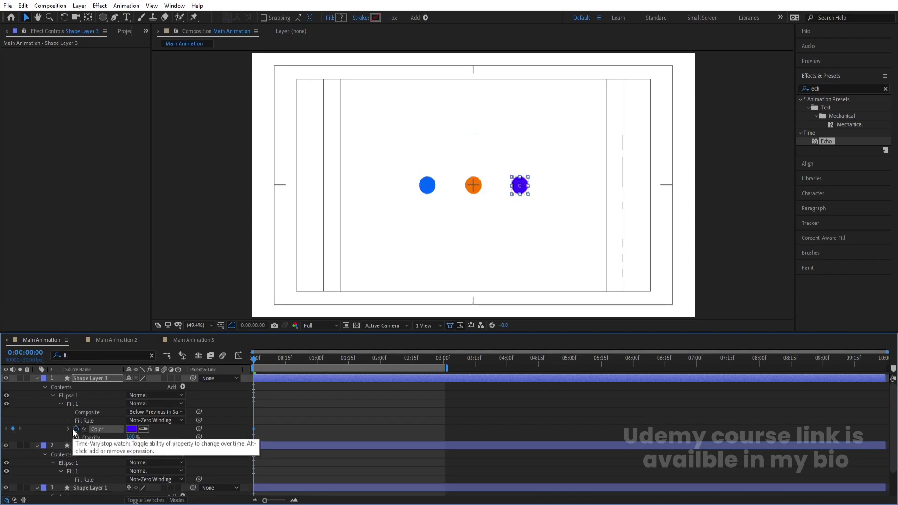
Add fill Color keyframes at 0:00:00:00 to Shape Layer 2 and Shape Layer 1.
{"action": "left_click", "coordinate": [61, 471]}
{"action": "left_click", "coordinate": [61, 471]}
{"action": "scroll", "coordinate": [61, 472], "scroll_direction": "down", "scroll_amount": 1}
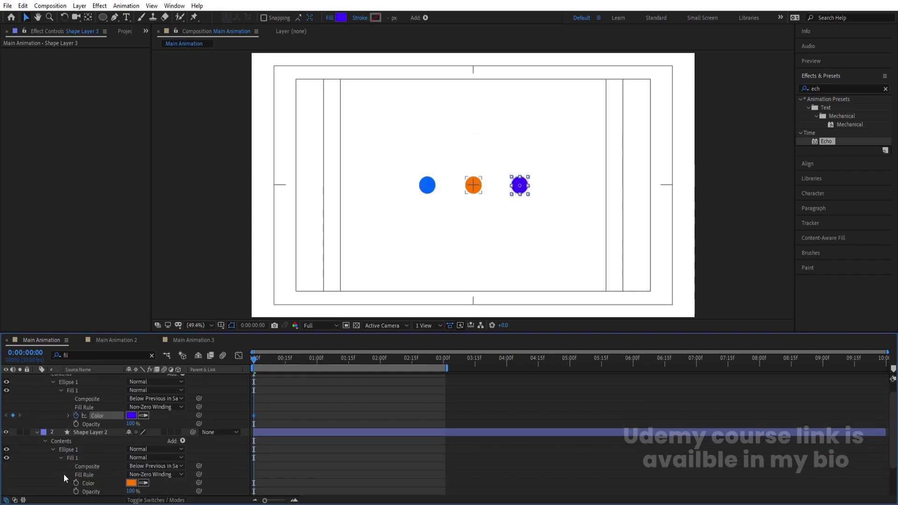
{"action": "left_click", "coordinate": [74, 476]}
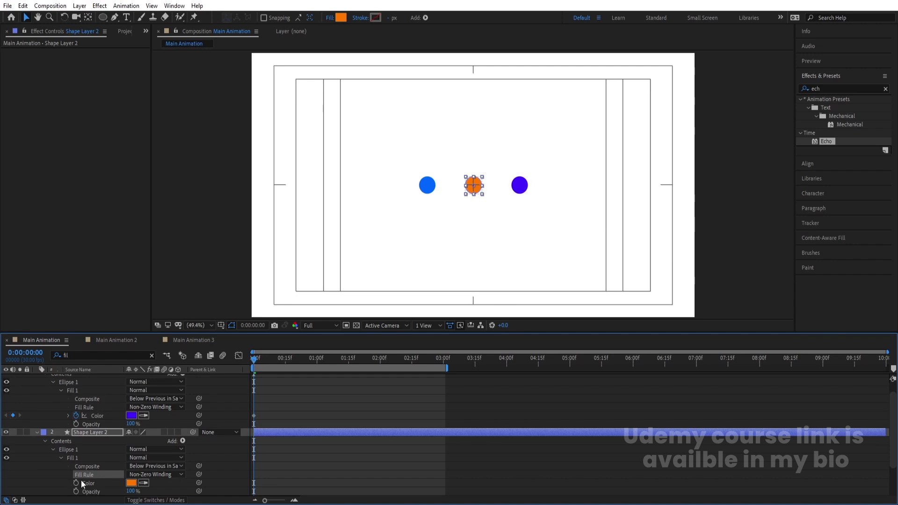
{"action": "left_click", "coordinate": [76, 483]}
{"action": "scroll", "coordinate": [286, 467], "scroll_direction": "down", "scroll_amount": 3}
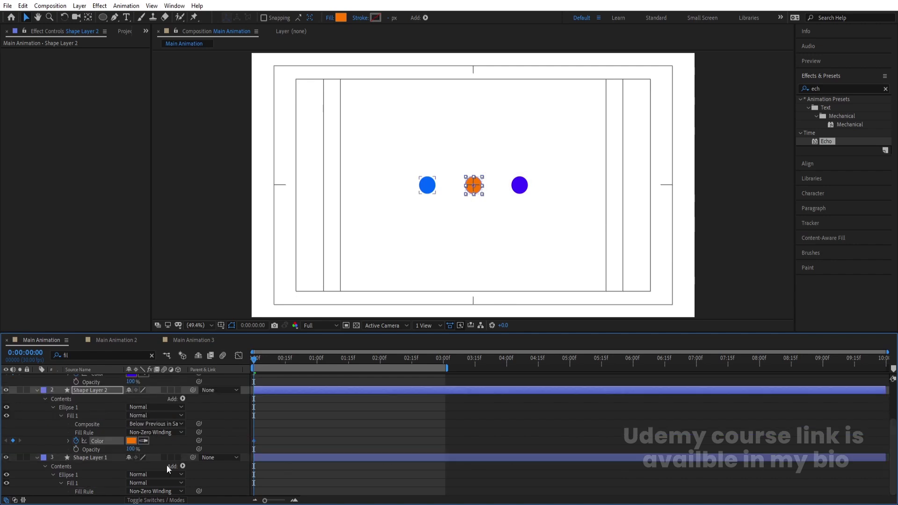
{"action": "left_click", "coordinate": [61, 483]}
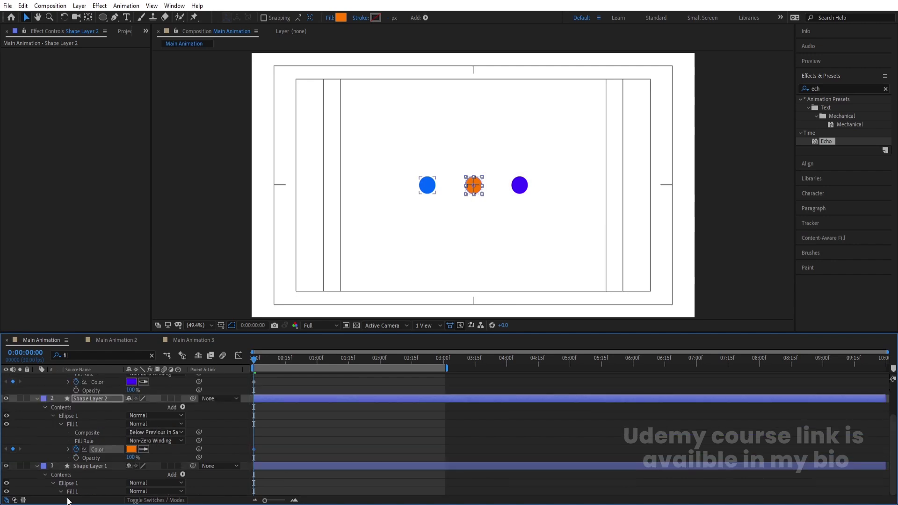
{"action": "scroll", "coordinate": [60, 490], "scroll_direction": "down", "scroll_amount": 2}
{"action": "left_click", "coordinate": [76, 484]}
{"action": "left_click", "coordinate": [313, 455]}
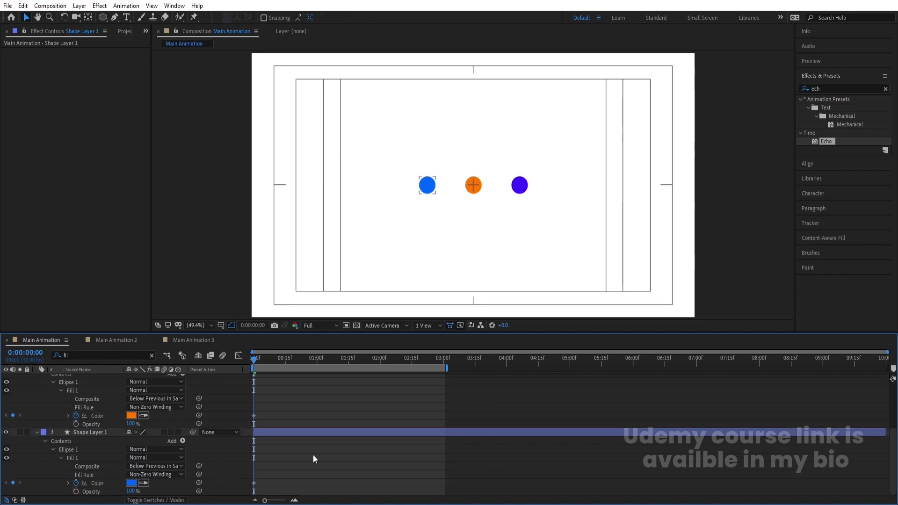
Select all three shape layers and reveal only their keyframed properties in the timeline.
{"action": "key", "text": "u"}
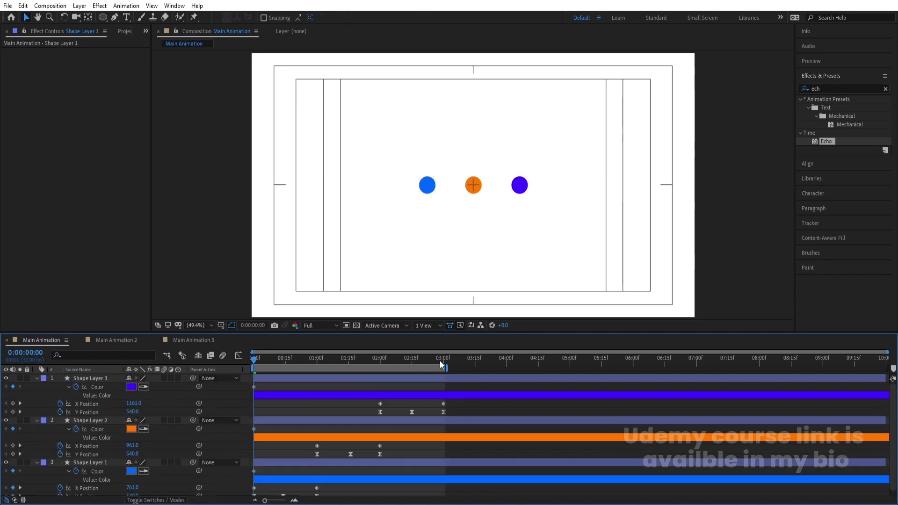
{"action": "key", "text": "u"}
{"action": "left_click", "coordinate": [148, 392]}
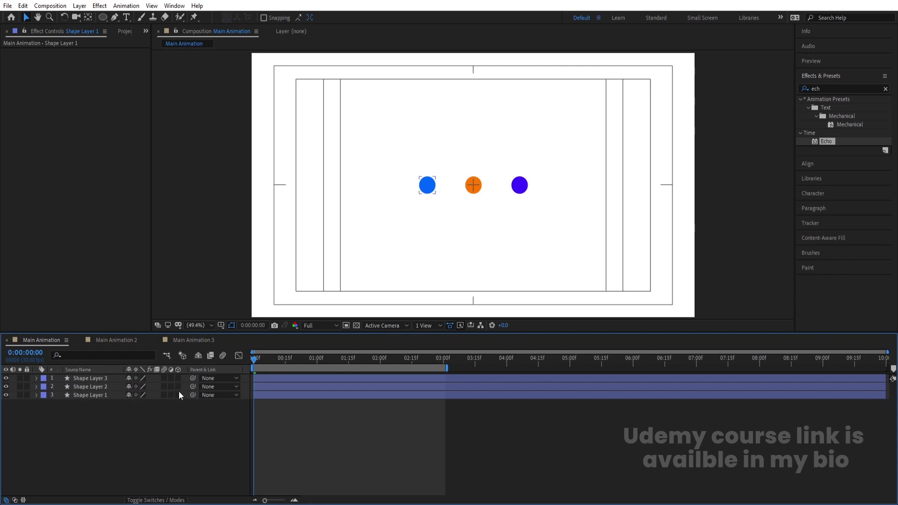
{"action": "left_click_drag", "start_coordinate": [100, 409], "coordinate": [66, 381]}
{"action": "key", "text": "u"}
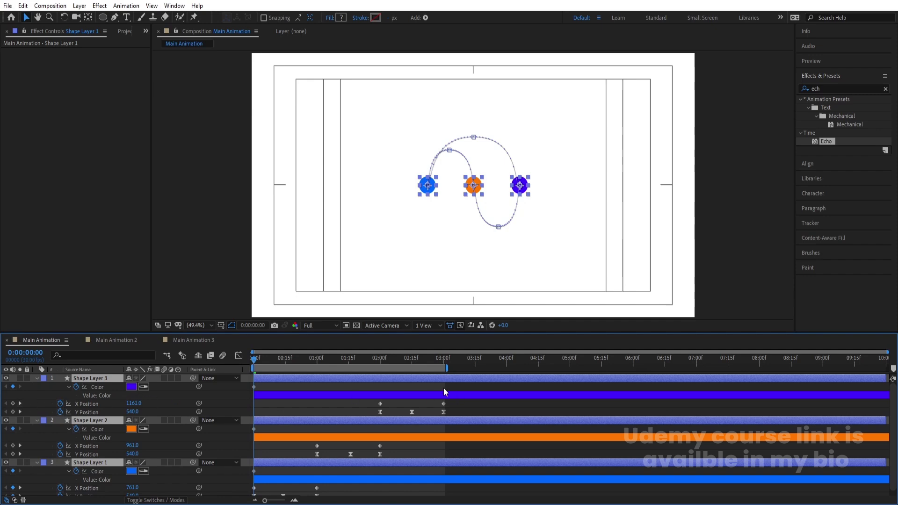
Add fill Color keyframes at 0:00:03:00 to Shape Layer 3, Shape Layer 2 and Shape Layer 1.
{"action": "left_click", "coordinate": [435, 362]}
{"action": "key", "text": "k"}
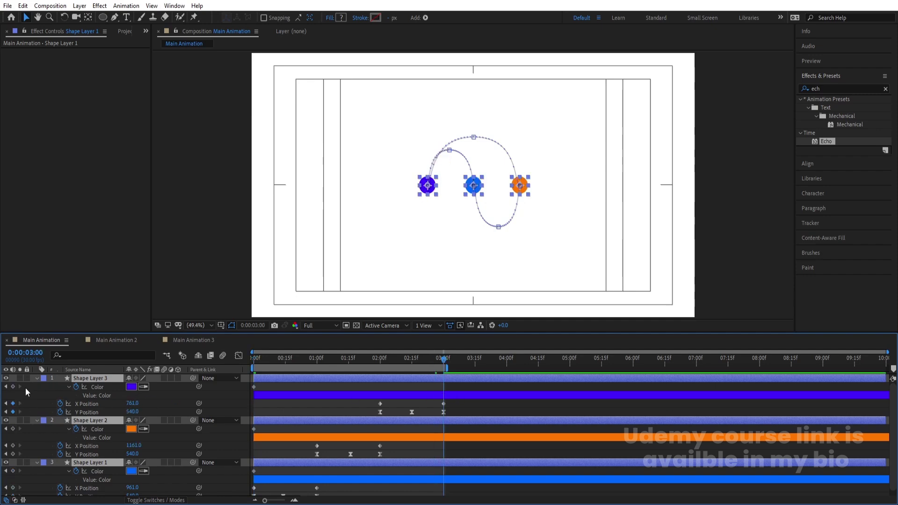
{"action": "left_click", "coordinate": [14, 386]}
{"action": "left_click", "coordinate": [14, 428]}
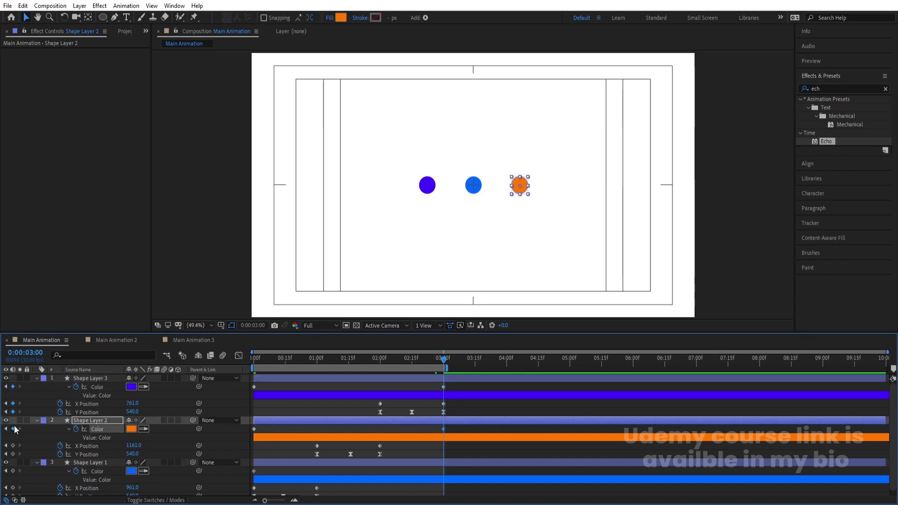
{"action": "left_click", "coordinate": [14, 471]}
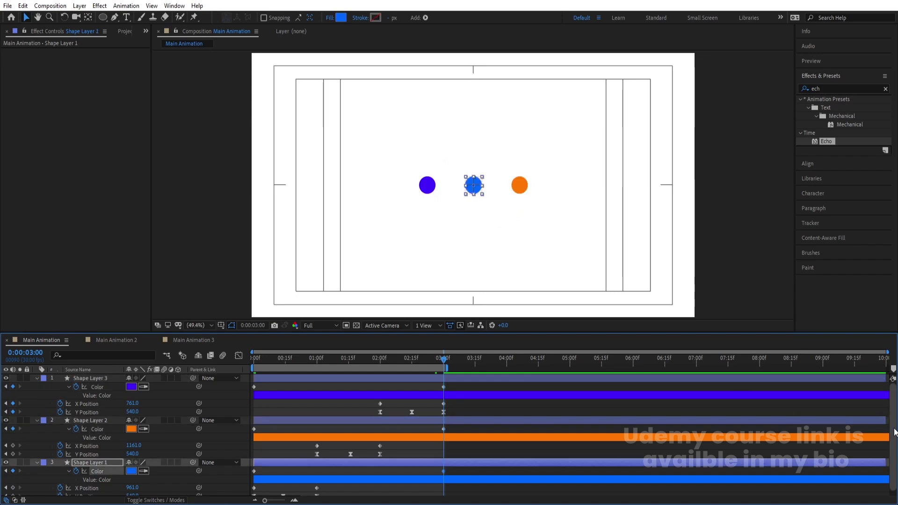
{"action": "scroll", "coordinate": [426, 414], "scroll_direction": "down", "scroll_amount": 1}
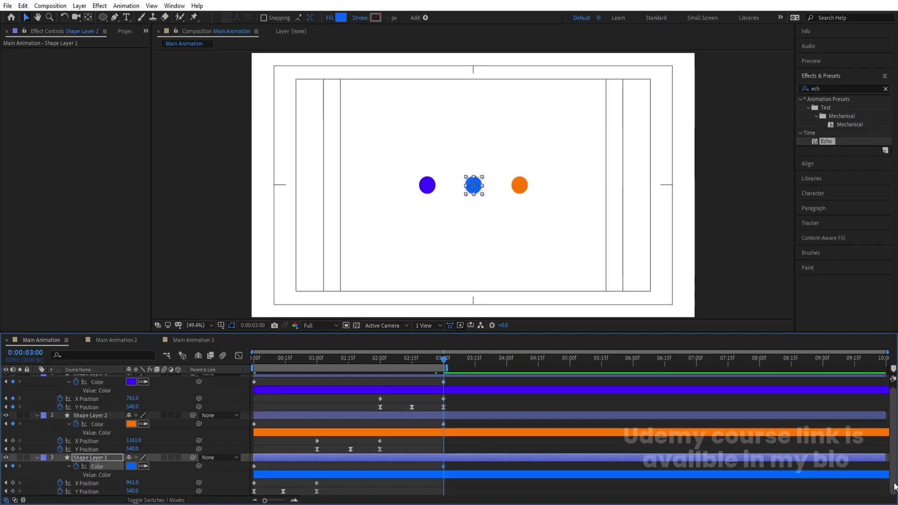
Copy Shape Layer 2's orange Color keyframe onto Shape Layer 1's fill Color at 0:00:01:00.
{"action": "left_click", "coordinate": [317, 358]}
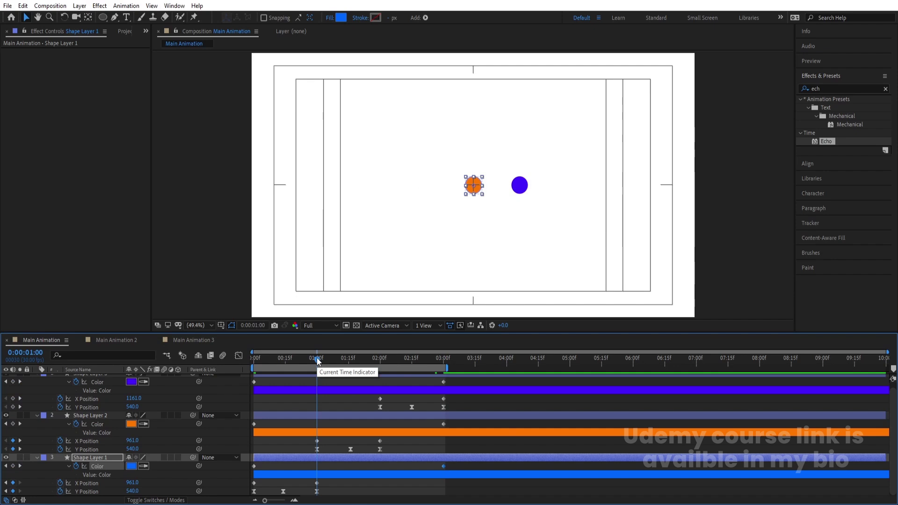
{"action": "left_click", "coordinate": [254, 424]}
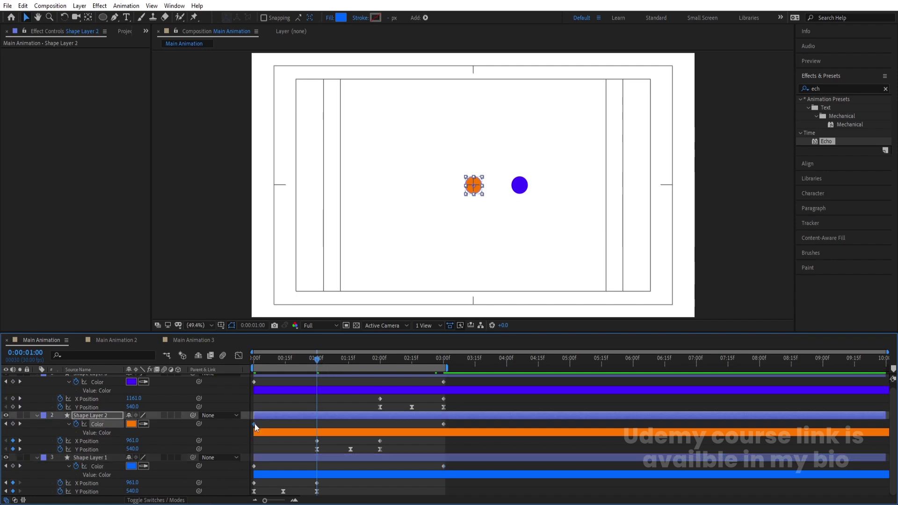
{"action": "left_click", "coordinate": [311, 458]}
{"action": "key", "text": "ctrl+v"}
{"action": "key", "text": "ctrl+z"}
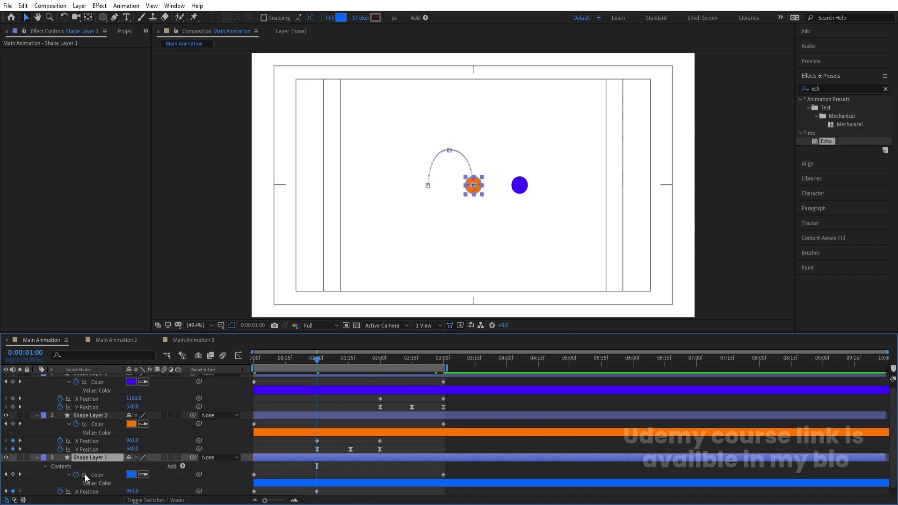
{"action": "left_click", "coordinate": [14, 474]}
{"action": "key", "text": "ctrl+v"}
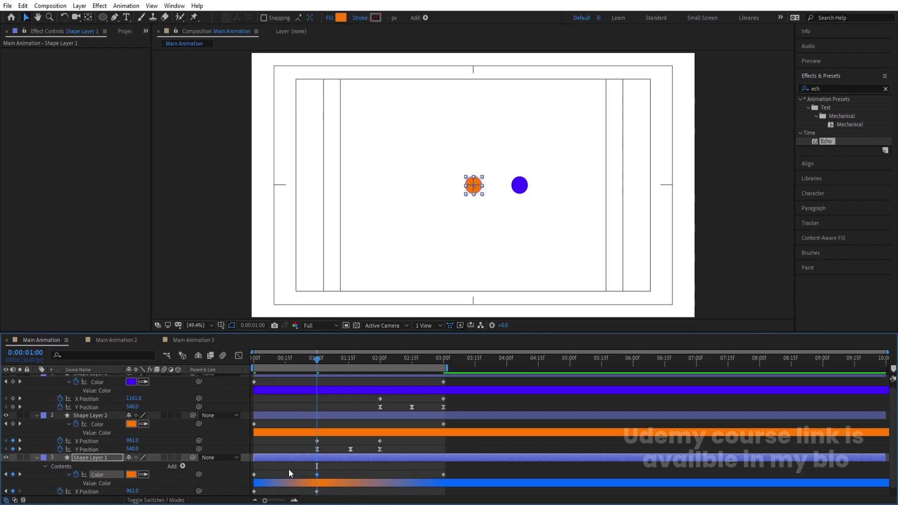
Paste Shape Layer 1's blue Color keyframe onto Shape Layer 2's fill Color at 0:00:01:00.
{"action": "left_click_drag", "start_coordinate": [317, 359], "coordinate": [298, 360]}
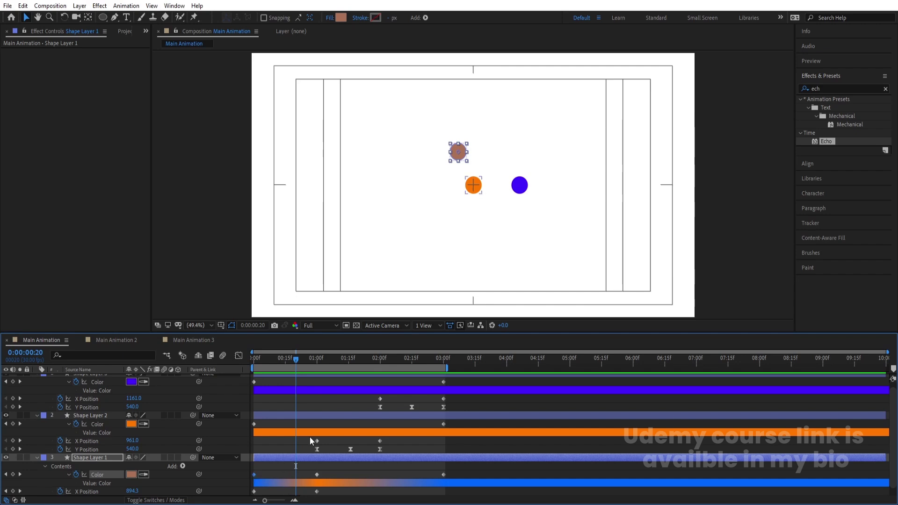
{"action": "key", "text": "k"}
{"action": "left_click", "coordinate": [320, 417]}
{"action": "left_click", "coordinate": [12, 423]}
{"action": "key", "text": "ctrl+v"}
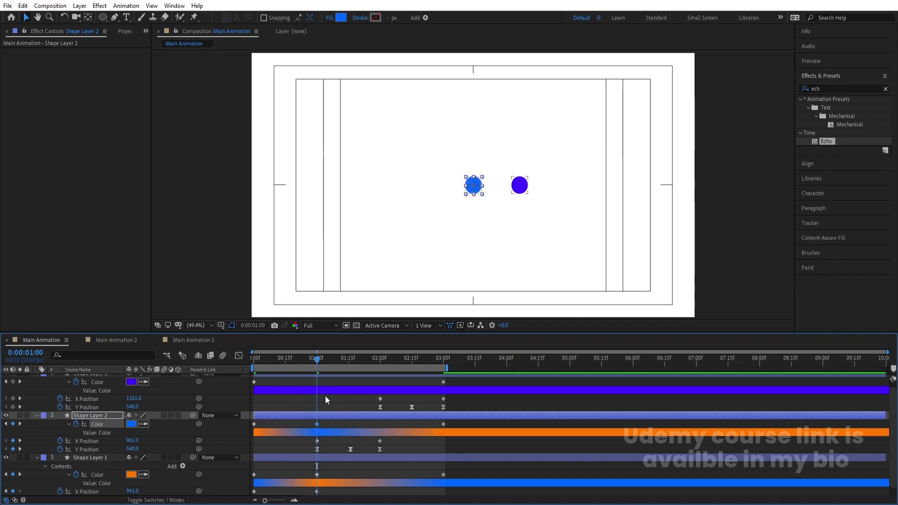
Delete the Color keyframes at 0:00:01:00 from Shape Layer 2 and Shape Layer 1.
{"action": "left_click", "coordinate": [322, 376]}
{"action": "left_click", "coordinate": [317, 424]}
{"action": "key", "text": "Delete"}
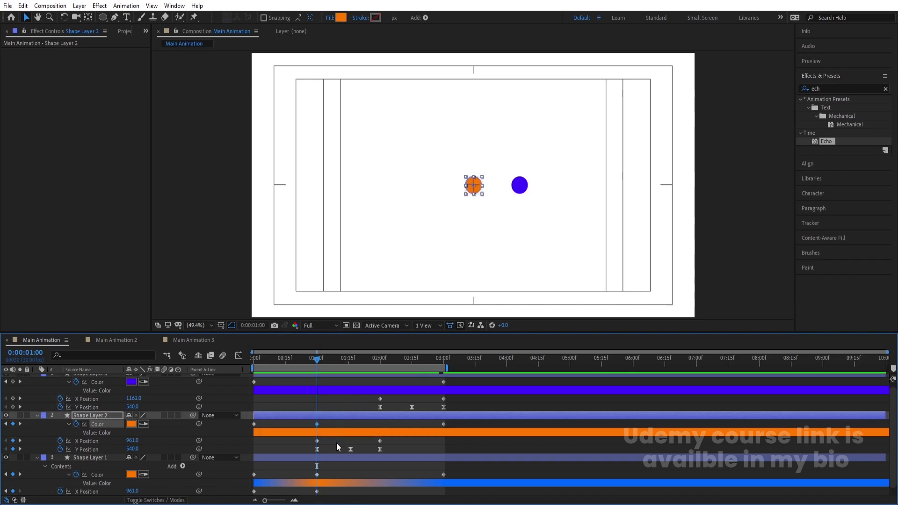
{"action": "left_click", "coordinate": [317, 475]}
{"action": "key", "text": "Delete"}
{"action": "key", "text": "Delete"}
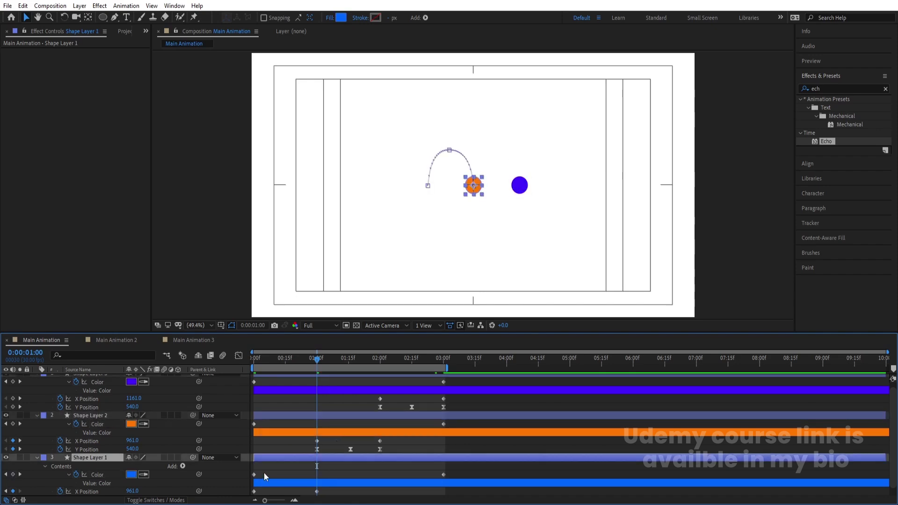
Set Shape Layer 1's fill Color to bright green at 0:00:01:00.
{"action": "left_click", "coordinate": [131, 475]}
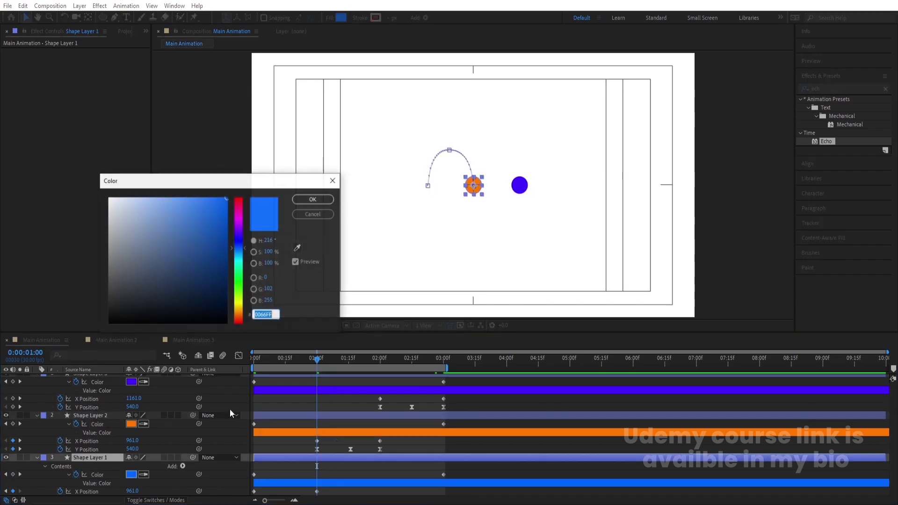
{"action": "left_click", "coordinate": [241, 280]}
{"action": "left_click", "coordinate": [313, 200]}
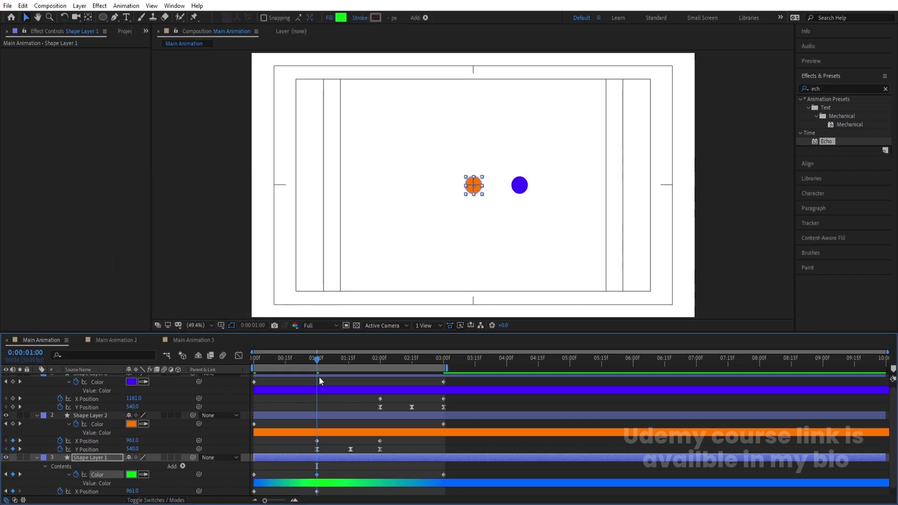
Set Shape Layer 2's fill Color to purple at 0:00:01:00.
{"action": "left_click", "coordinate": [312, 415]}
{"action": "left_click", "coordinate": [131, 423]}
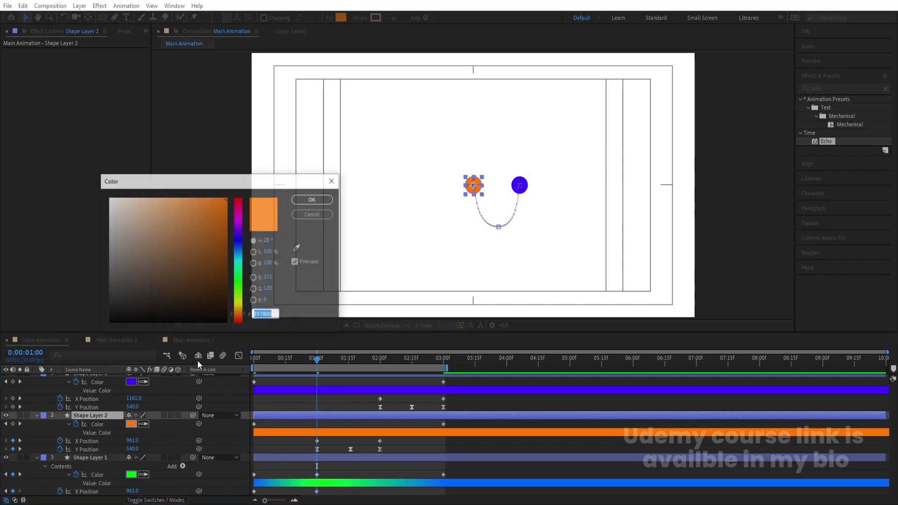
{"action": "left_click", "coordinate": [239, 229]}
{"action": "left_click", "coordinate": [312, 199]}
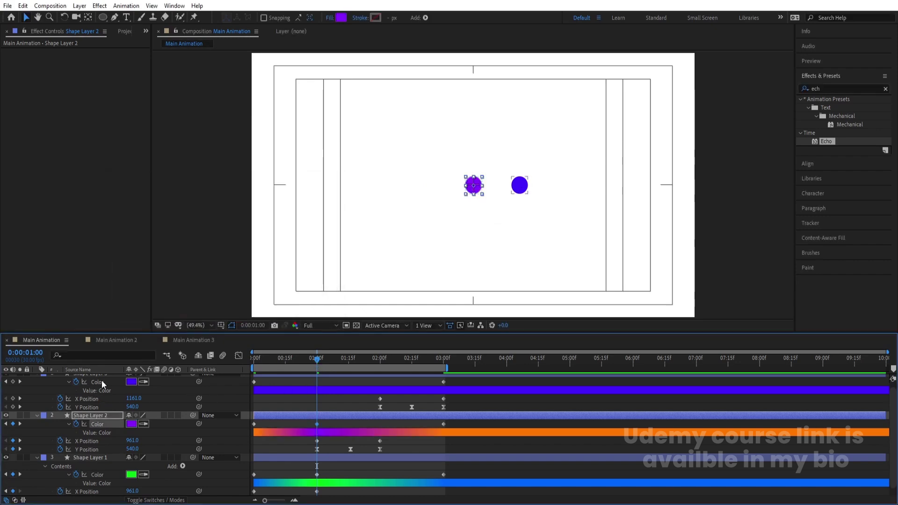
Keyframe Shape Layer 3's fill Color at 0:00:01:00 and set it to red FF0000.
{"action": "left_click", "coordinate": [13, 382]}
{"action": "left_click", "coordinate": [131, 381]}
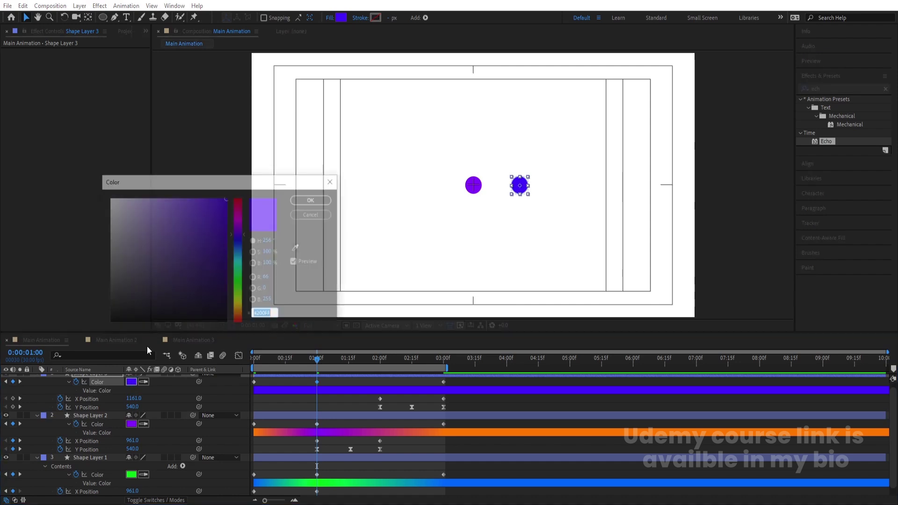
{"action": "left_click_drag", "start_coordinate": [240, 230], "coordinate": [240, 191]}
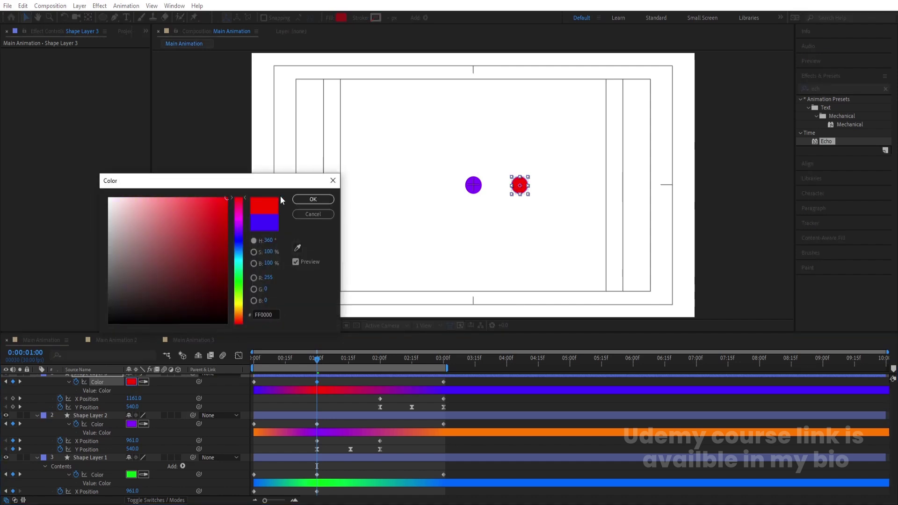
{"action": "left_click", "coordinate": [312, 200]}
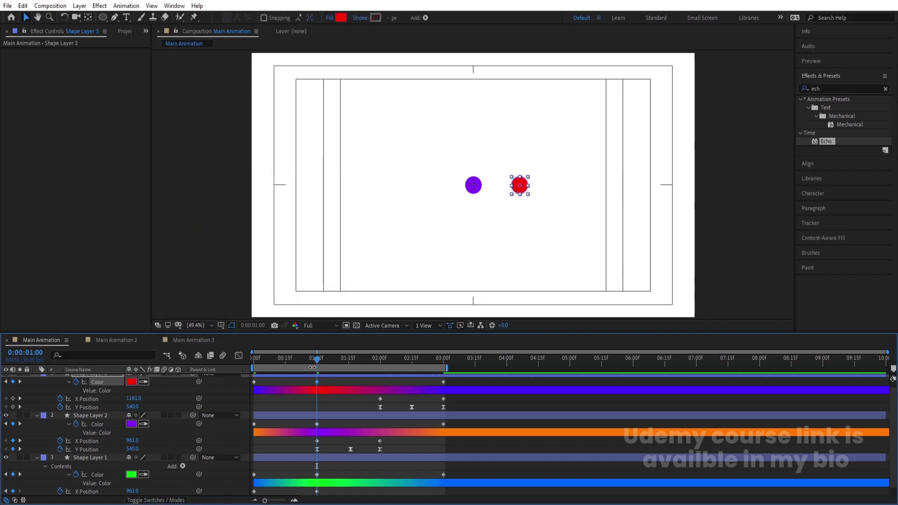
Move the three Color keyframes at 0:00:01:00 to just past 0:00:01:15, preview the animation and collapse the layers' properties.
{"action": "left_click", "coordinate": [317, 424], "text": "shift"}
{"action": "left_click", "coordinate": [317, 474], "text": "shift"}
{"action": "left_click_drag", "start_coordinate": [317, 474], "coordinate": [355, 474]}
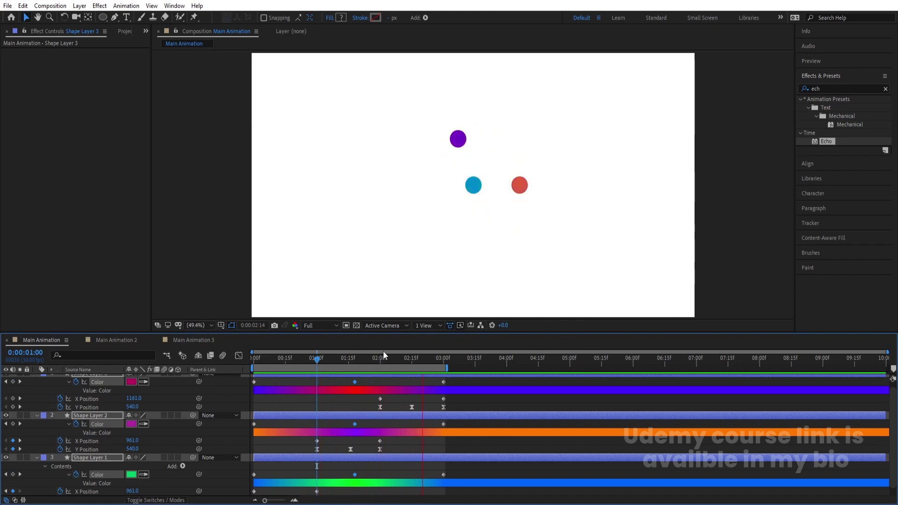
{"action": "key", "text": "space"}
{"action": "left_click", "coordinate": [278, 382]}
{"action": "key", "text": "u"}
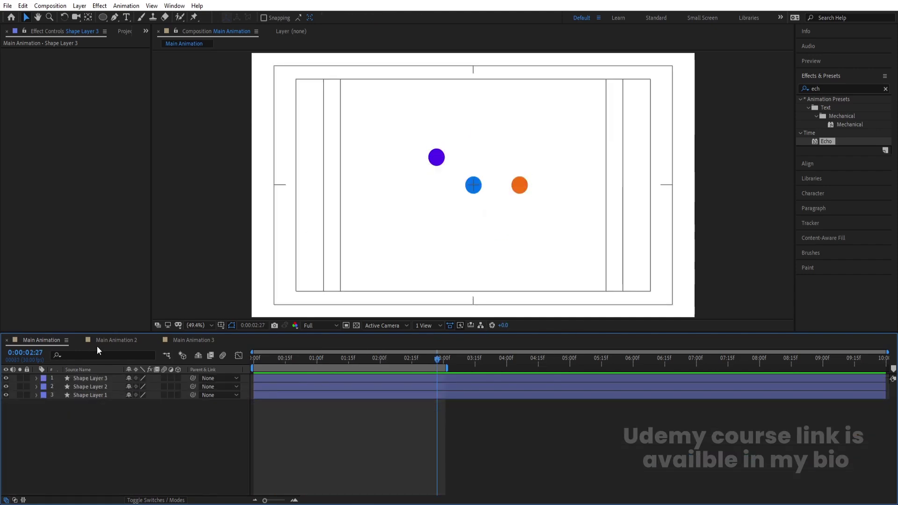
Fill Shape Layers 1 to 5 in the Main Animation 2 composition with violet-blue 5400FF and preview the animation.
{"action": "left_click", "coordinate": [115, 340]}
{"action": "key", "text": "space"}
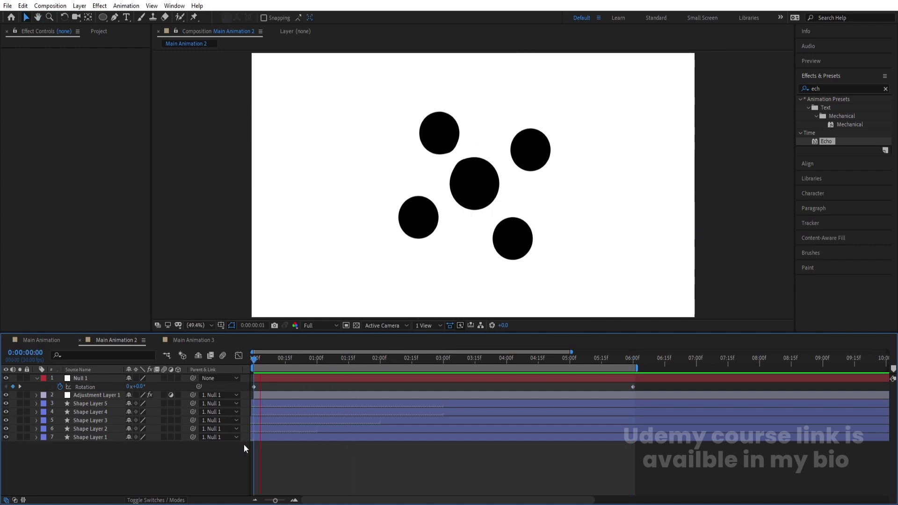
{"action": "left_click", "coordinate": [87, 403]}
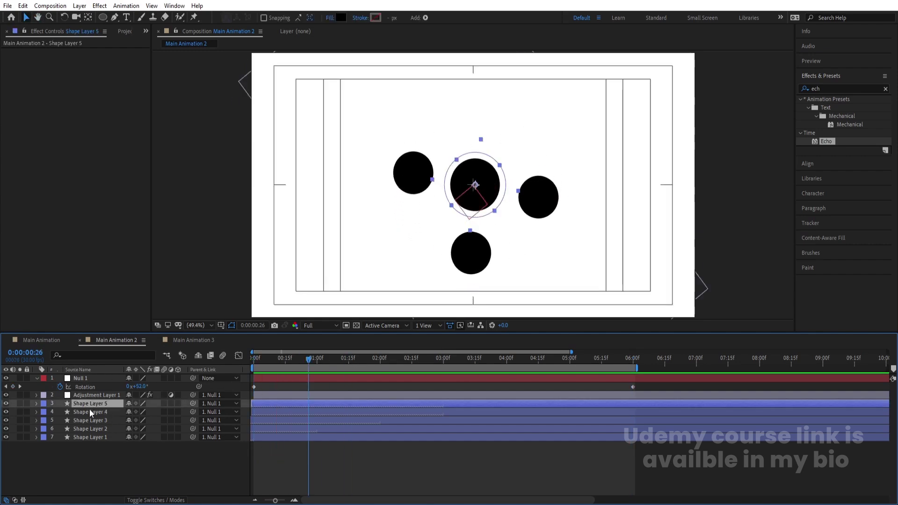
{"action": "left_click", "coordinate": [86, 435], "text": "shift"}
{"action": "left_click", "coordinate": [342, 18]}
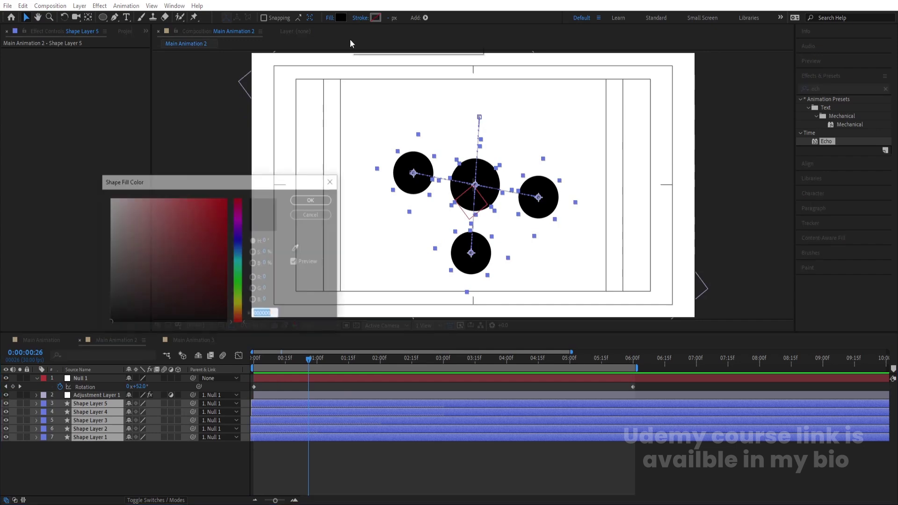
{"action": "left_click", "coordinate": [238, 241]}
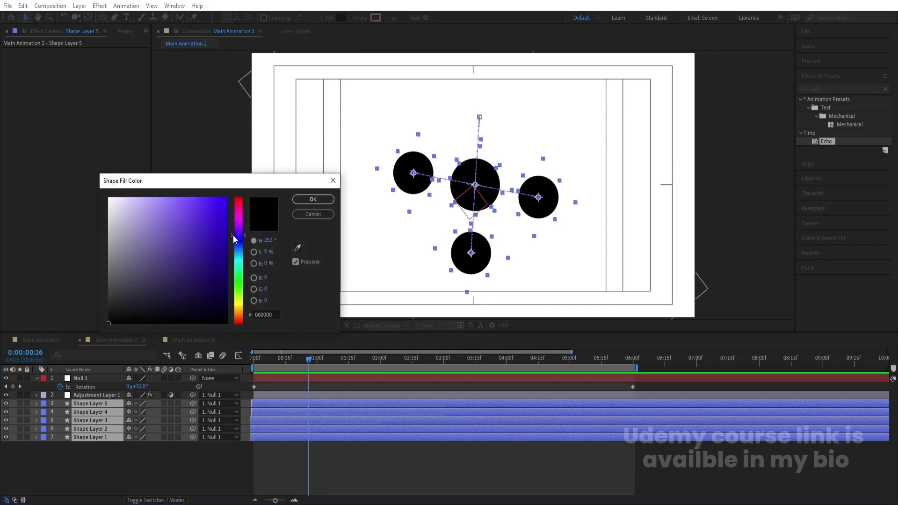
{"action": "left_click", "coordinate": [226, 198]}
{"action": "left_click_drag", "start_coordinate": [235, 236], "coordinate": [232, 232]}
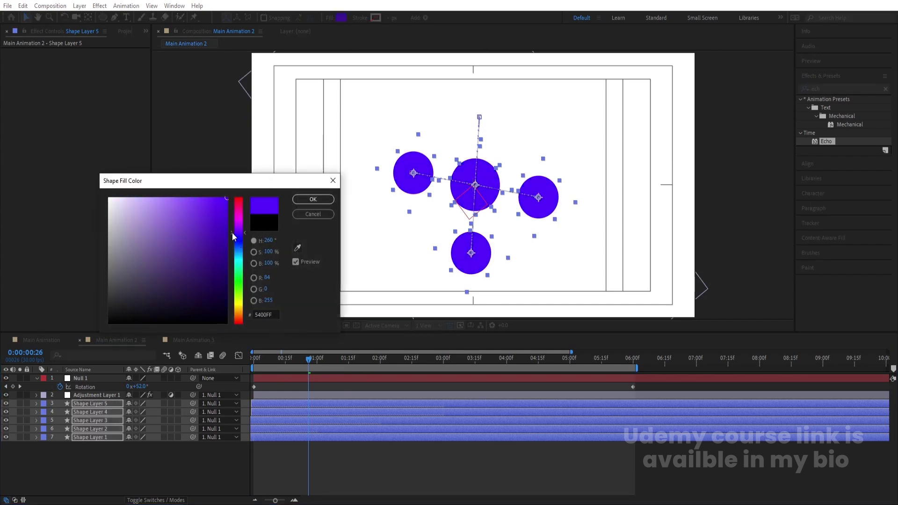
{"action": "left_click", "coordinate": [313, 199]}
{"action": "key", "text": "space"}
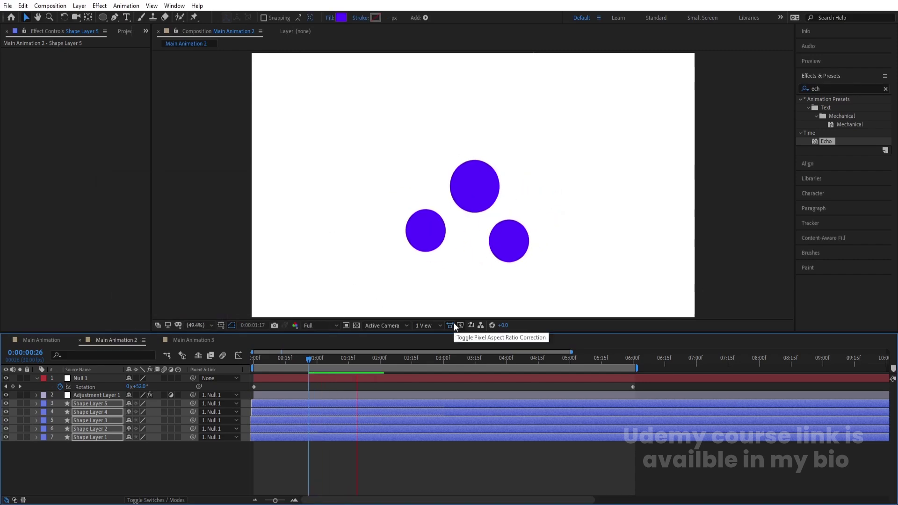
Delete the middle and end fill Color keyframes from all three shape layers in the Main Animation composition.
{"action": "left_click", "coordinate": [54, 341]}
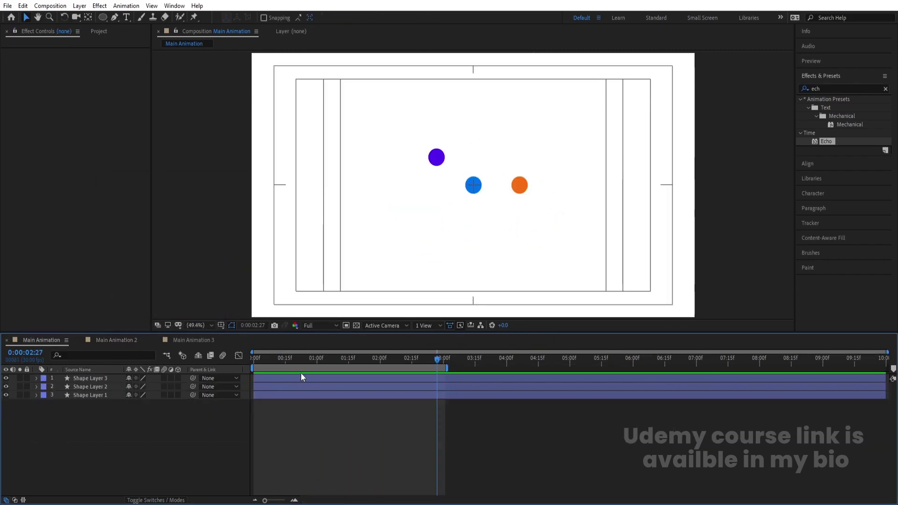
{"action": "key", "text": "u"}
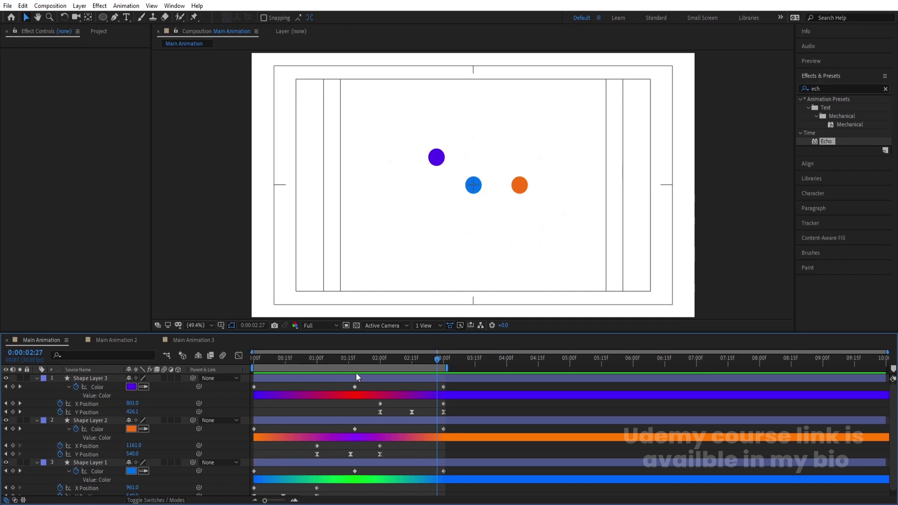
{"action": "key", "text": "k"}
{"action": "key", "text": "space"}
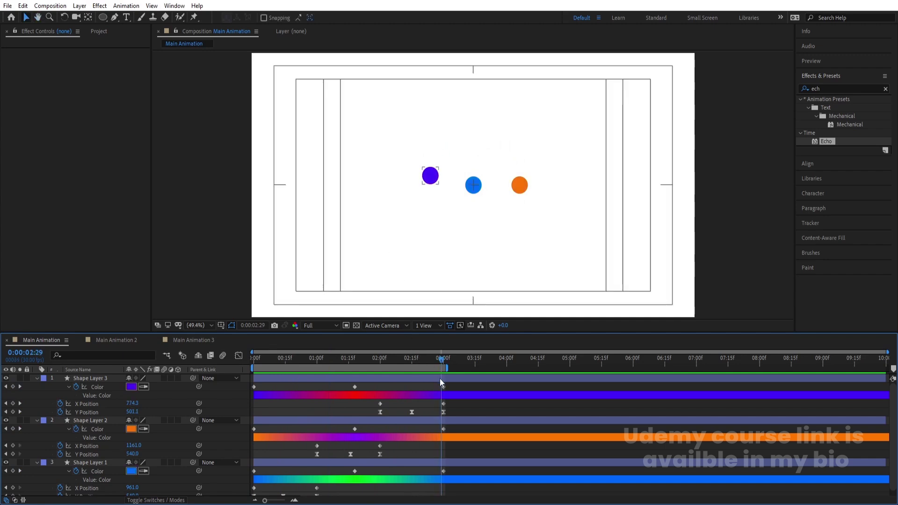
{"action": "key", "text": "k"}
{"action": "left_click_drag", "start_coordinate": [451, 386], "coordinate": [365, 394]}
{"action": "key", "text": "Delete"}
{"action": "left_click_drag", "start_coordinate": [345, 425], "coordinate": [458, 432]}
{"action": "key", "text": "Delete"}
{"action": "left_click_drag", "start_coordinate": [347, 469], "coordinate": [468, 468]}
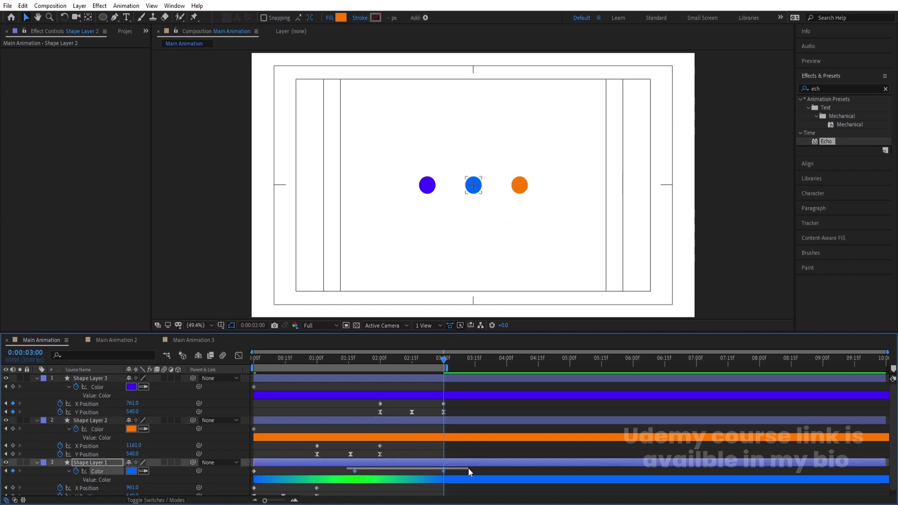
{"action": "key", "text": "Delete"}
Fill all three shape layers with violet-blue at 0:00:00:00, collapse their properties and preview the animation.
{"action": "left_click_drag", "start_coordinate": [336, 359], "coordinate": [198, 387]}
{"action": "left_click", "coordinate": [257, 378], "text": "shift"}
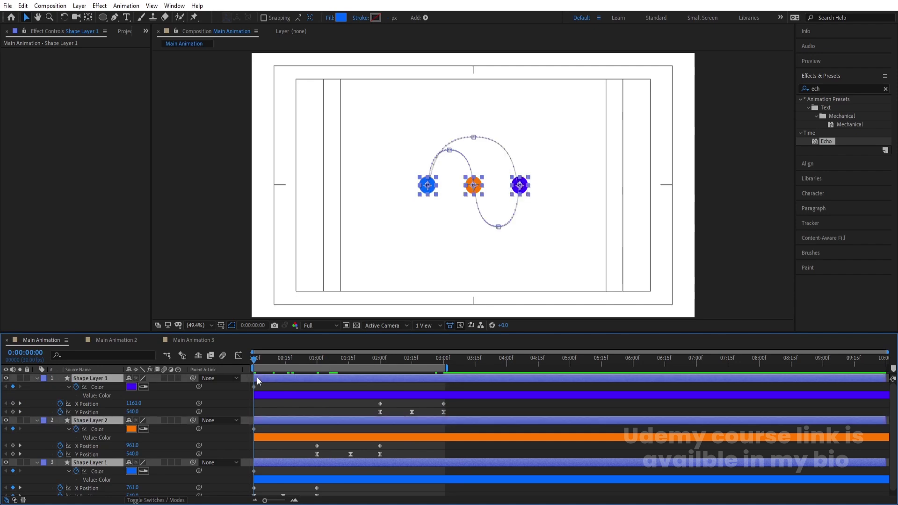
{"action": "left_click", "coordinate": [342, 17]}
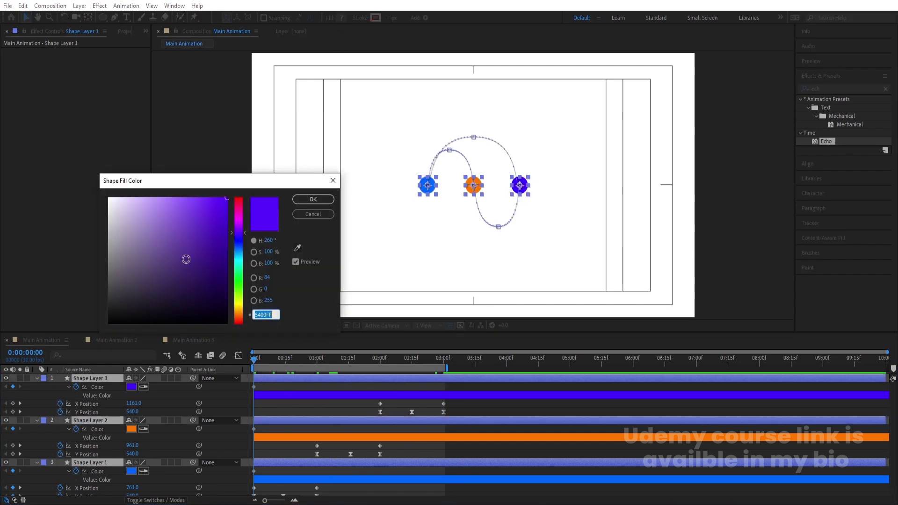
{"action": "left_click", "coordinate": [236, 233]}
{"action": "key", "text": "Return"}
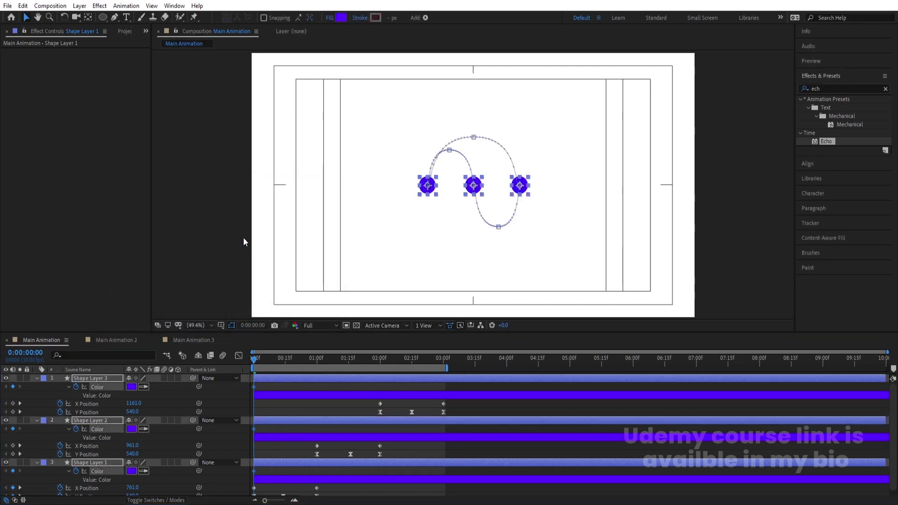
{"action": "left_click", "coordinate": [288, 412]}
{"action": "key", "text": "u"}
{"action": "key", "text": "space"}
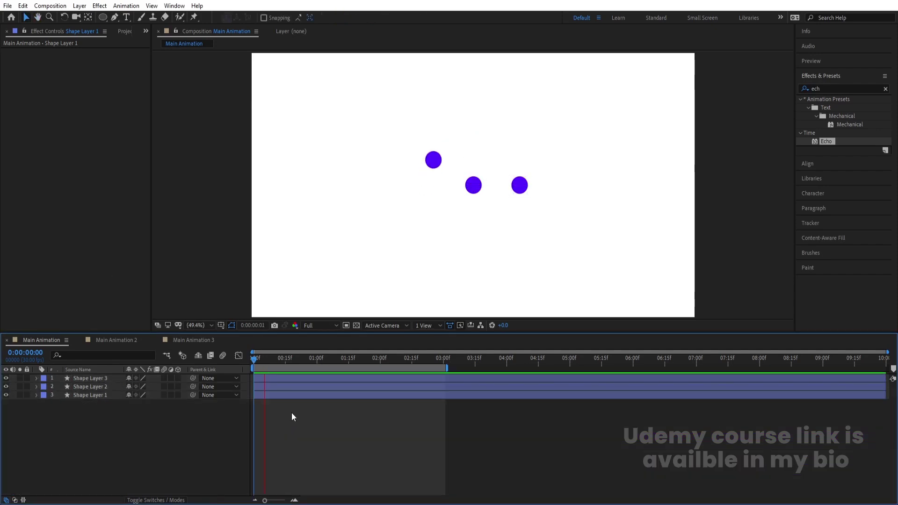
Enable motion blur on all three shape layers in the Main Animation composition and preview the animation.
{"action": "key", "text": "space"}
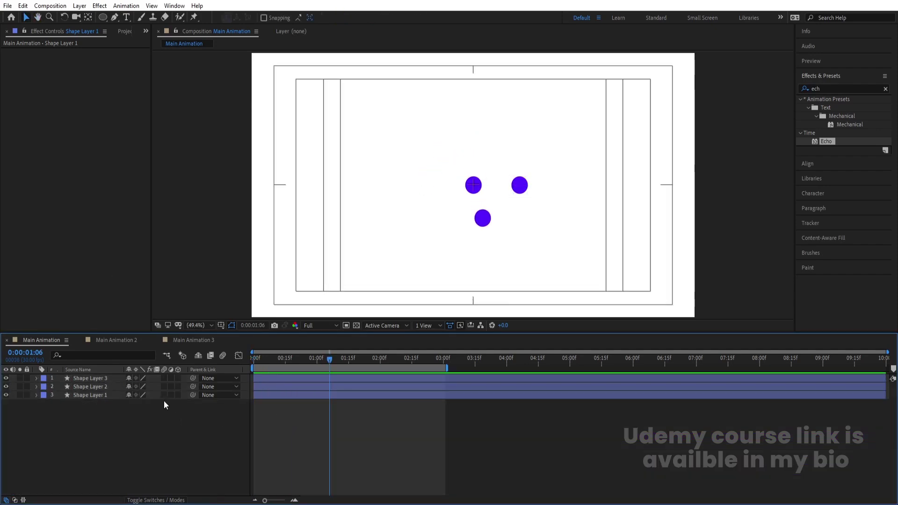
{"action": "key", "text": "ctrl+a"}
{"action": "left_click", "coordinate": [164, 393]}
{"action": "key", "text": "space"}
{"action": "key", "text": "space"}
Preview the animation in the Main Animation 2 composition.
{"action": "left_click", "coordinate": [104, 340]}
{"action": "key", "text": "space"}
{"action": "key", "text": "space"}
{"action": "key", "text": "space"}
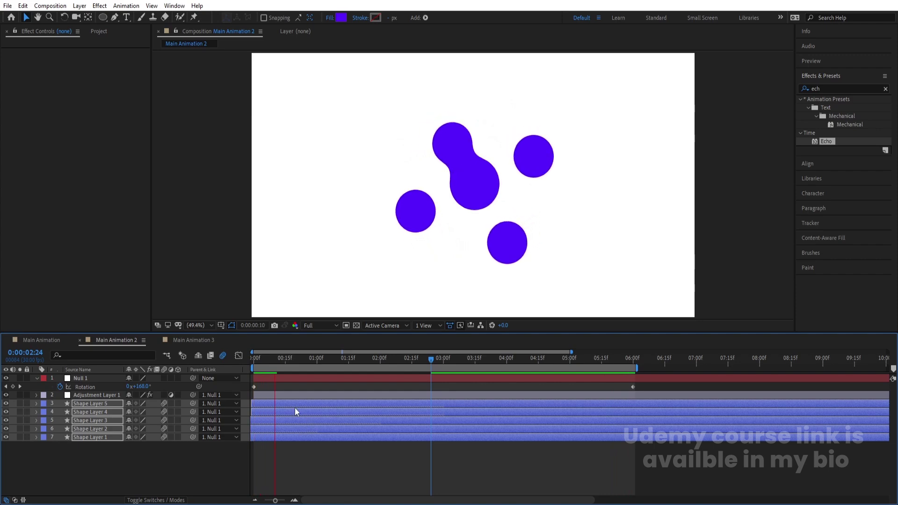
Open the nested Animation composition from Main Animation 3.
{"action": "left_click", "coordinate": [212, 342]}
{"action": "left_click", "coordinate": [271, 377]}
{"action": "left_click", "coordinate": [833, 89]}
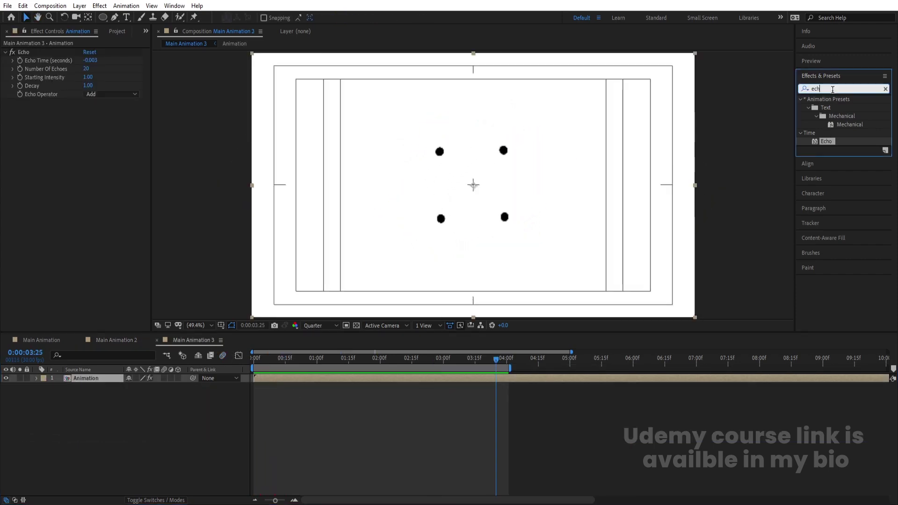
{"action": "double_click", "coordinate": [91, 378]}
Fill Shape Layer 4 in the Animation composition with a solid violet-blue color.
{"action": "left_click", "coordinate": [88, 387]}
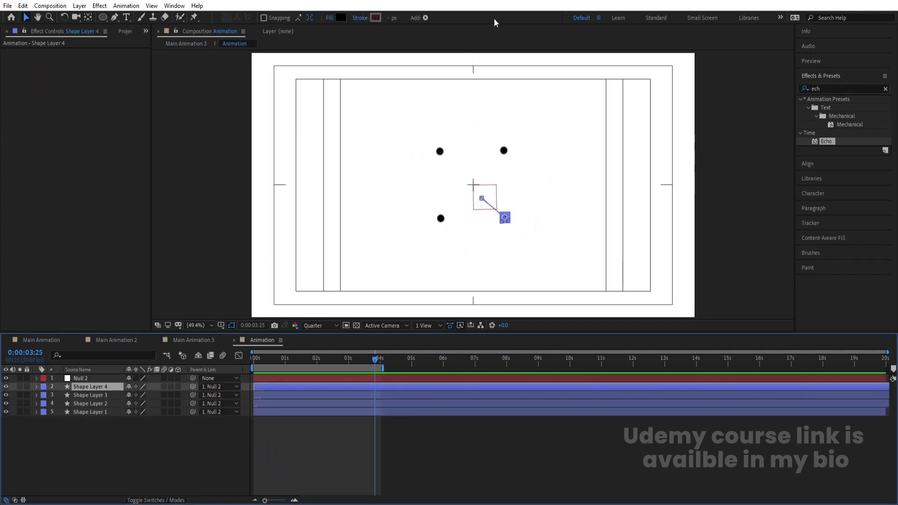
{"action": "left_click", "coordinate": [332, 19]}
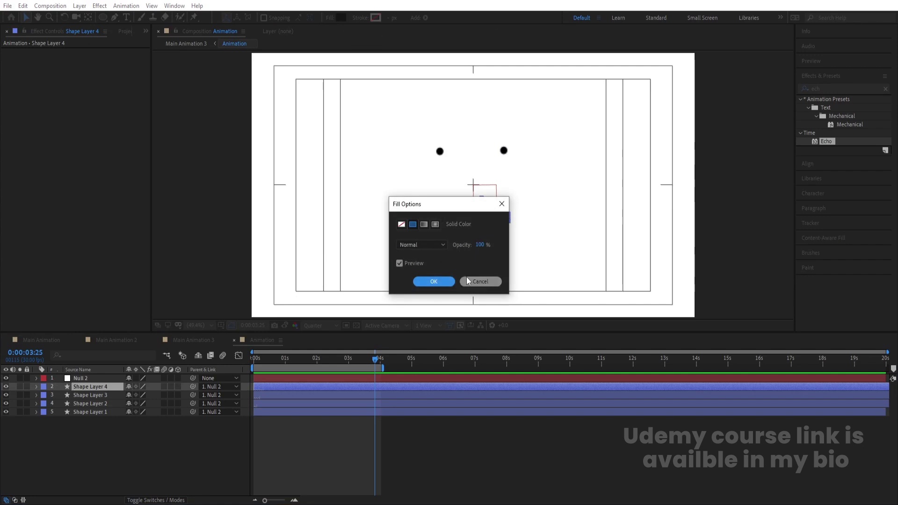
{"action": "left_click", "coordinate": [466, 277]}
{"action": "left_click", "coordinate": [341, 18]}
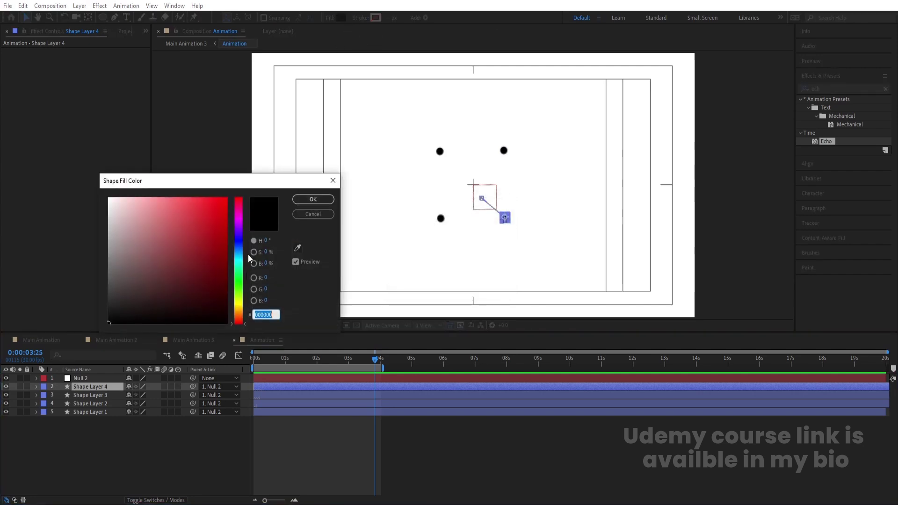
{"action": "left_click", "coordinate": [238, 232]}
{"action": "left_click_drag", "start_coordinate": [205, 210], "coordinate": [306, 145]}
{"action": "left_click", "coordinate": [313, 200]}
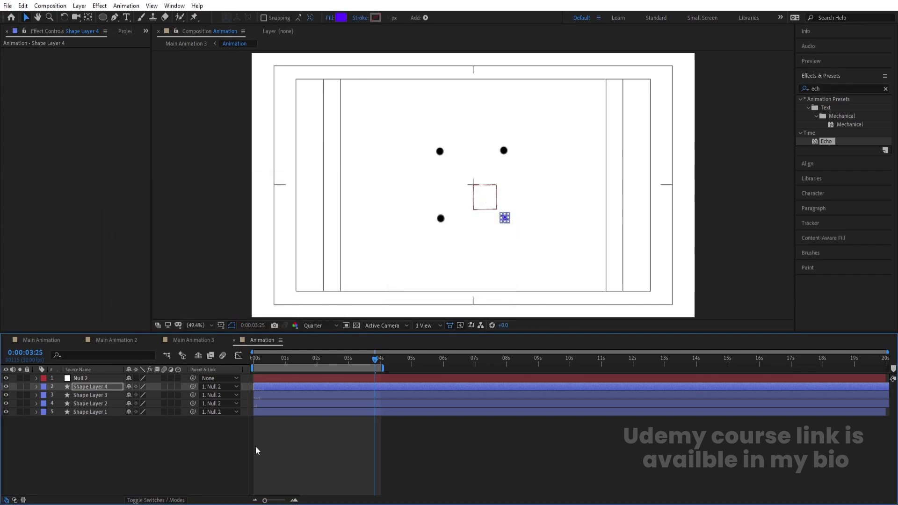
Fill Shape Layer 3 in the Animation composition with bright blue.
{"action": "left_click", "coordinate": [86, 396]}
{"action": "left_click", "coordinate": [340, 19]}
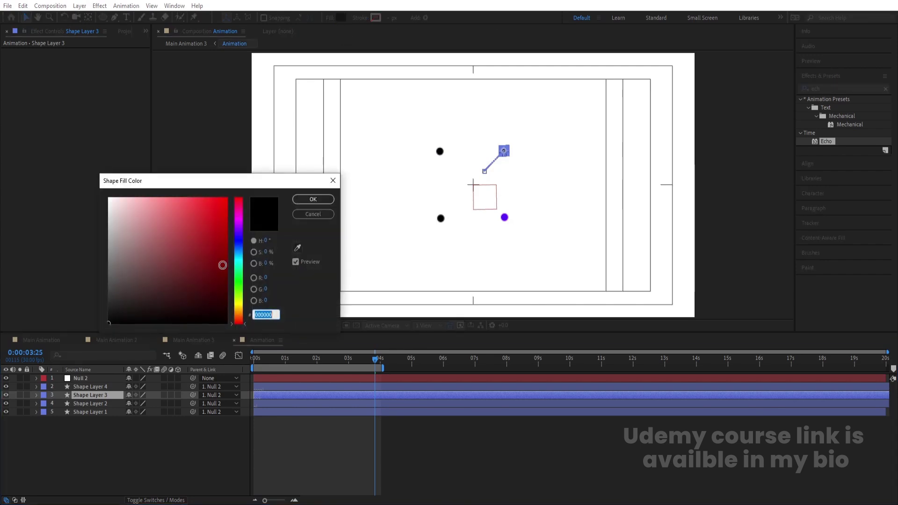
{"action": "left_click", "coordinate": [240, 252]}
{"action": "left_click", "coordinate": [215, 238]}
{"action": "left_click", "coordinate": [313, 199]}
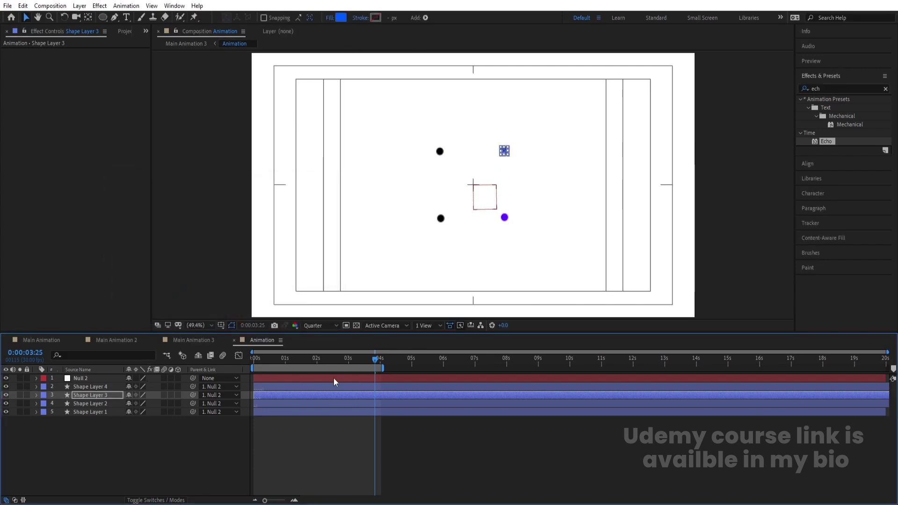
Go to 0:00:01:12, where the dots are larger, and fill Shape Layer 2 with orange at hue 32°.
{"action": "mouse_move", "coordinate": [281, 363]}
{"action": "left_mouse_down"}
{"action": "mouse_move", "coordinate": [256, 364]}
{"action": "mouse_move", "coordinate": [298, 366]}
{"action": "left_mouse_up"}
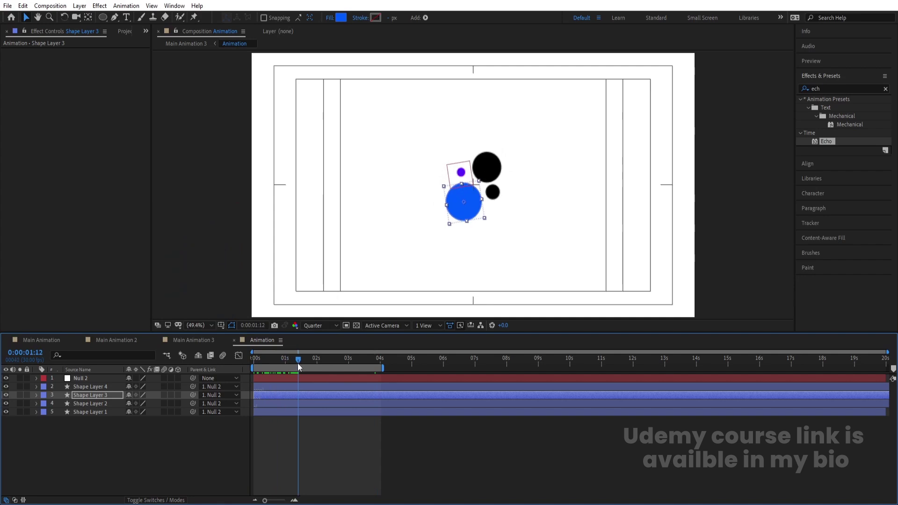
{"action": "left_click", "coordinate": [90, 404]}
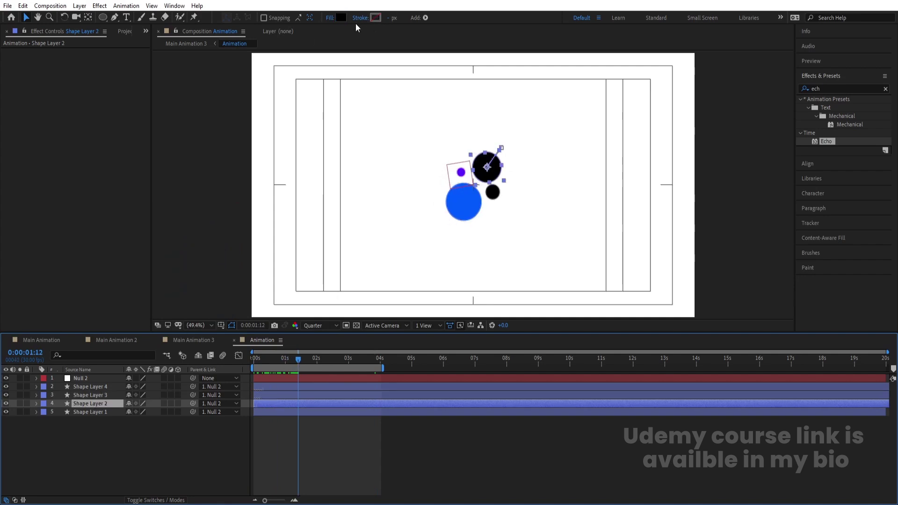
{"action": "left_click", "coordinate": [342, 21]}
{"action": "left_click", "coordinate": [239, 312]}
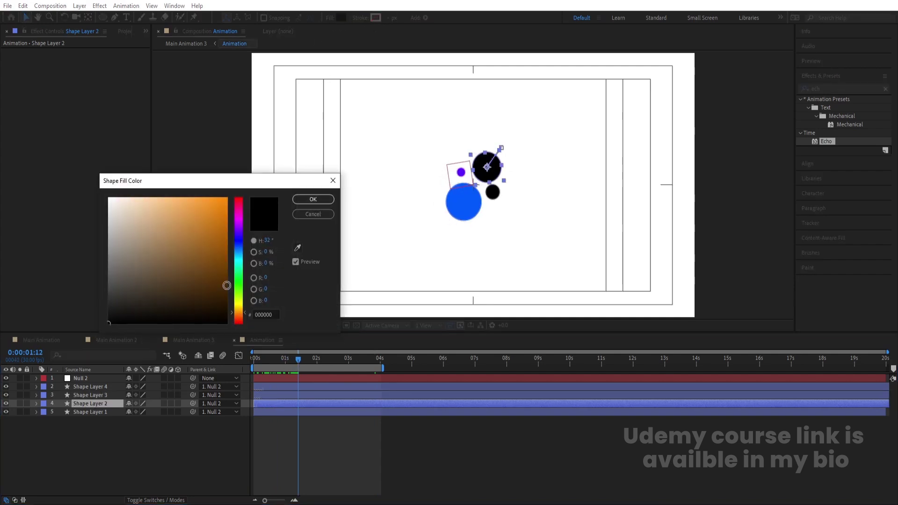
{"action": "left_click_drag", "start_coordinate": [221, 277], "coordinate": [326, 109]}
{"action": "key", "text": "Return"}
Fill Shape Layer 1, the remaining black dot, with bright green at hue 140°.
{"action": "left_click", "coordinate": [493, 194]}
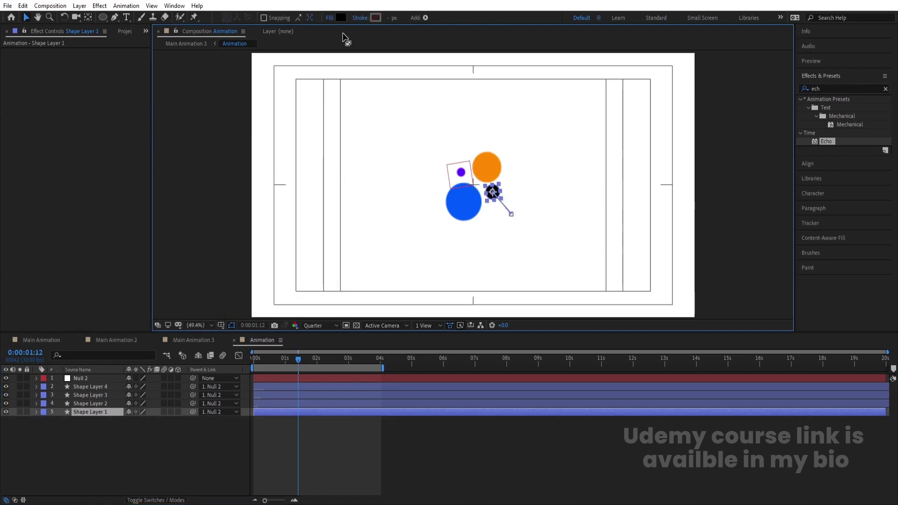
{"action": "left_click", "coordinate": [340, 17]}
{"action": "left_click", "coordinate": [241, 275]}
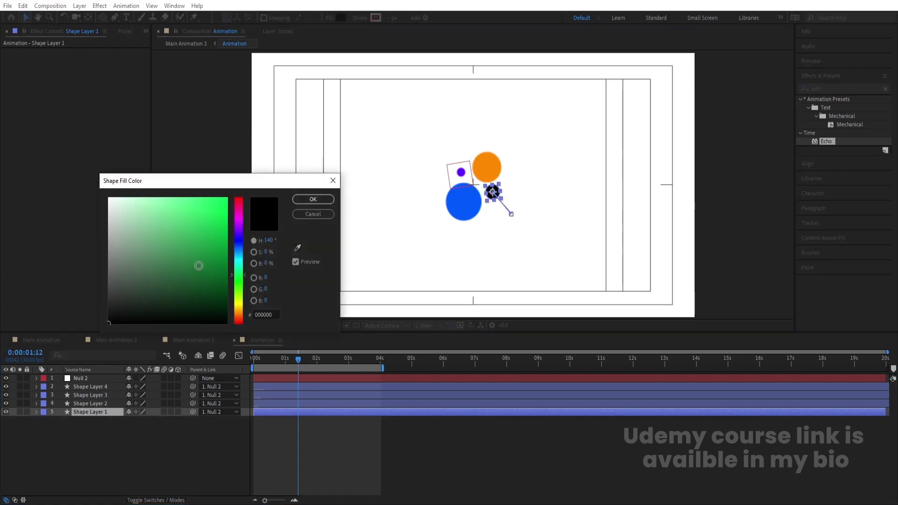
{"action": "left_click", "coordinate": [216, 205]}
{"action": "key", "text": "Return"}
Set the Echo Operator of the Animation layer in Main Animation 3 to Maximum and preview the animation.
{"action": "left_click", "coordinate": [197, 342]}
{"action": "key", "text": "space"}
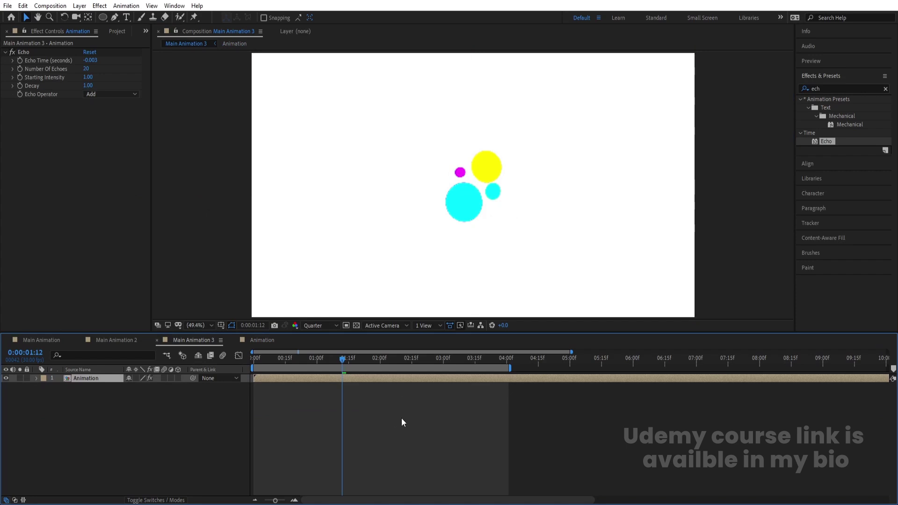
{"action": "key", "text": "space"}
{"action": "left_click", "coordinate": [41, 93]}
{"action": "left_click", "coordinate": [120, 93]}
{"action": "left_click", "coordinate": [100, 118]}
{"action": "key", "text": "space"}
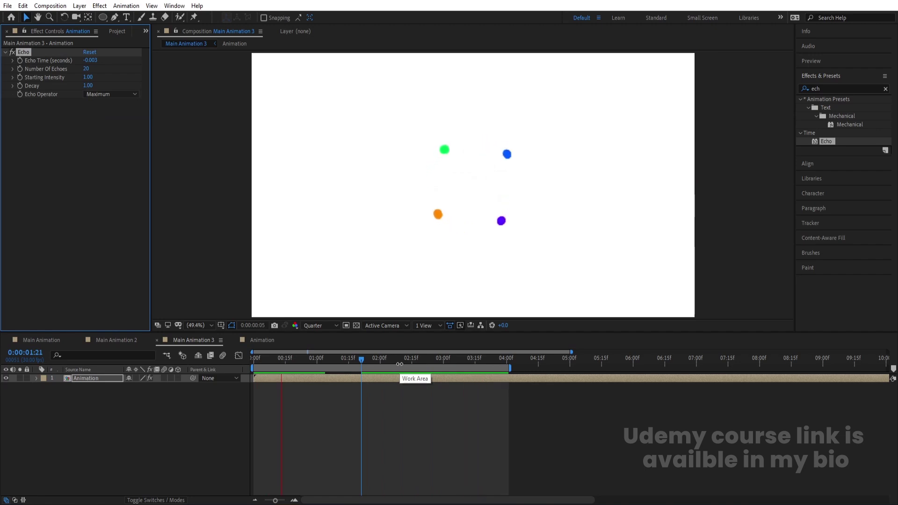
{"action": "key", "text": "space"}
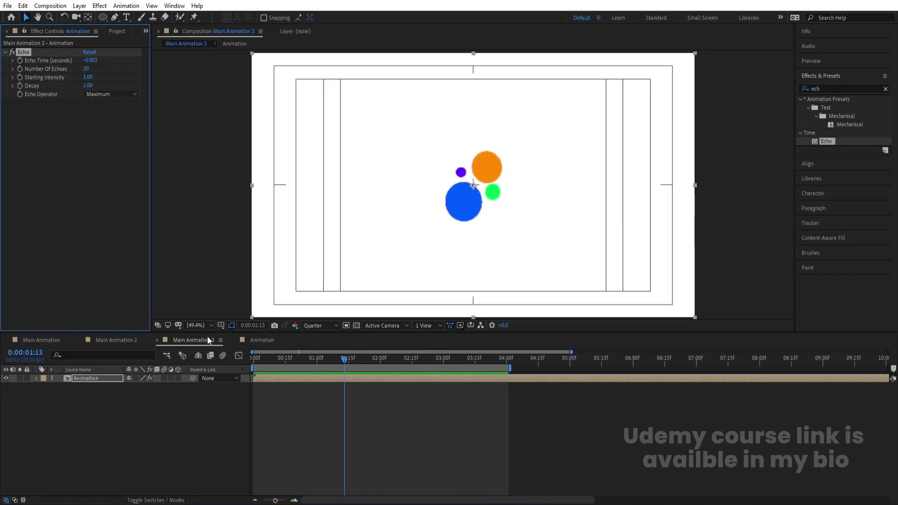
Return to the Main Animation composition and preview the three-dot animation.
{"action": "left_click", "coordinate": [234, 340]}
{"action": "left_click", "coordinate": [41, 340]}
{"action": "key", "text": "space"}
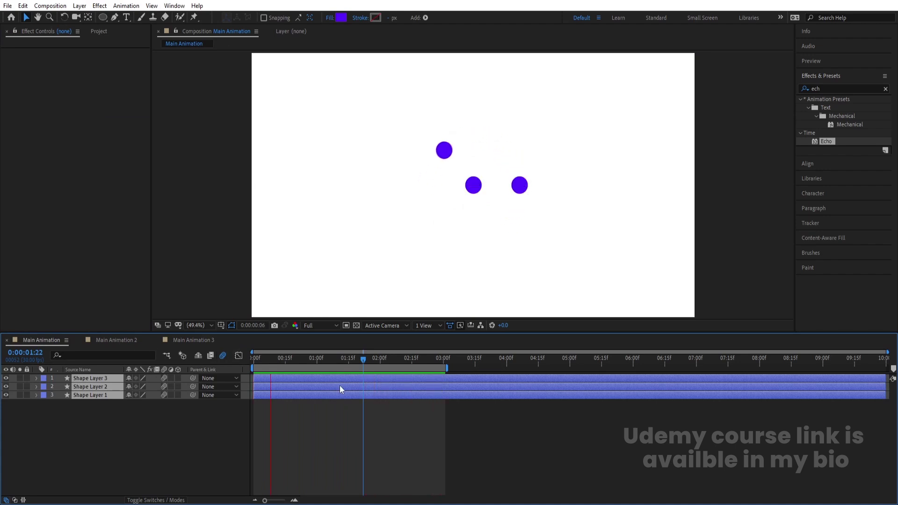
{"action": "key", "text": "space"}
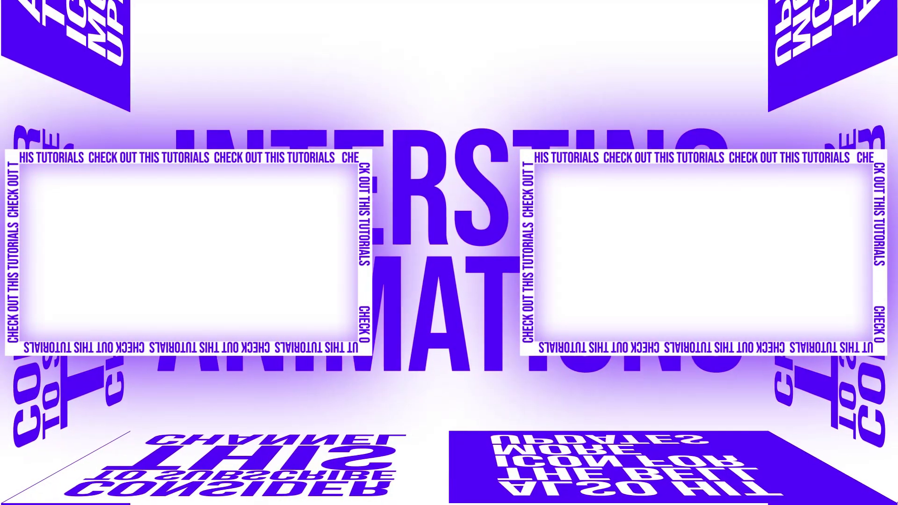